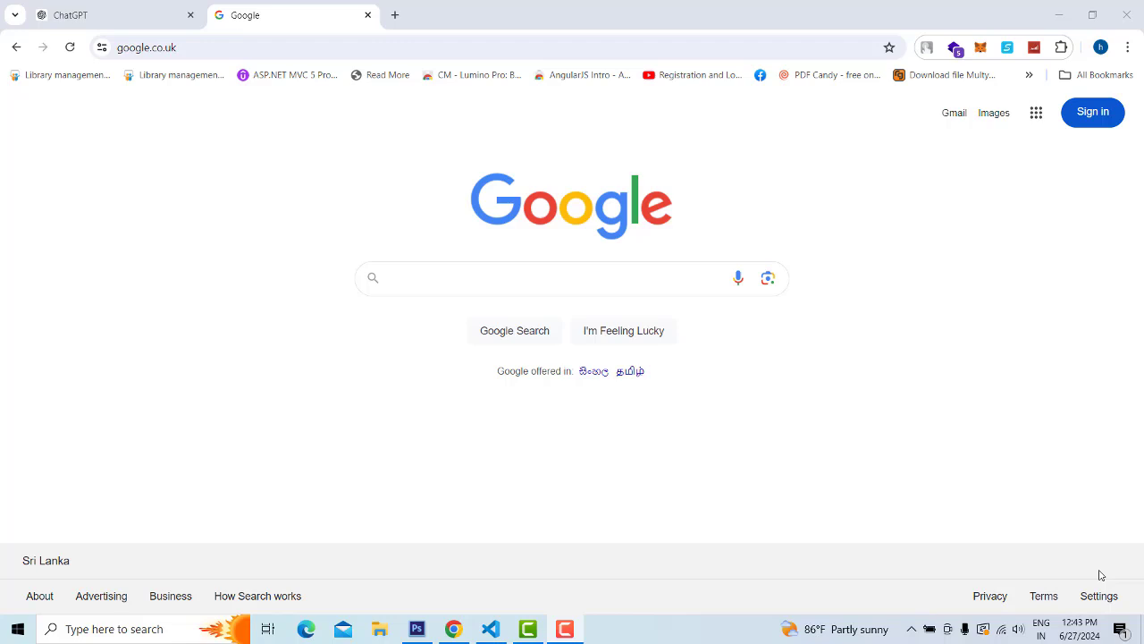
Switch to the ChatGPT page that is already open in the browser.
{"action": "left_click", "coordinate": [109, 13]}
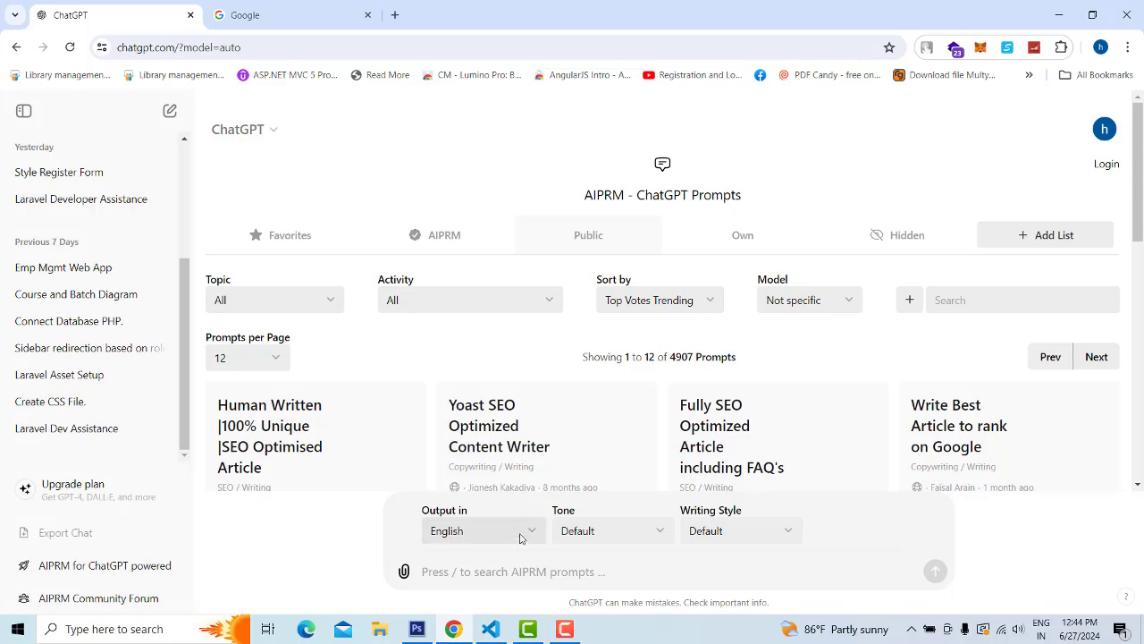
{"action": "left_click", "coordinate": [295, 11]}
{"action": "left_click", "coordinate": [152, 11]}
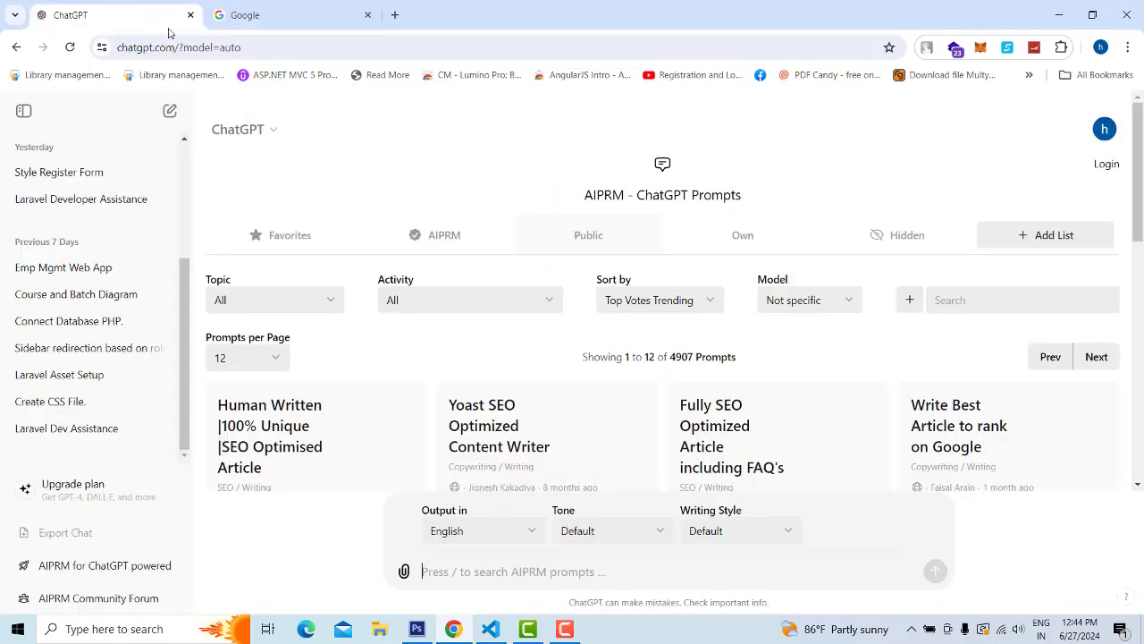
{"action": "left_click", "coordinate": [119, 49]}
{"action": "left_click_drag", "start_coordinate": [119, 49], "coordinate": [318, 47]}
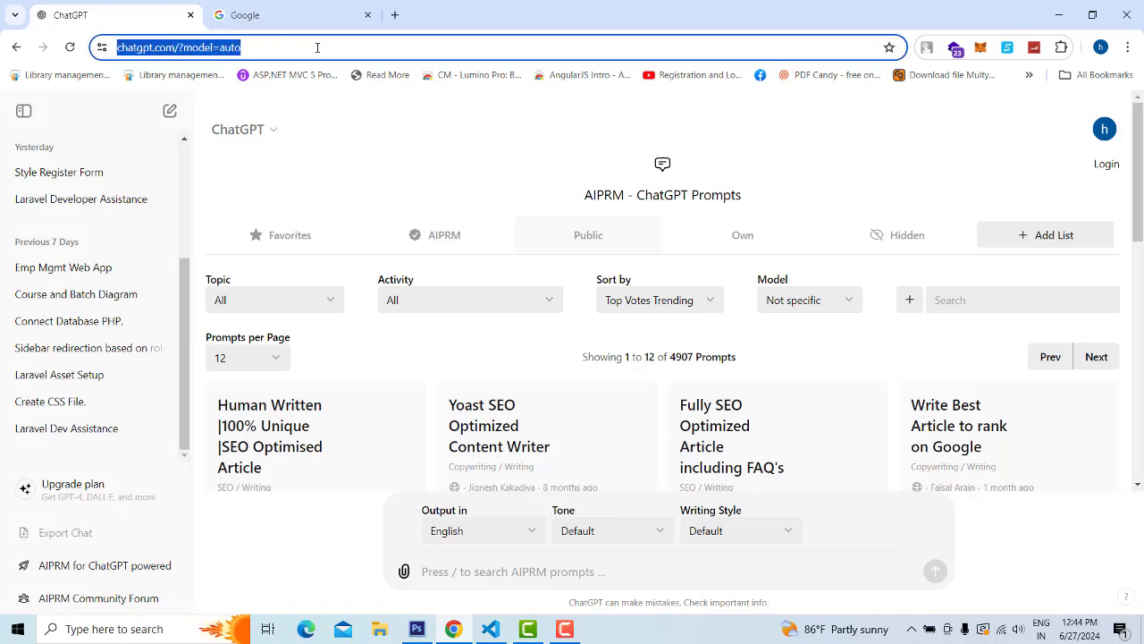
{"action": "left_click", "coordinate": [270, 135]}
{"action": "left_click", "coordinate": [495, 122]}
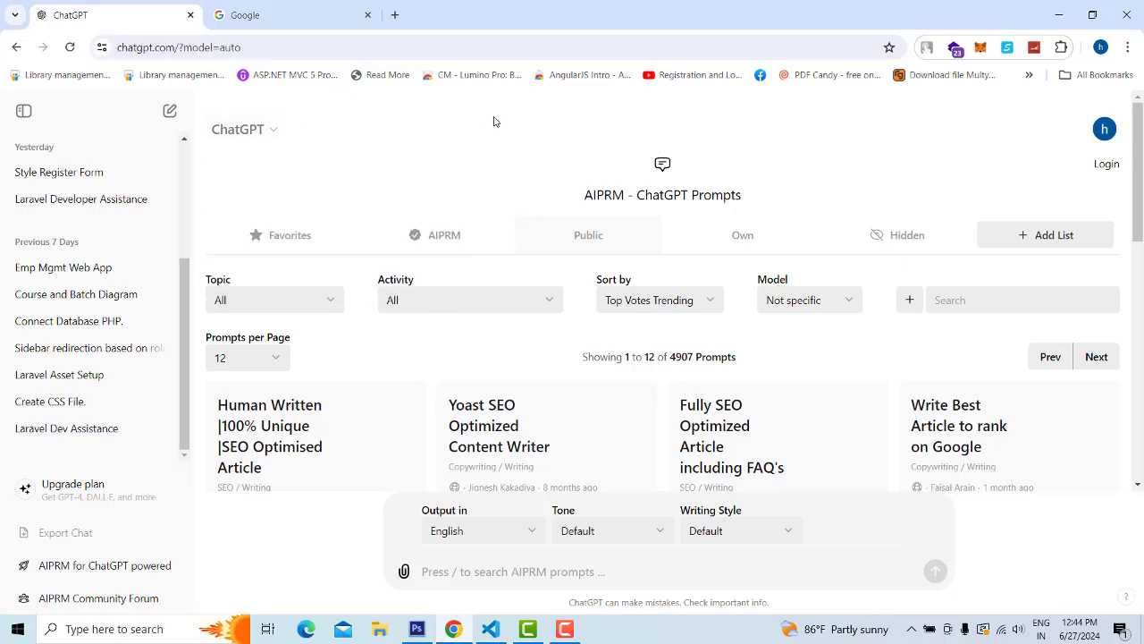
Send ChatGPT the prompt "act as a world best uml diagram creator".
{"action": "left_click", "coordinate": [510, 581]}
{"action": "type", "text": "I"}
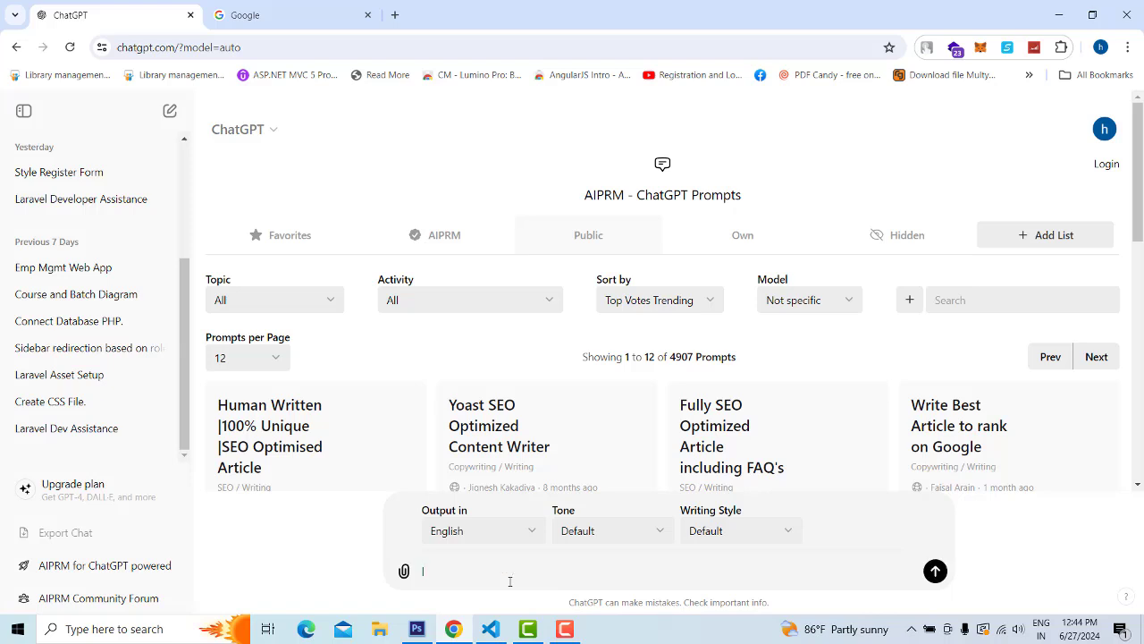
{"action": "key", "text": "BackSpace"}
{"action": "type", "text": "I"}
{"action": "key", "text": "BackSpace"}
{"action": "type", "text": "act as a world best uml diagram c"}
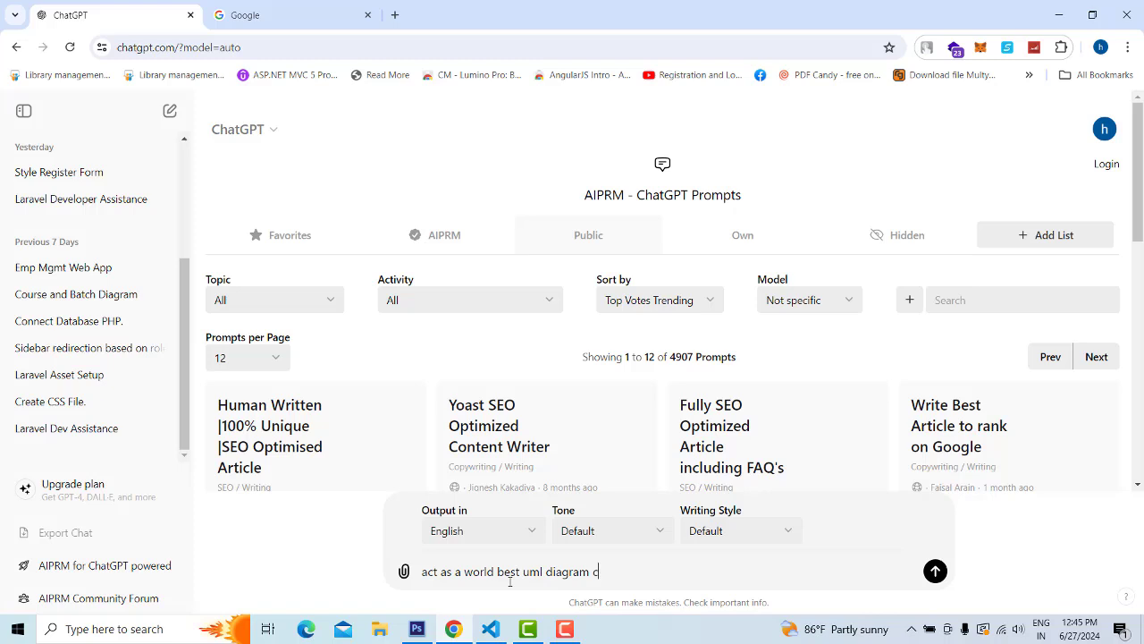
{"action": "type", "text": "reator"}
{"action": "key", "text": "Return"}
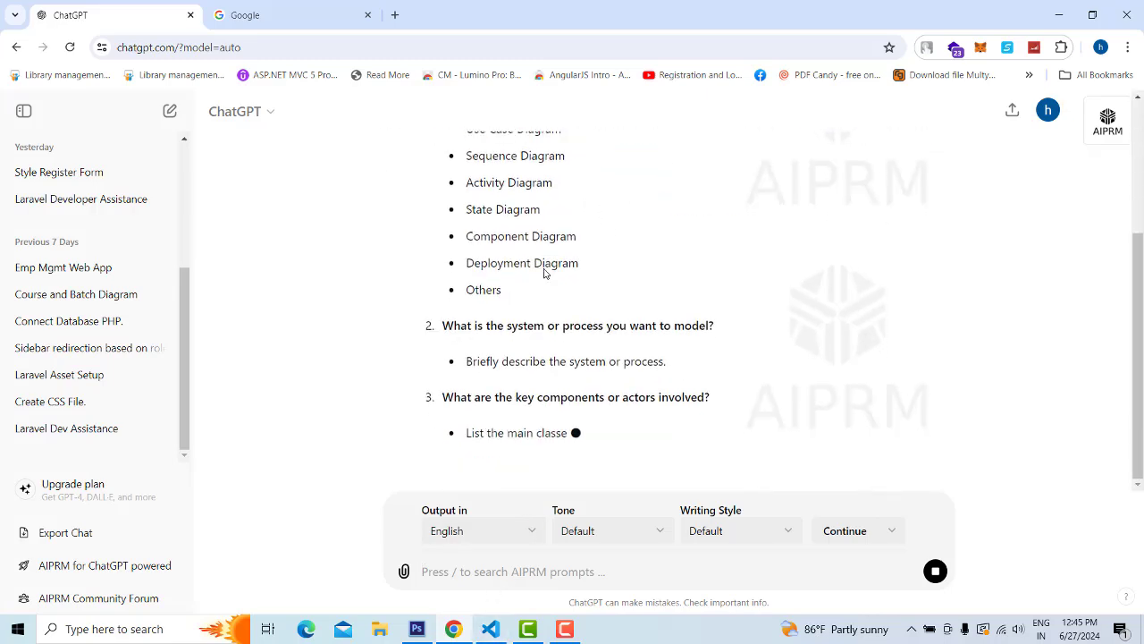
Read the reply's guiding questions and examine the list of UML diagram types, especially the Use Case Diagram.
{"action": "scroll", "coordinate": [556, 428], "scroll_direction": "up", "scroll_amount": 3}
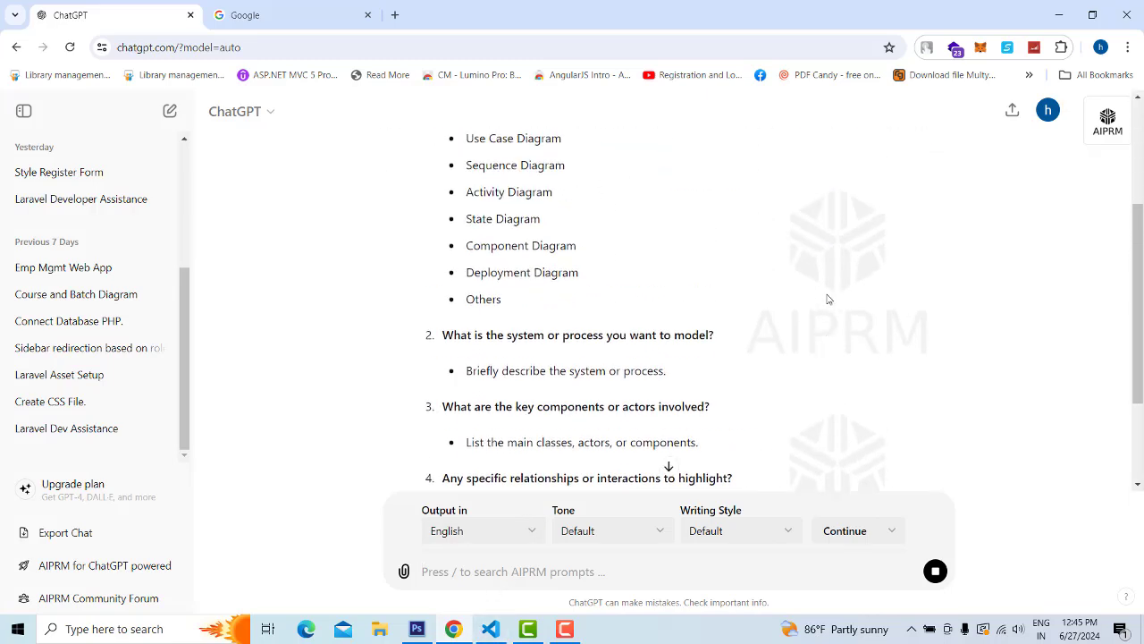
{"action": "scroll", "coordinate": [826, 301], "scroll_direction": "down", "scroll_amount": 3}
{"action": "scroll", "coordinate": [826, 301], "scroll_direction": "down", "scroll_amount": 1}
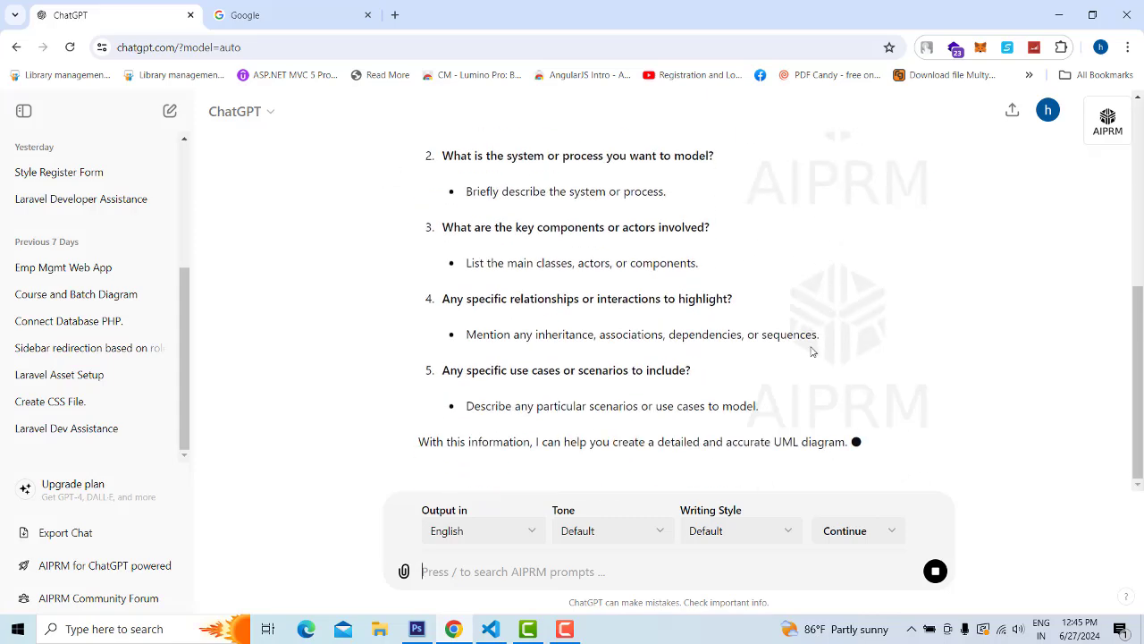
{"action": "scroll", "coordinate": [788, 436], "scroll_direction": "up", "scroll_amount": 5}
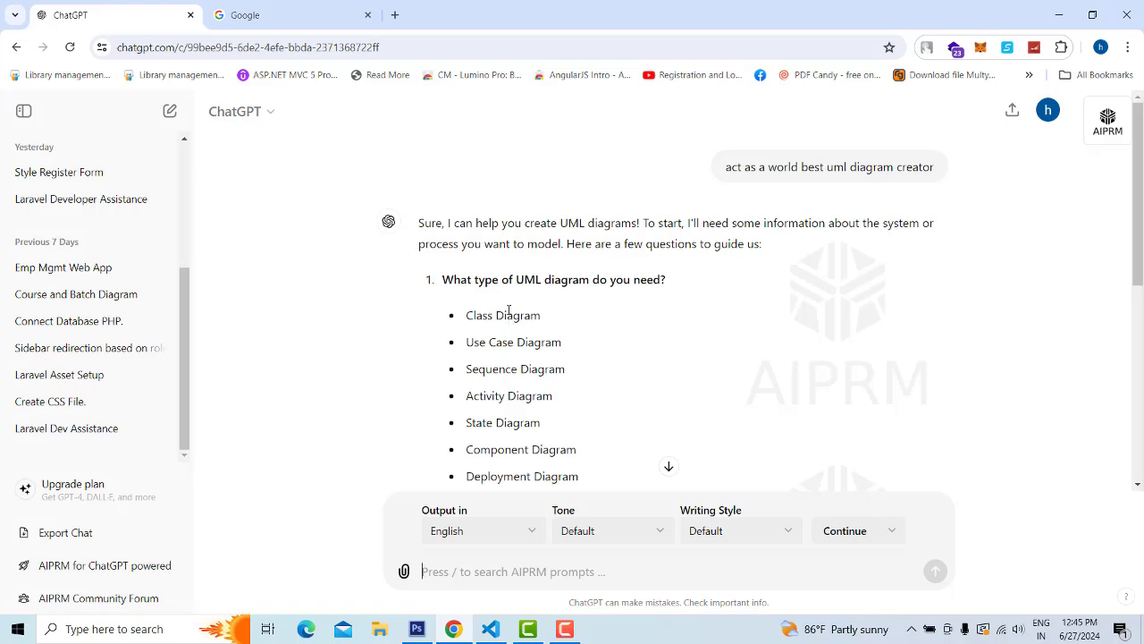
{"action": "scroll", "coordinate": [682, 308], "scroll_direction": "down", "scroll_amount": 1}
{"action": "scroll", "coordinate": [681, 308], "scroll_direction": "up", "scroll_amount": 1}
{"action": "left_click_drag", "start_coordinate": [467, 342], "coordinate": [617, 350]}
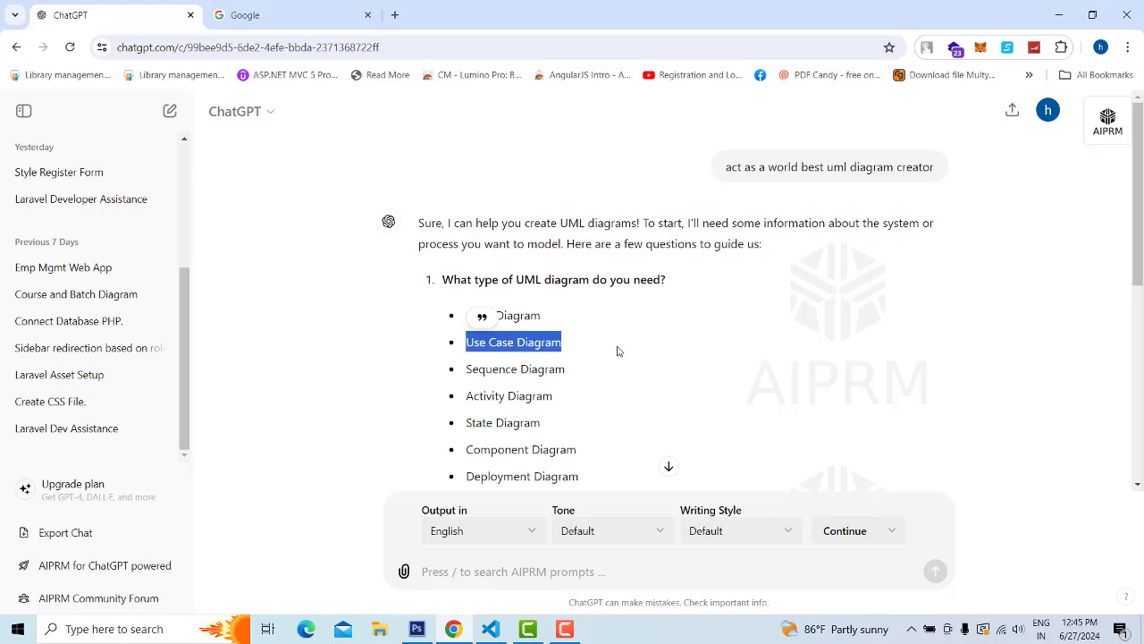
{"action": "scroll", "coordinate": [617, 350], "scroll_direction": "down", "scroll_amount": 2}
{"action": "double_click", "coordinate": [529, 190]}
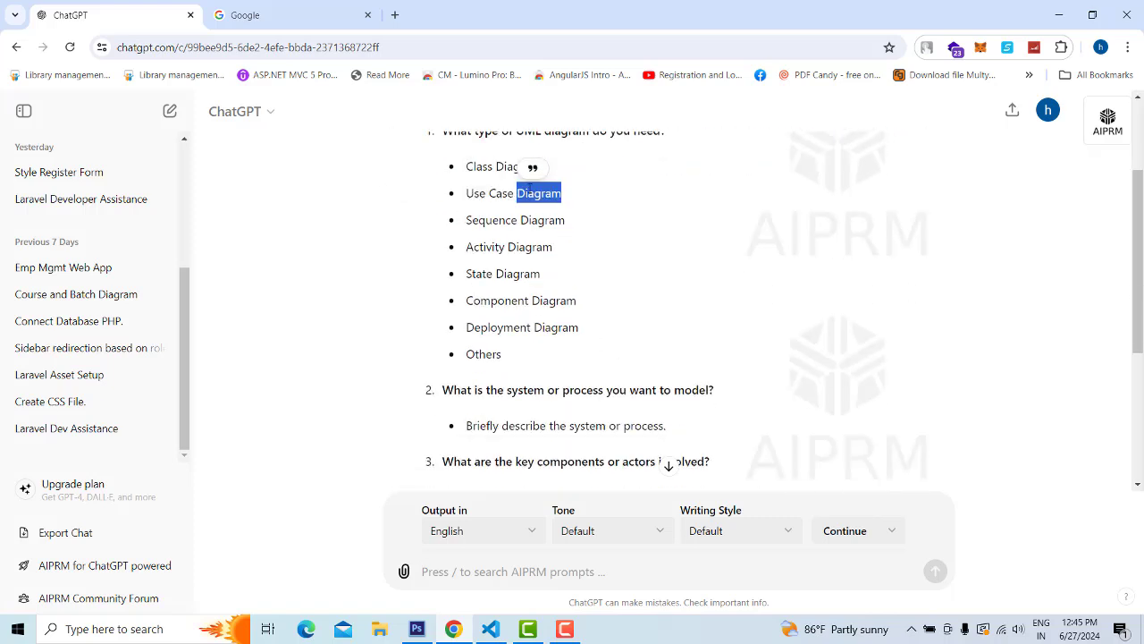
{"action": "double_click", "coordinate": [479, 170]}
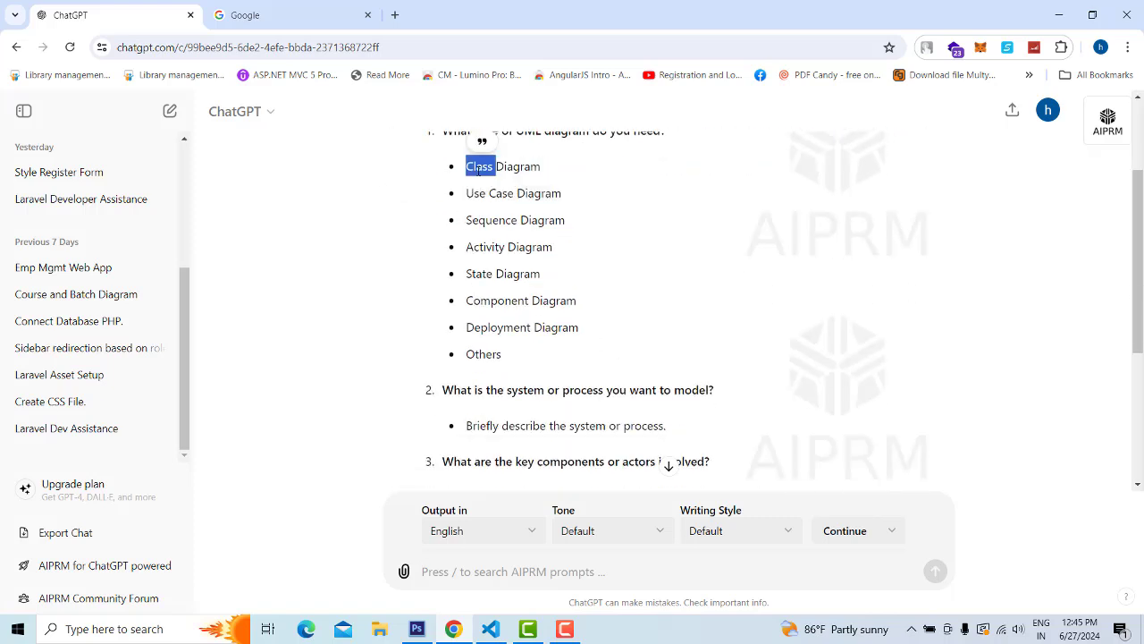
{"action": "left_click", "coordinate": [496, 244]}
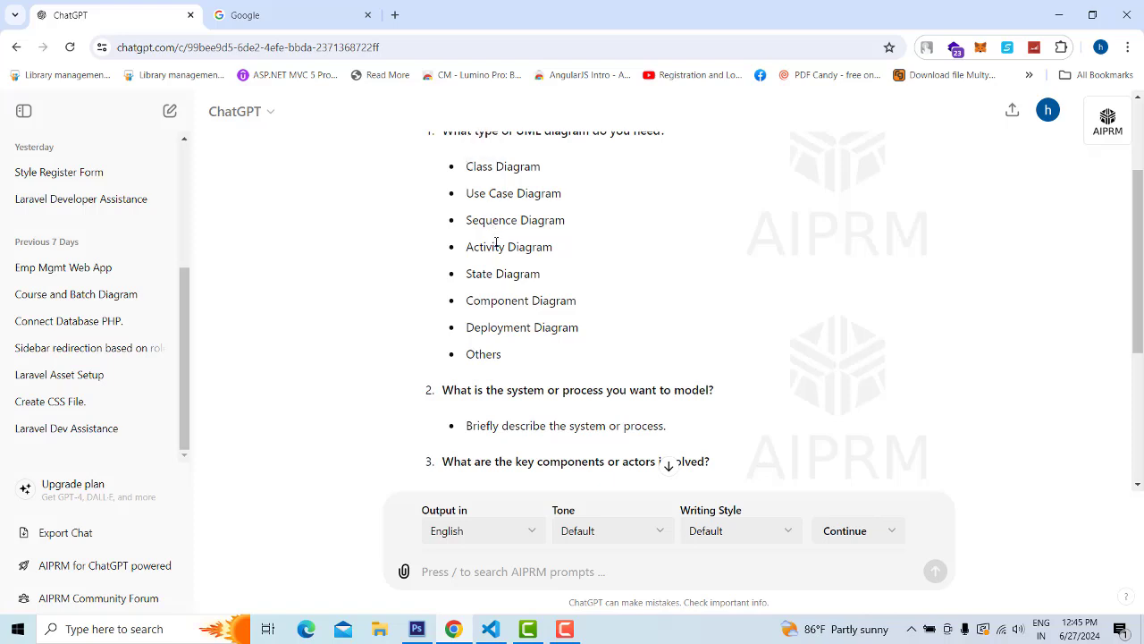
{"action": "double_click", "coordinate": [496, 245]}
{"action": "double_click", "coordinate": [523, 219]}
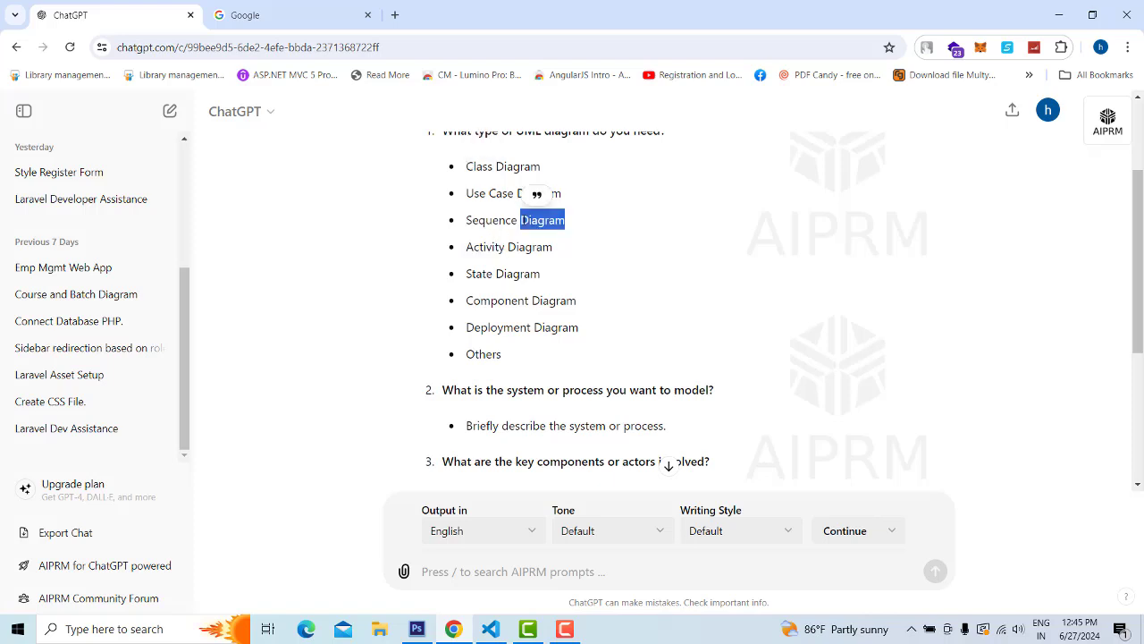
{"action": "left_click_drag", "start_coordinate": [467, 194], "coordinate": [578, 195]}
{"action": "double_click", "coordinate": [539, 194]}
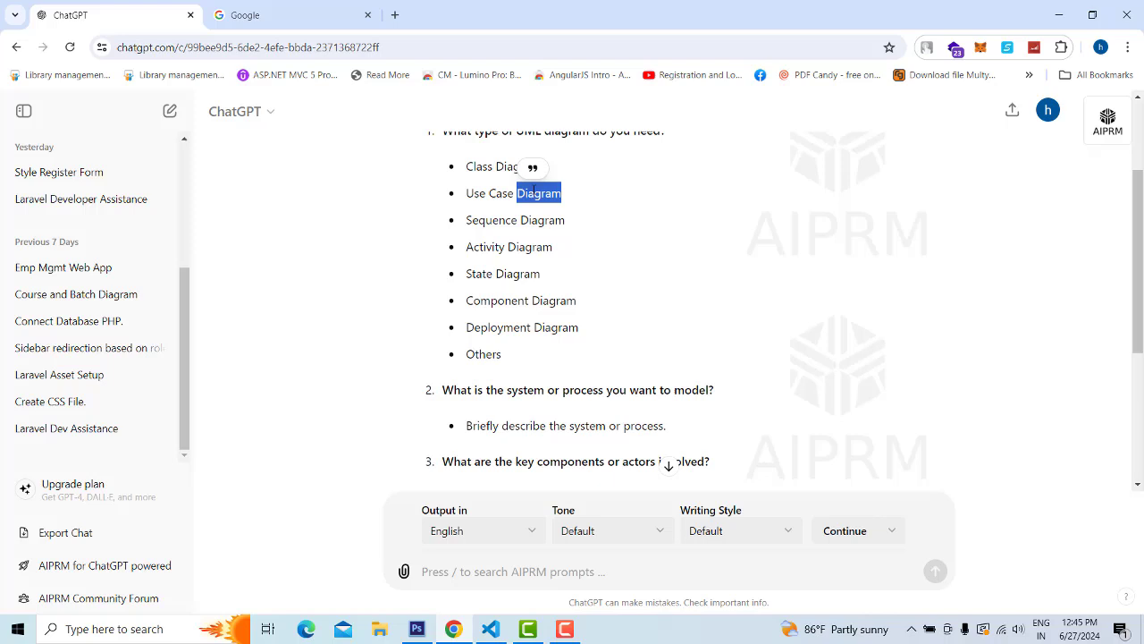
Draft the message "i need you generate a complete Use Case Diagram about library management system", reusing the diagram name from the reply.
{"action": "left_click", "coordinate": [493, 563]}
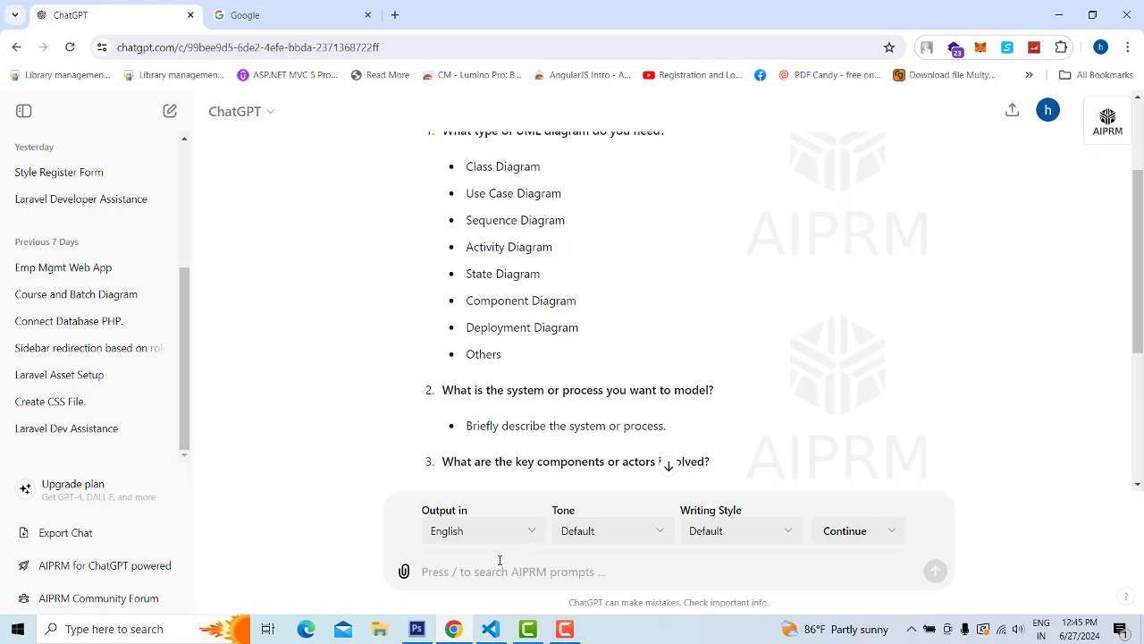
{"action": "type", "text": "i"}
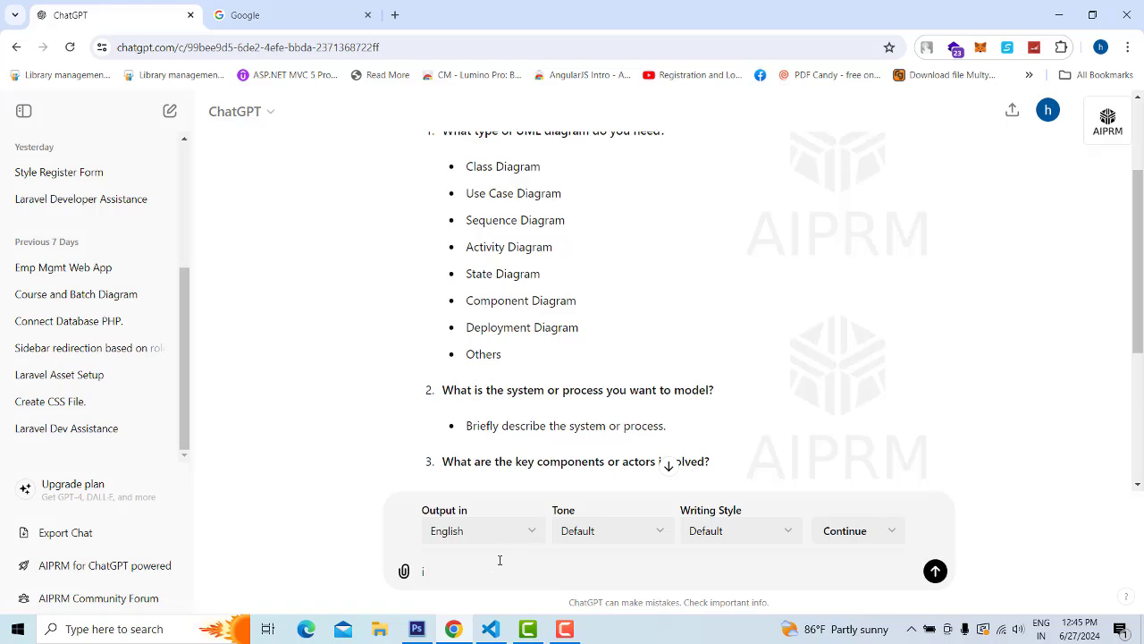
{"action": "type", "text": " need you generate a complete"}
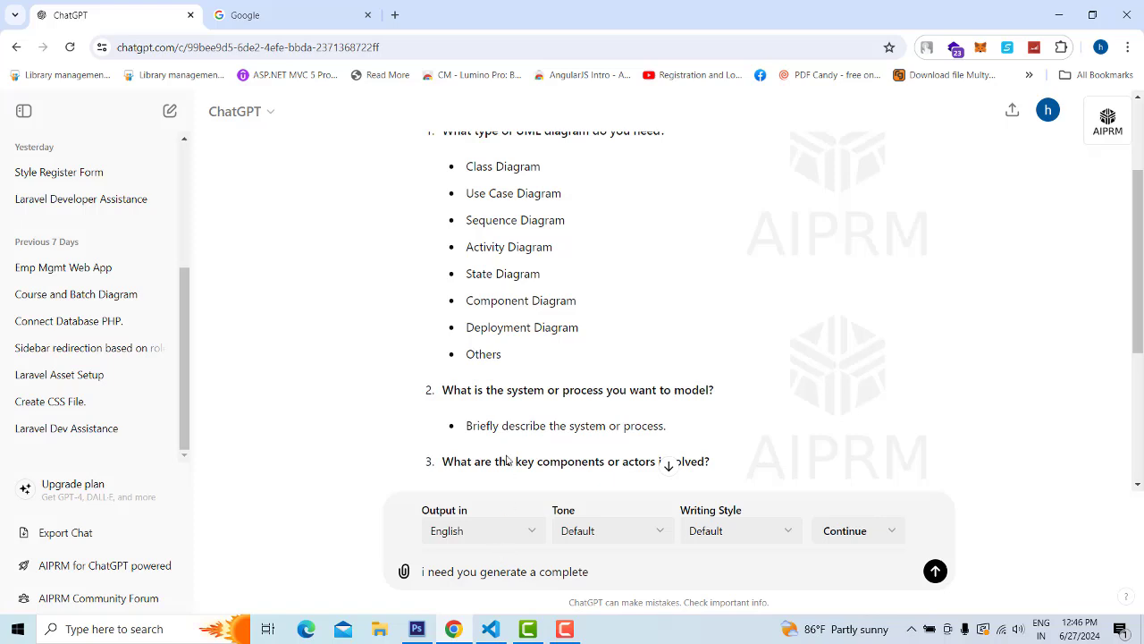
{"action": "left_click_drag", "start_coordinate": [466, 193], "coordinate": [581, 571]}
{"action": "type", "text": "about"}
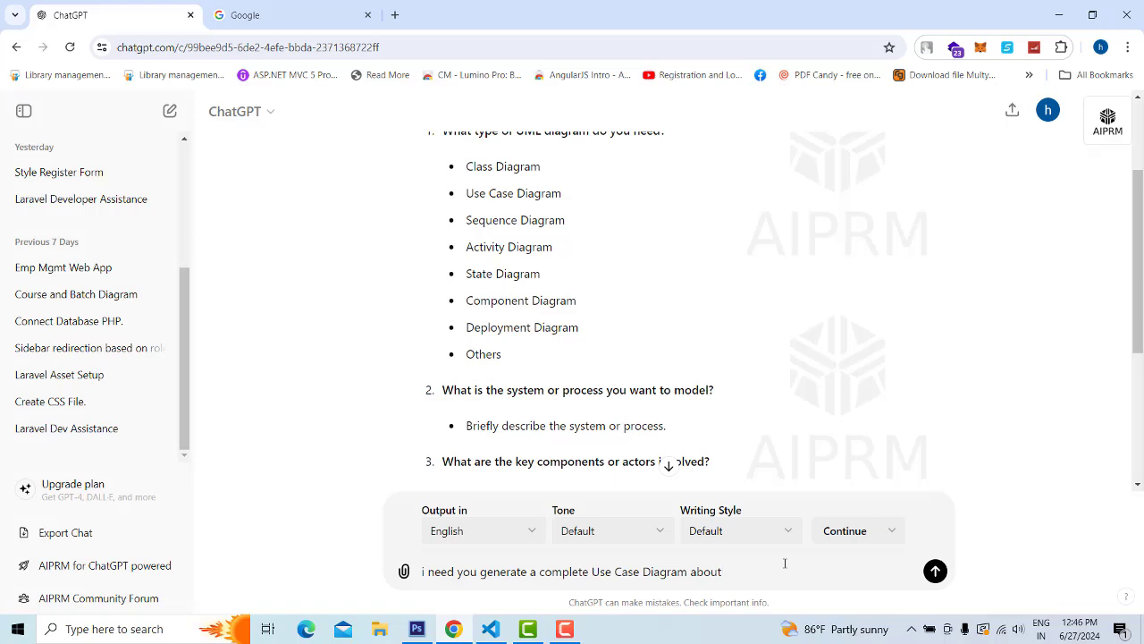
{"action": "type", "text": " library management system"}
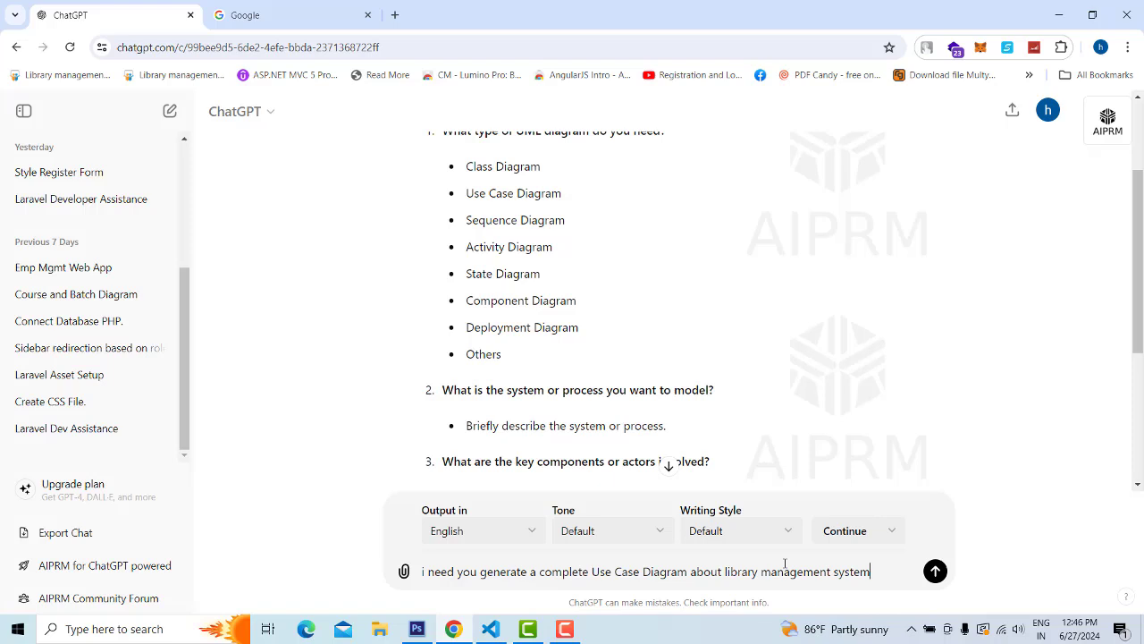
End the drafted message with a period, insert the missing "to" before "generate", and send it.
{"action": "type", "text": " along"}
{"action": "key", "text": "BackSpace"}
{"action": "key", "text": "BackSpace"}
{"action": "key", "text": "BackSpace"}
{"action": "key", "text": "BackSpace"}
{"action": "key", "text": "BackSpace"}
{"action": "left_click", "coordinate": [480, 571]}
{"action": "type", "text": "to"}
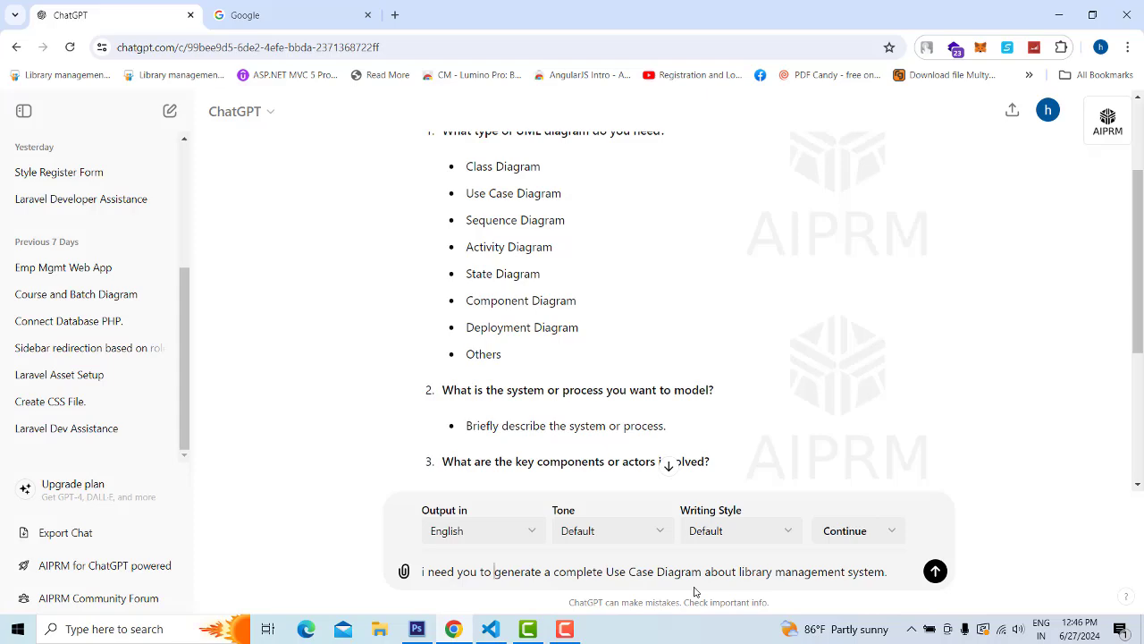
{"action": "key", "text": "Return"}
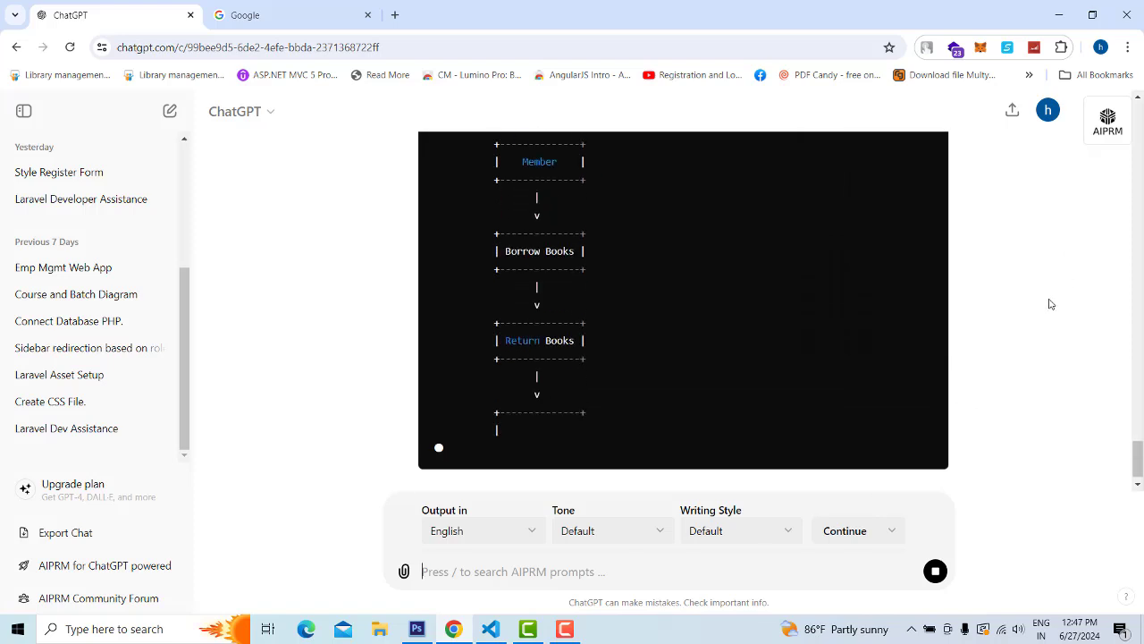
Look through the generated library management answer, including its actors, use cases, relationships and detailed descriptions.
{"action": "scroll", "coordinate": [958, 306], "scroll_direction": "up", "scroll_amount": 10}
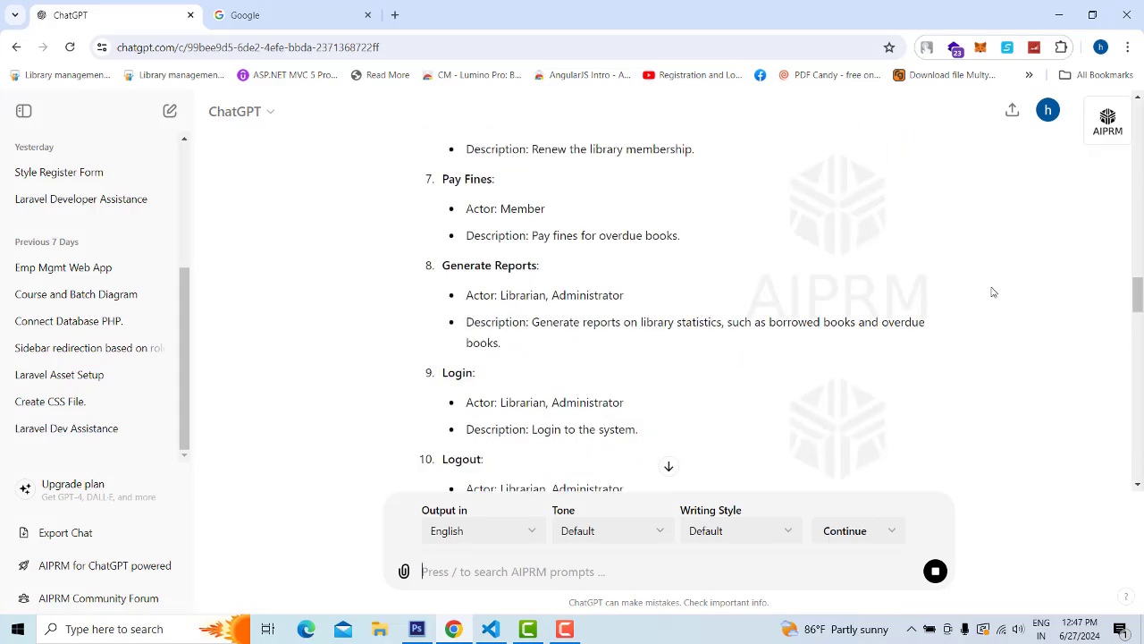
{"action": "scroll", "coordinate": [992, 293], "scroll_direction": "up", "scroll_amount": 12}
{"action": "scroll", "coordinate": [991, 294], "scroll_direction": "down", "scroll_amount": 3}
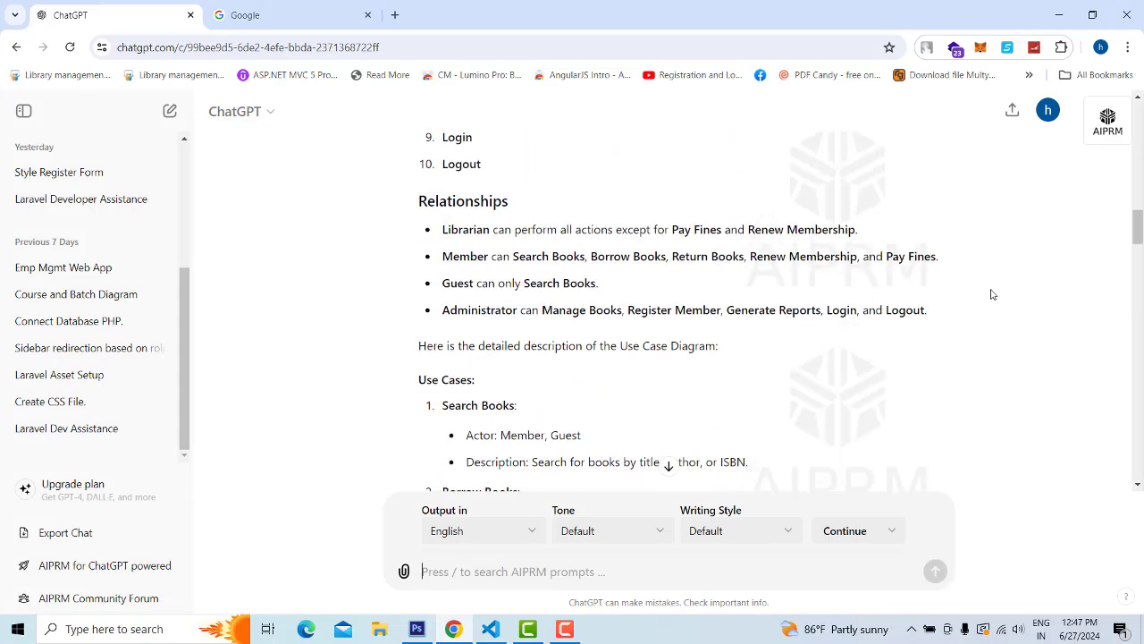
{"action": "scroll", "coordinate": [990, 294], "scroll_direction": "up", "scroll_amount": 8}
{"action": "scroll", "coordinate": [508, 293], "scroll_direction": "down", "scroll_amount": 2}
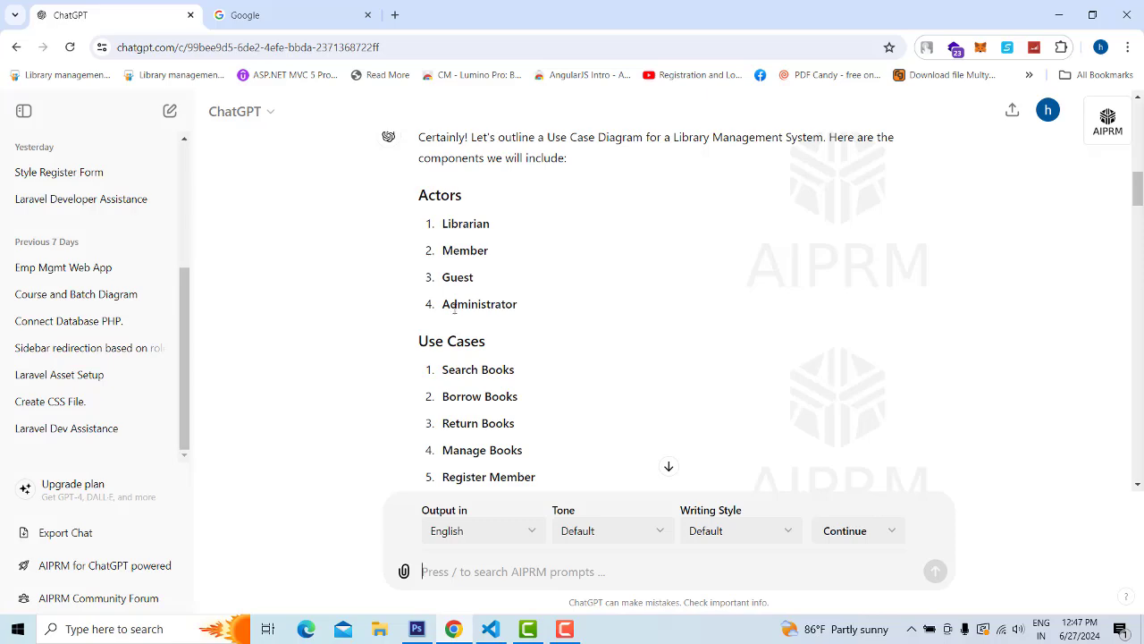
{"action": "scroll", "coordinate": [474, 313], "scroll_direction": "down", "scroll_amount": 1}
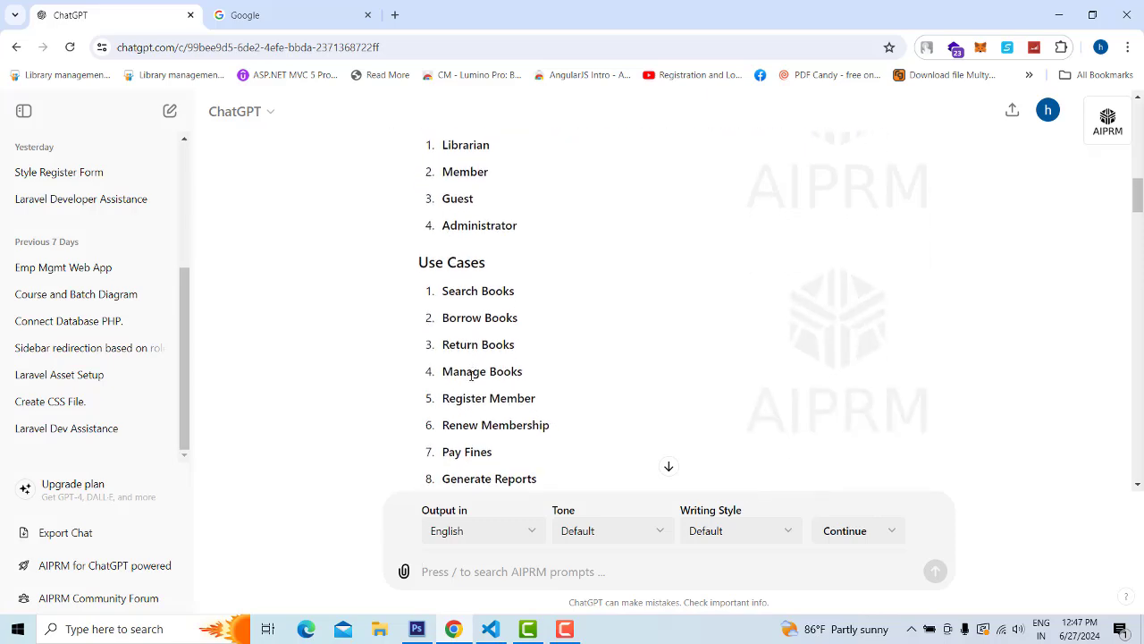
{"action": "scroll", "coordinate": [471, 369], "scroll_direction": "down", "scroll_amount": 6}
{"action": "scroll", "coordinate": [519, 445], "scroll_direction": "down", "scroll_amount": 15}
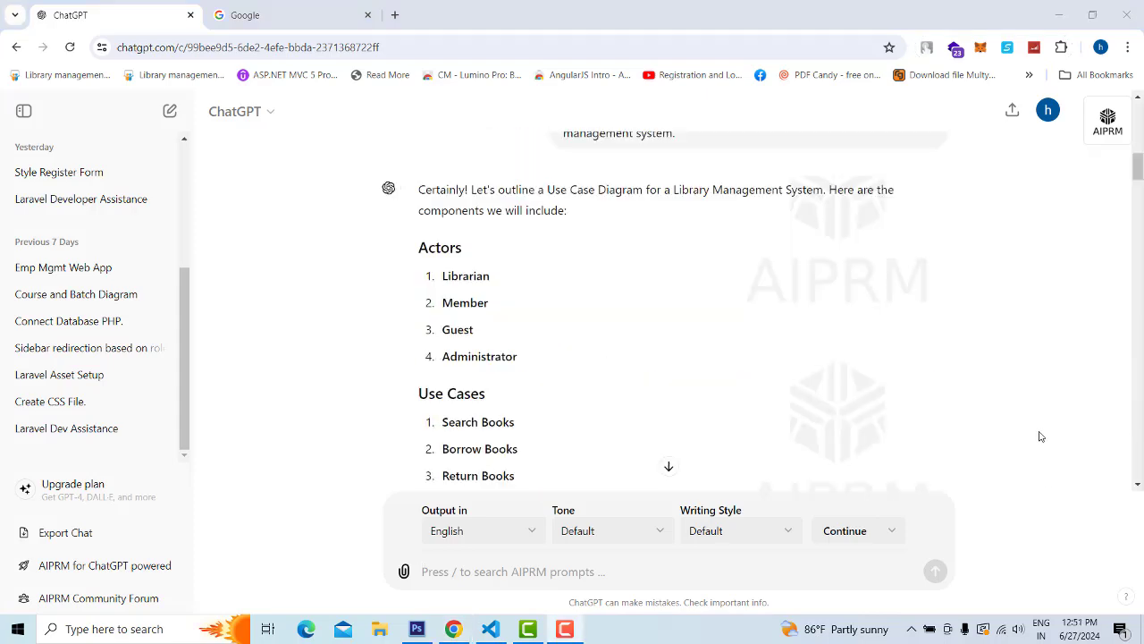
Review the conversation from its first prompt and examine the actors listed for the library Use Case Diagram.
{"action": "scroll", "coordinate": [920, 358], "scroll_direction": "up", "scroll_amount": 10}
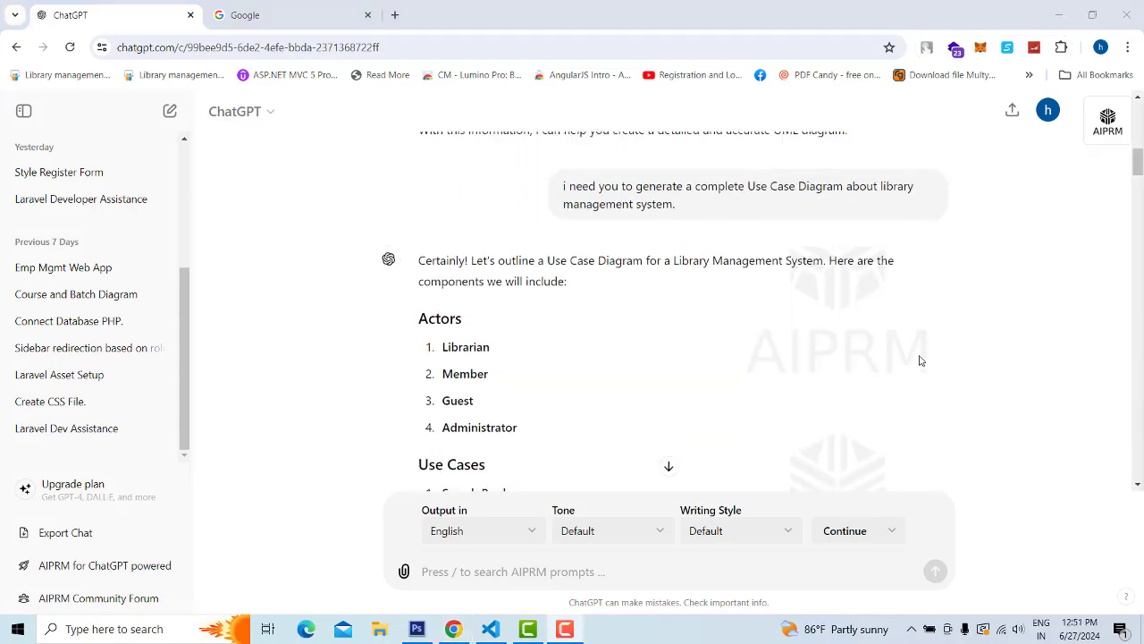
{"action": "scroll", "coordinate": [887, 390], "scroll_direction": "up", "scroll_amount": 2}
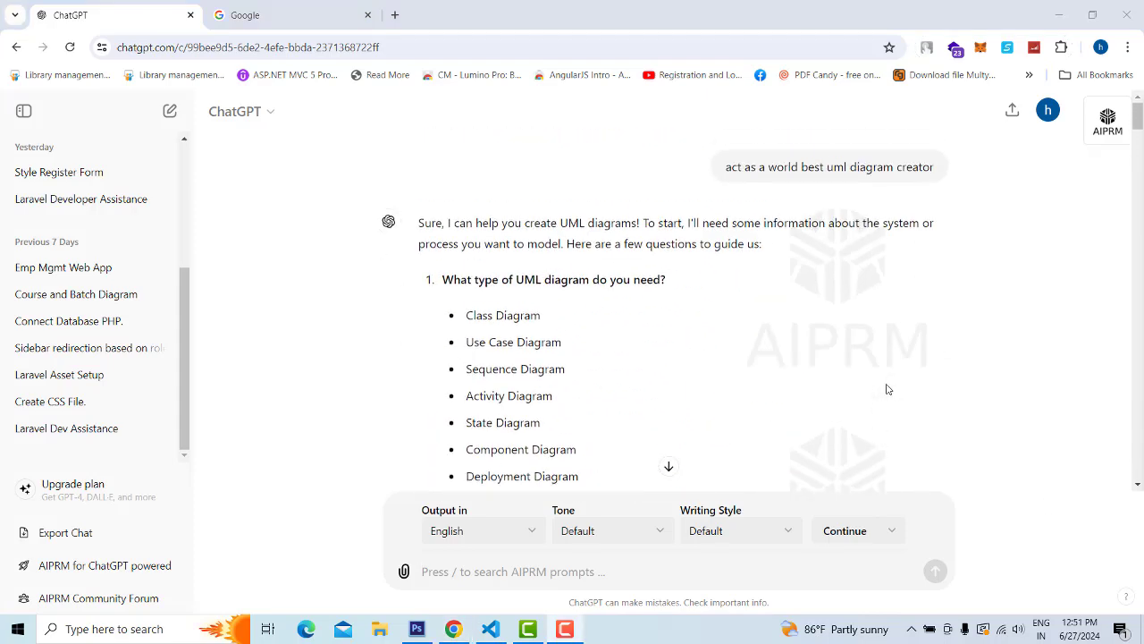
{"action": "scroll", "coordinate": [888, 391], "scroll_direction": "down", "scroll_amount": 12}
{"action": "scroll", "coordinate": [887, 391], "scroll_direction": "up", "scroll_amount": 2}
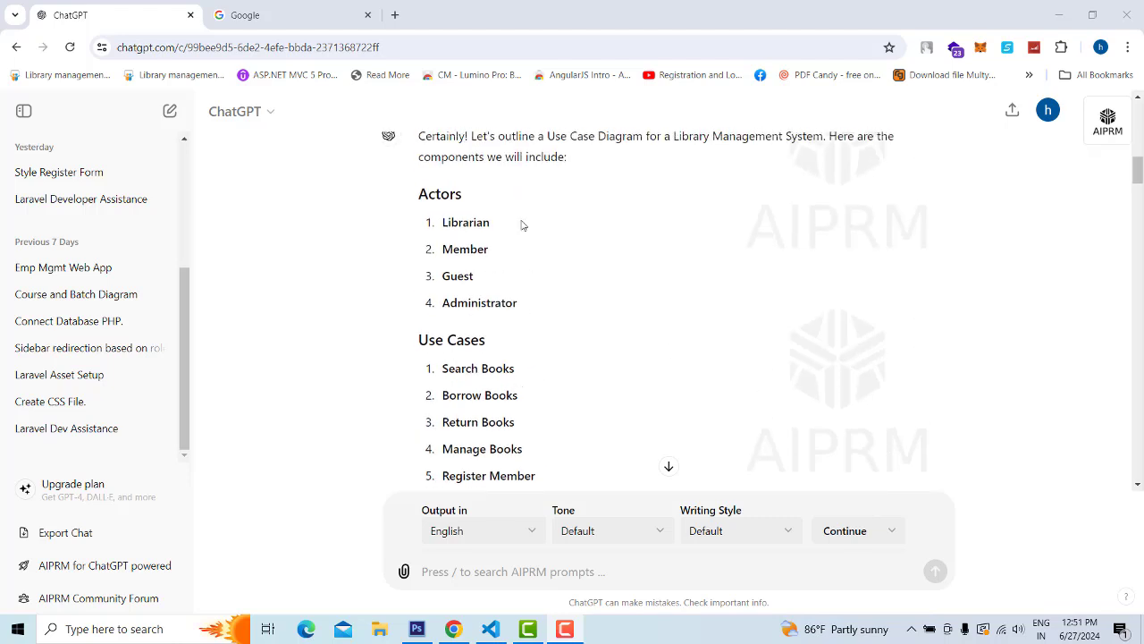
{"action": "scroll", "coordinate": [547, 298], "scroll_direction": "up", "scroll_amount": 1}
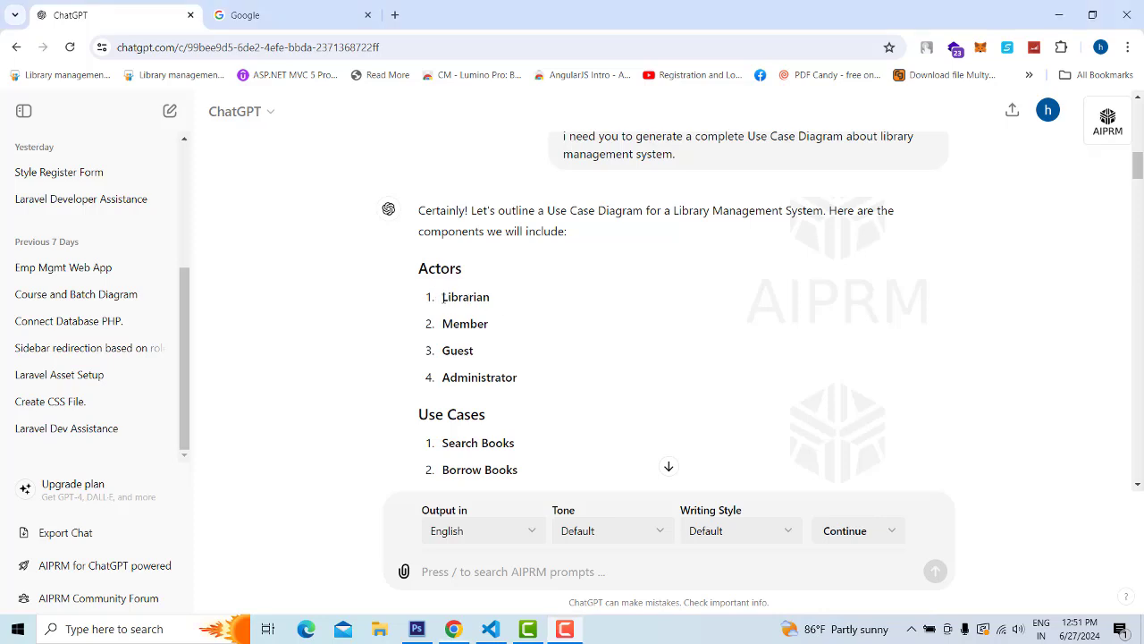
{"action": "left_click_drag", "start_coordinate": [444, 298], "coordinate": [499, 333]}
{"action": "left_click", "coordinate": [469, 324]}
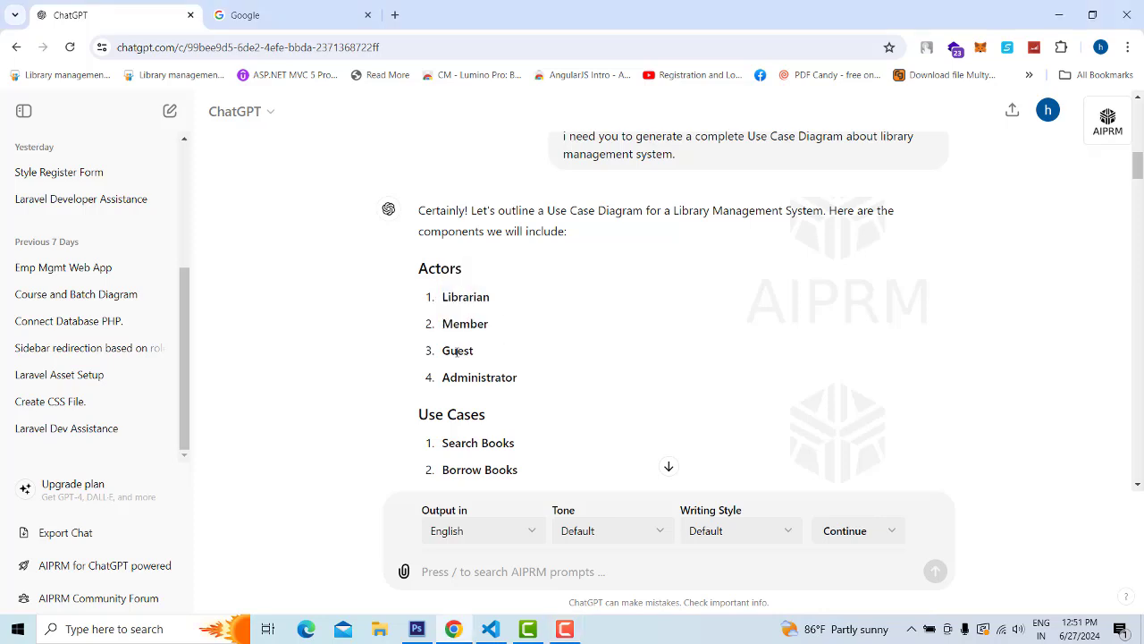
{"action": "double_click", "coordinate": [464, 379]}
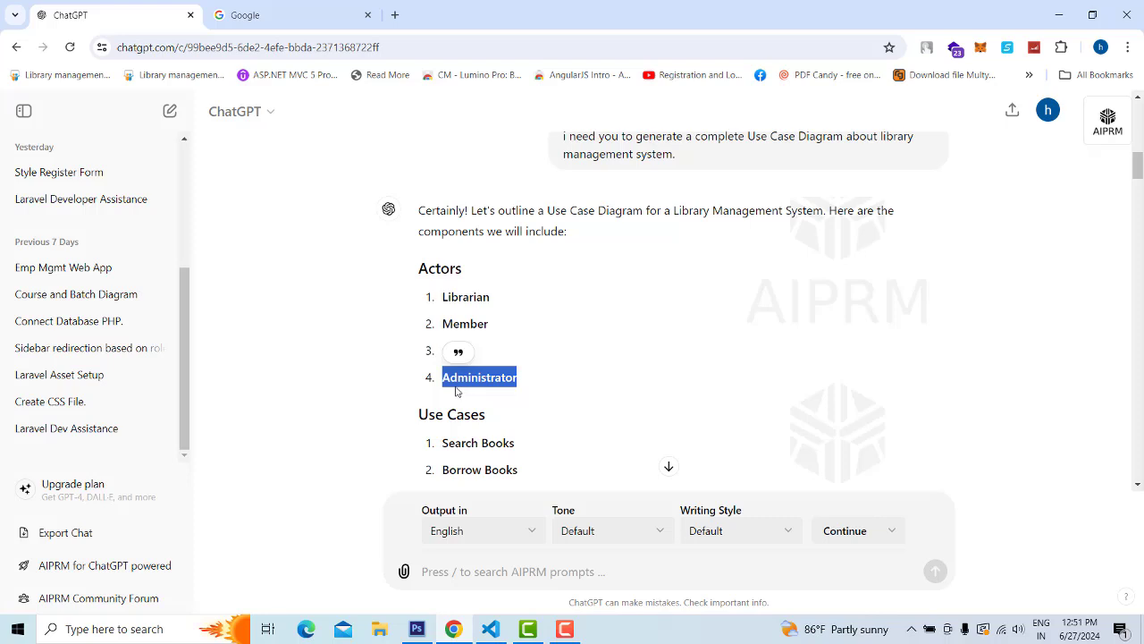
{"action": "double_click", "coordinate": [465, 297]}
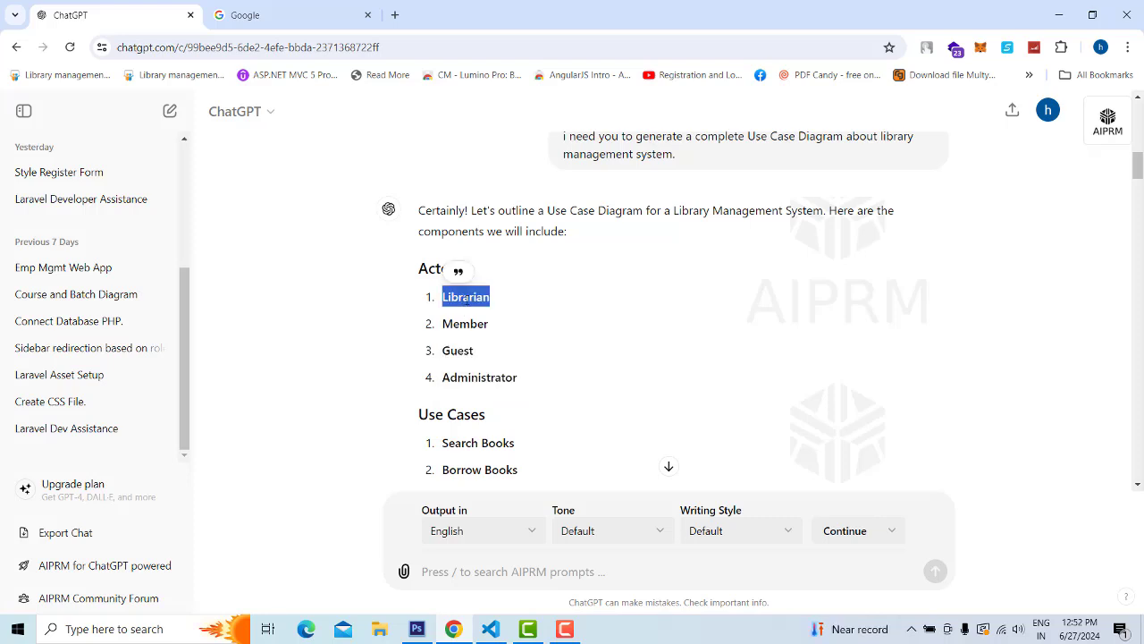
Examine the remaining actors and the list of use cases, from Search Books to Logout, in the Use Case Diagram reply.
{"action": "double_click", "coordinate": [463, 325]}
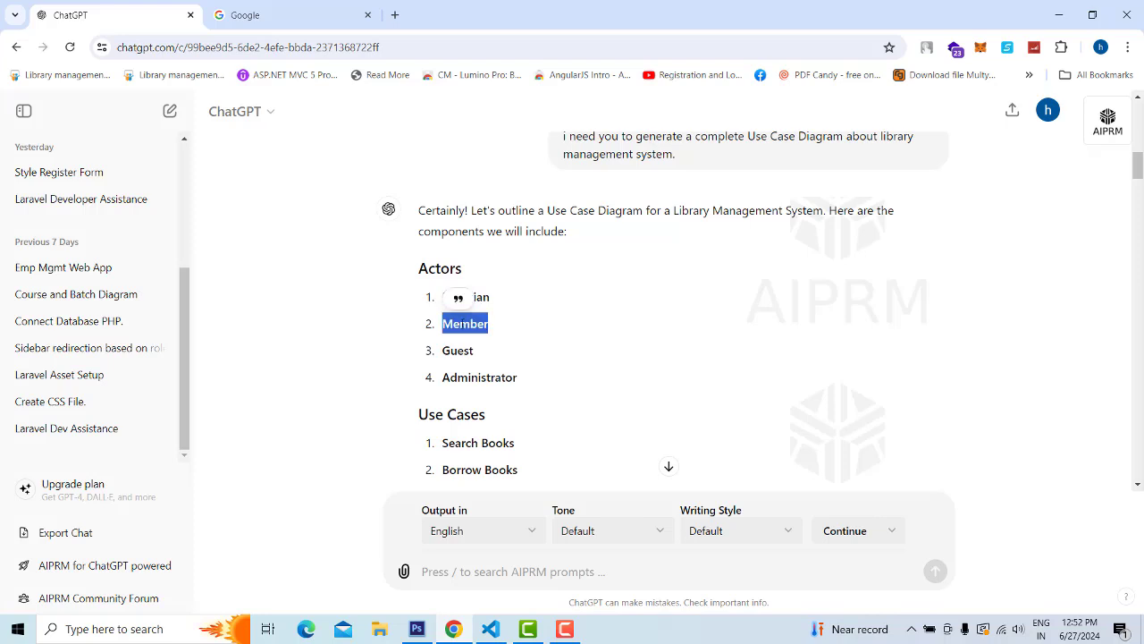
{"action": "double_click", "coordinate": [459, 350]}
{"action": "scroll", "coordinate": [460, 350], "scroll_direction": "down", "scroll_amount": 3}
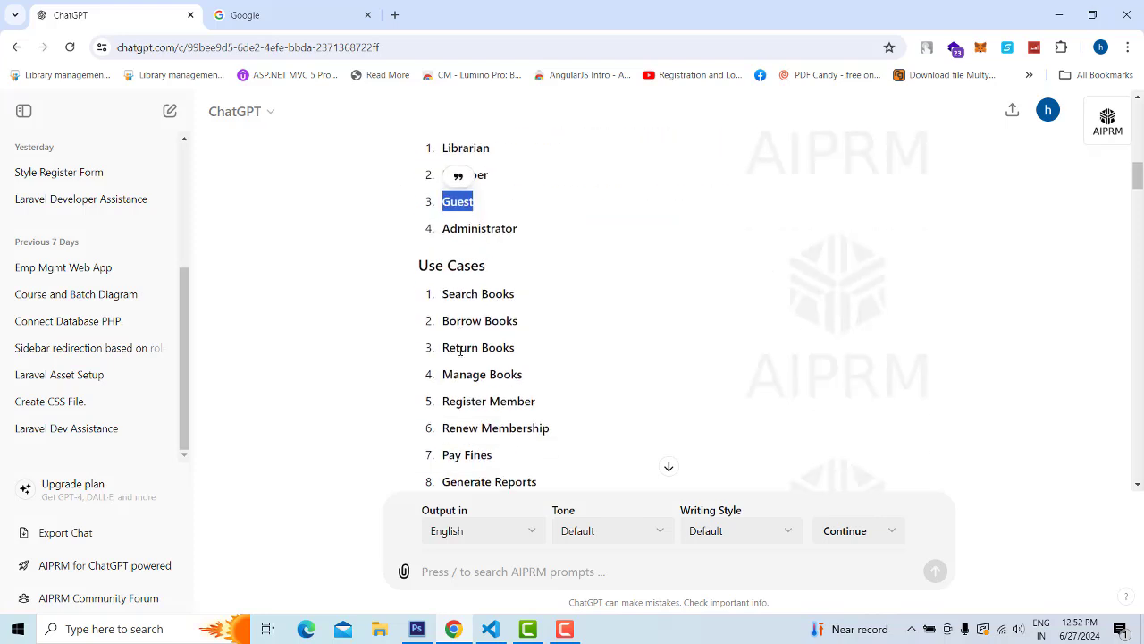
{"action": "left_click_drag", "start_coordinate": [444, 223], "coordinate": [525, 229]}
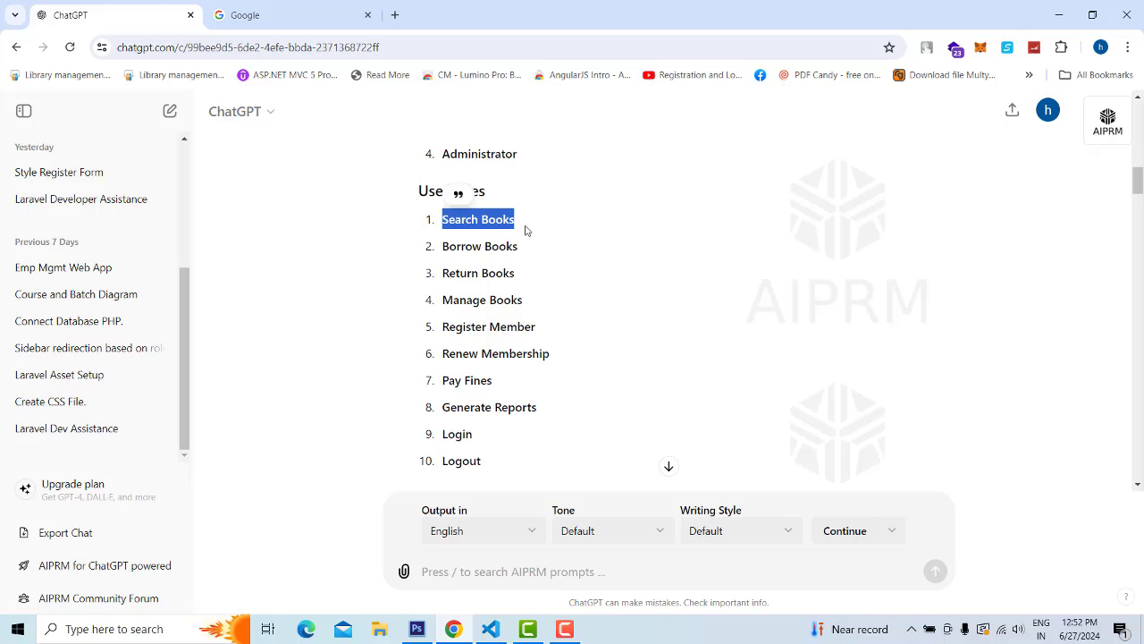
{"action": "left_click_drag", "start_coordinate": [446, 248], "coordinate": [551, 312]}
{"action": "left_click", "coordinate": [446, 329]}
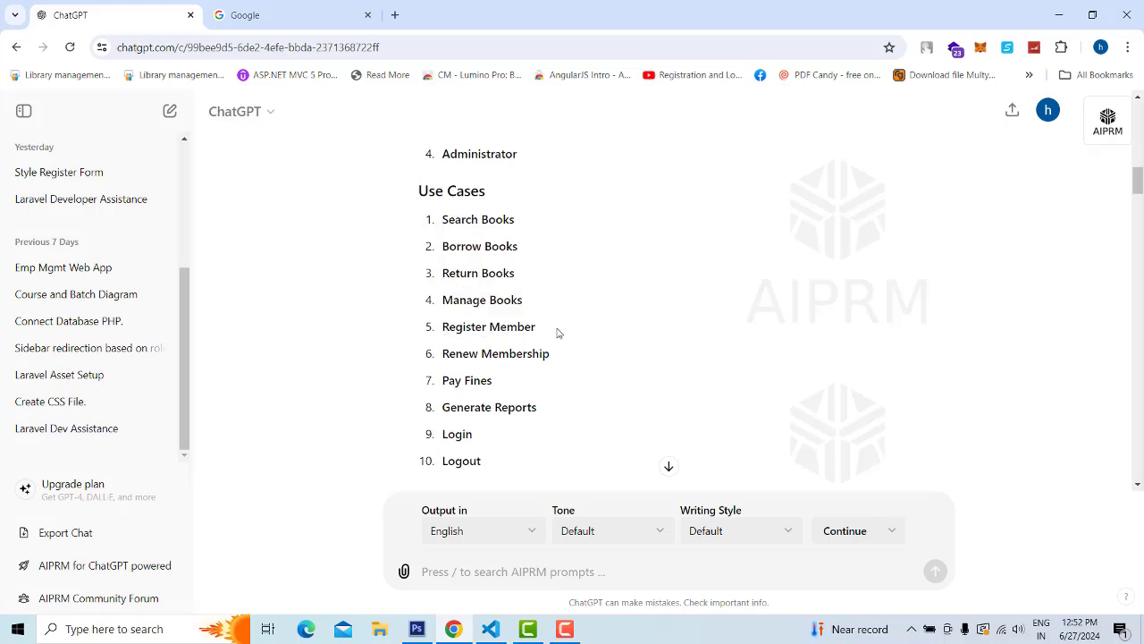
{"action": "left_click_drag", "start_coordinate": [551, 354], "coordinate": [441, 354]}
{"action": "scroll", "coordinate": [500, 371], "scroll_direction": "down", "scroll_amount": 2}
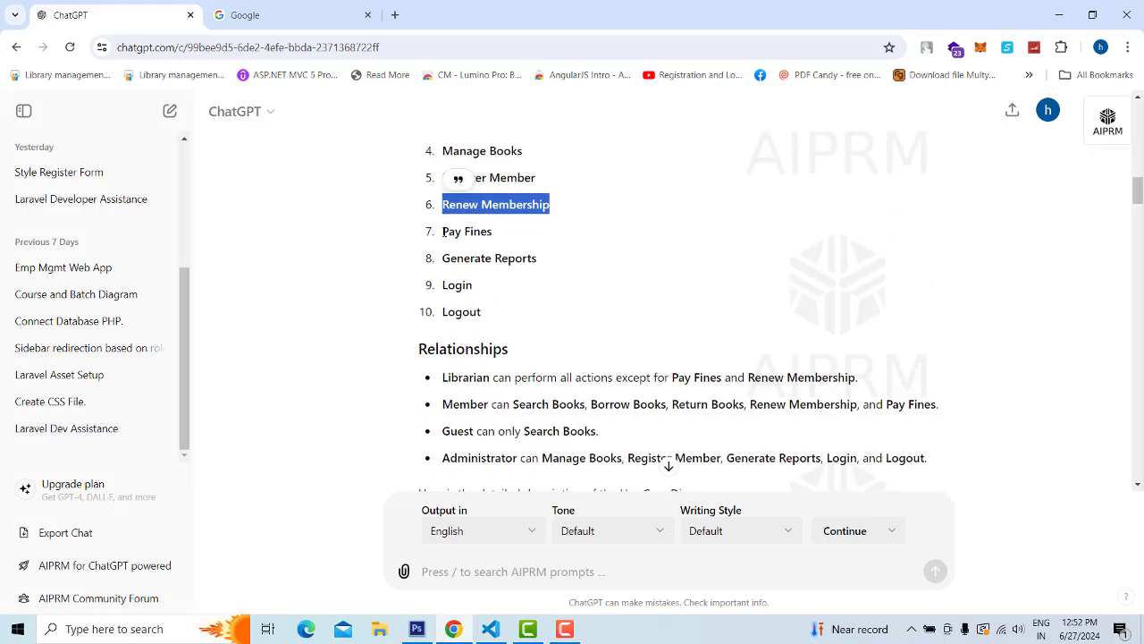
{"action": "left_click_drag", "start_coordinate": [443, 231], "coordinate": [493, 235]}
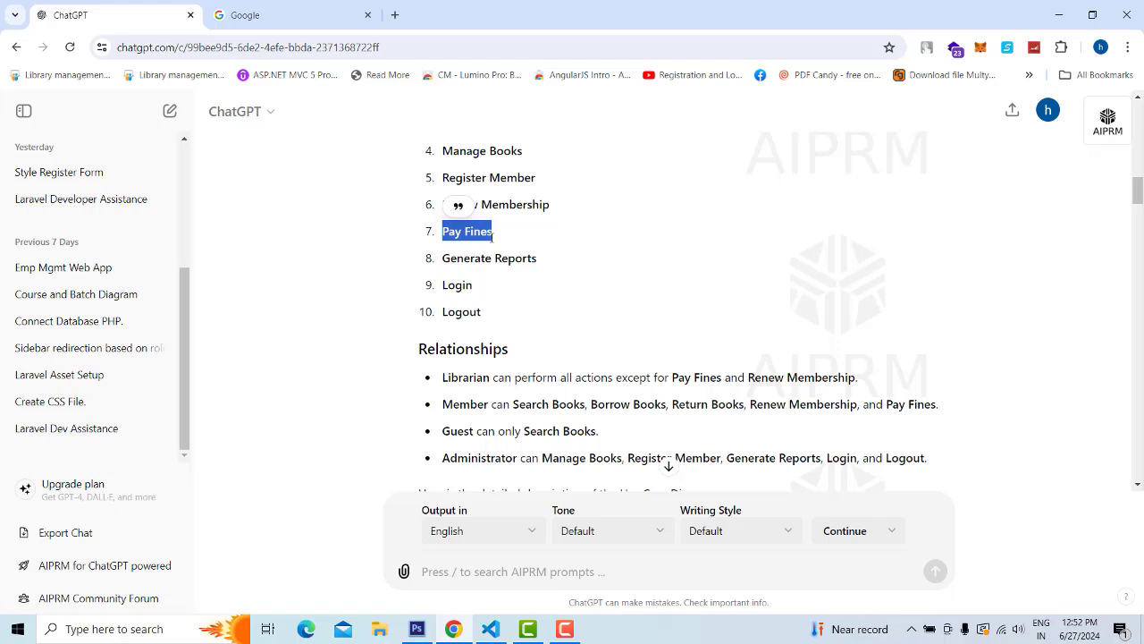
{"action": "left_click", "coordinate": [494, 235]}
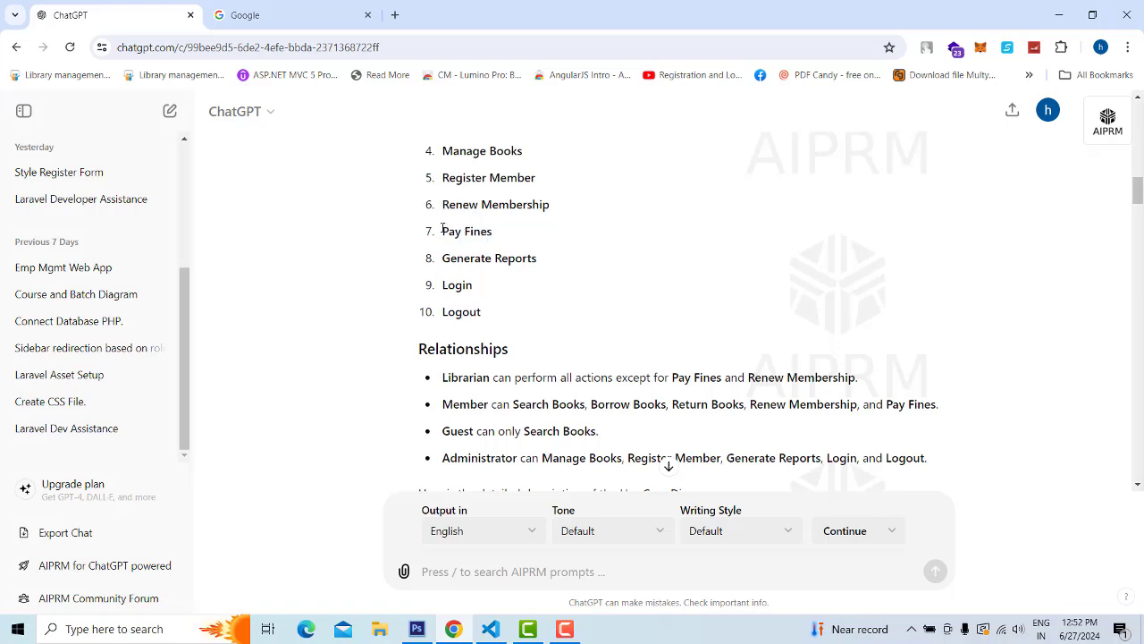
{"action": "left_click_drag", "start_coordinate": [441, 229], "coordinate": [516, 234]}
{"action": "left_click", "coordinate": [454, 237]}
{"action": "left_click_drag", "start_coordinate": [442, 257], "coordinate": [560, 265]}
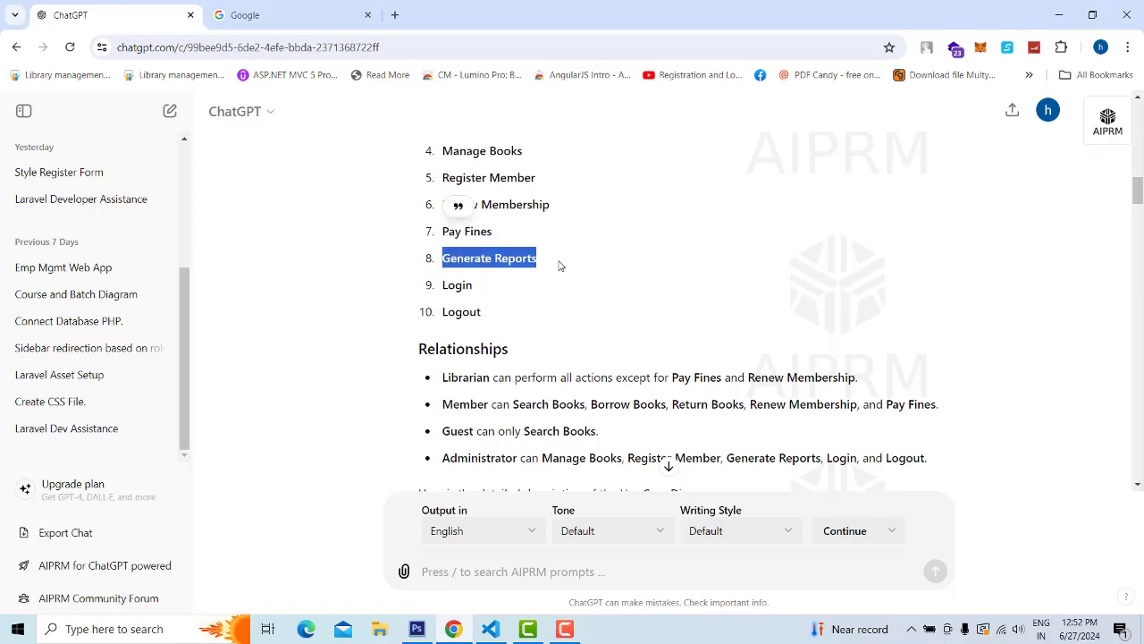
{"action": "left_click", "coordinate": [461, 317]}
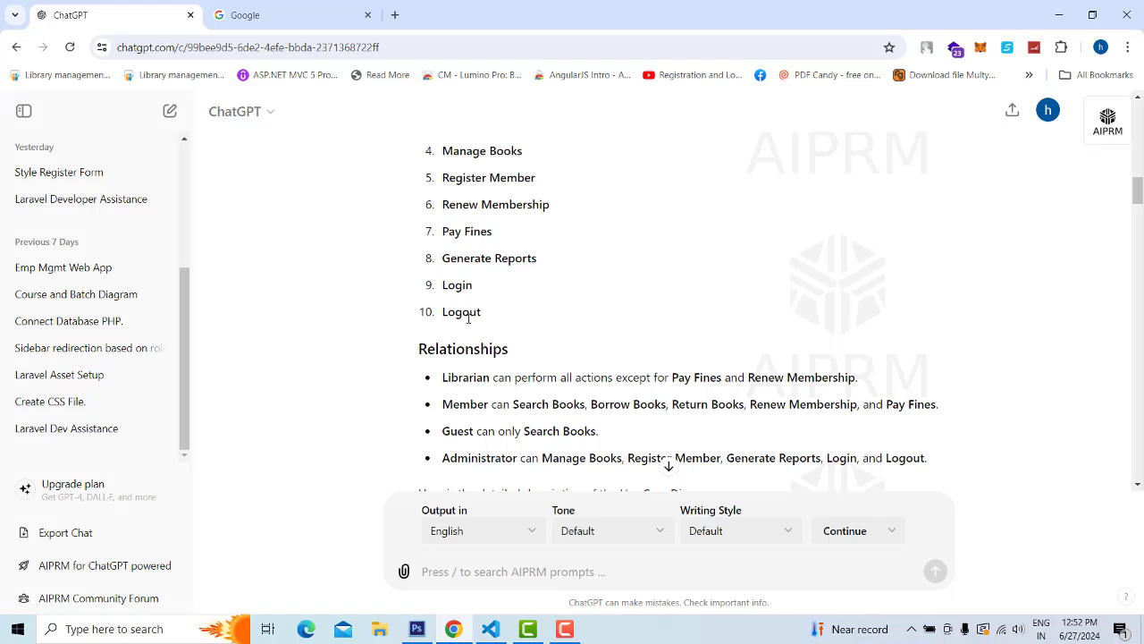
Review the relationships of the Librarian, Member, Guest and Administrator, and the detailed use case descriptions.
{"action": "scroll", "coordinate": [467, 317], "scroll_direction": "down", "scroll_amount": 2}
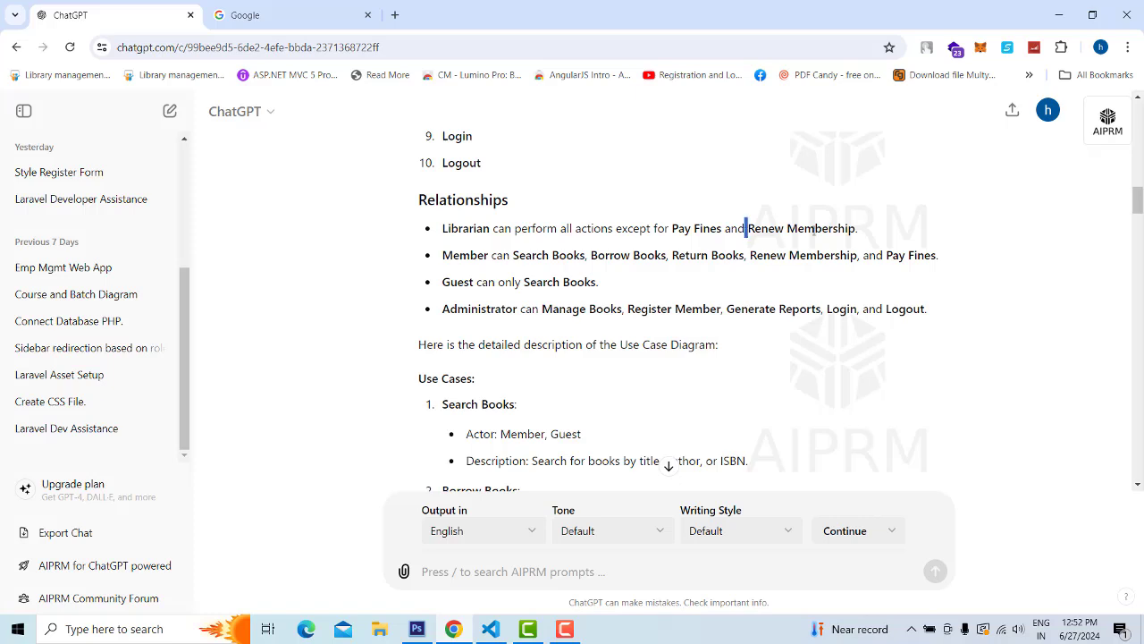
{"action": "left_click_drag", "start_coordinate": [746, 228], "coordinate": [854, 229]}
{"action": "double_click", "coordinate": [481, 228]}
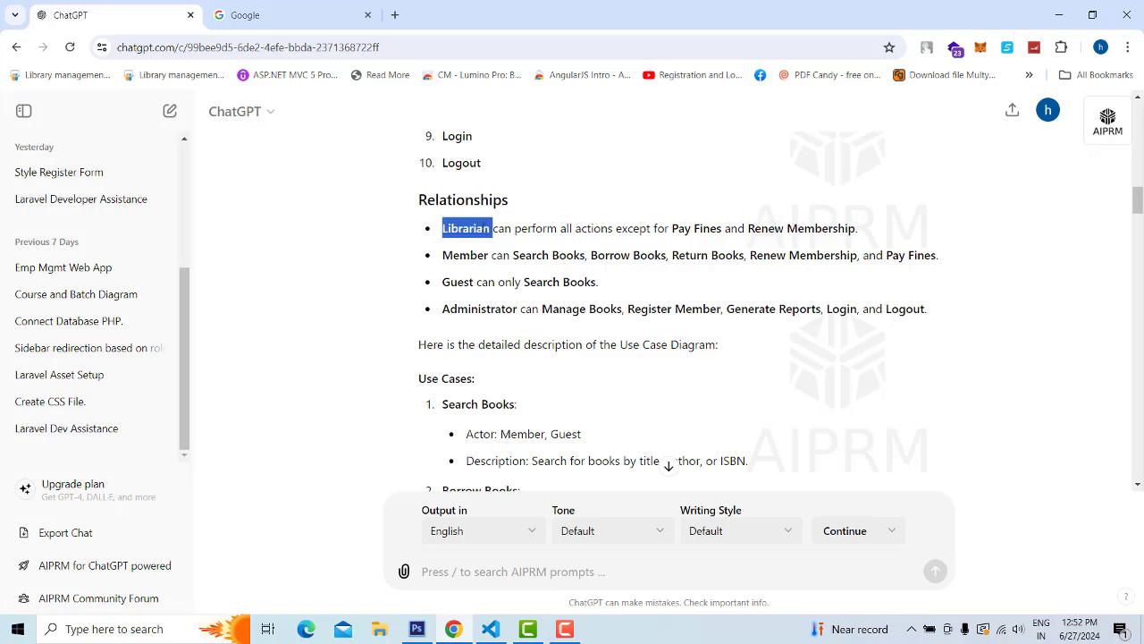
{"action": "double_click", "coordinate": [464, 258]}
{"action": "left_click", "coordinate": [554, 255]}
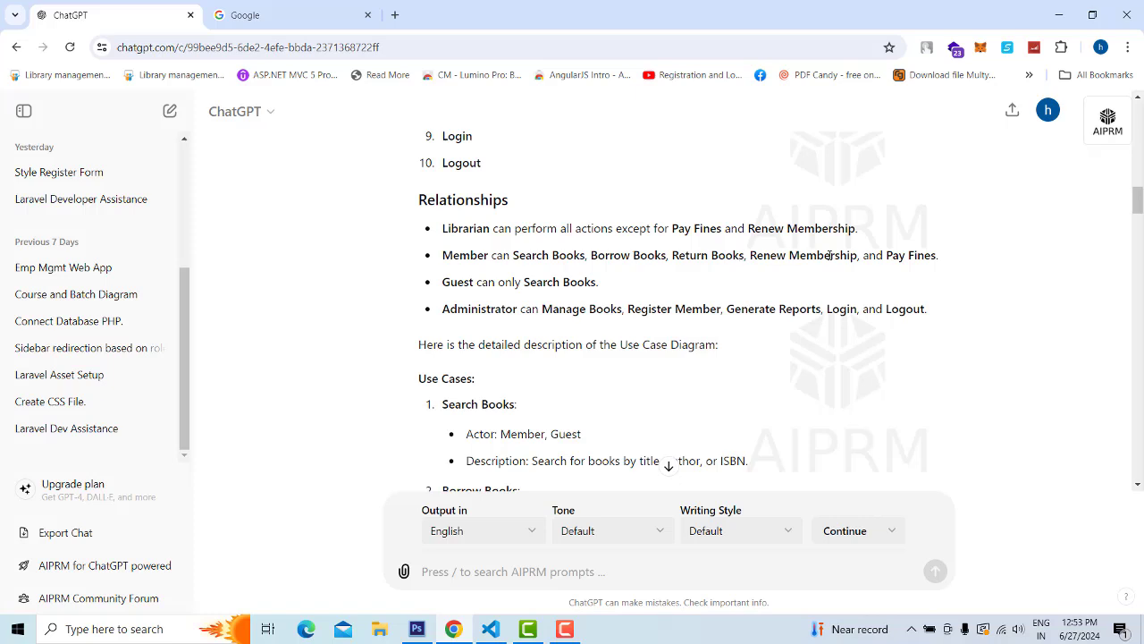
{"action": "left_click_drag", "start_coordinate": [888, 255], "coordinate": [941, 261]}
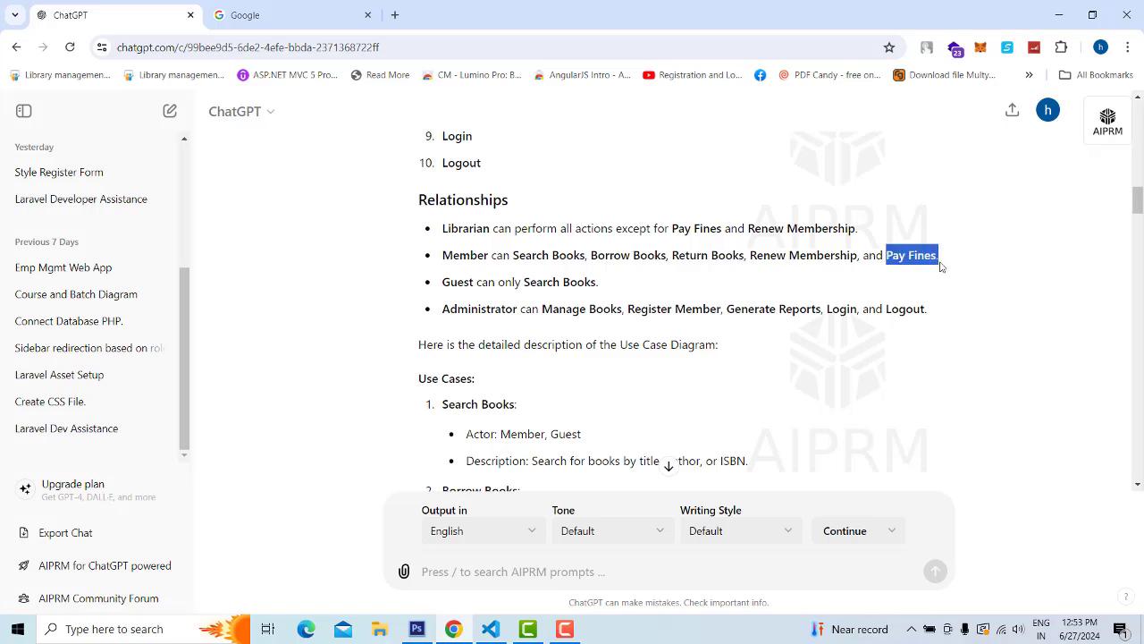
{"action": "left_click_drag", "start_coordinate": [525, 282], "coordinate": [596, 284]}
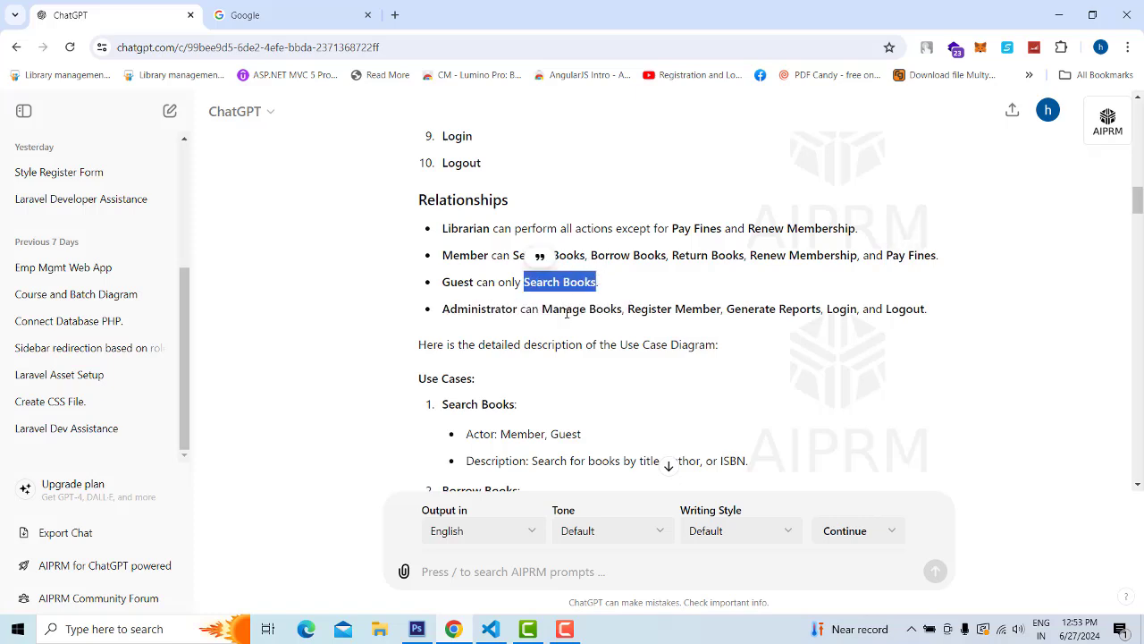
{"action": "left_click", "coordinate": [432, 314]}
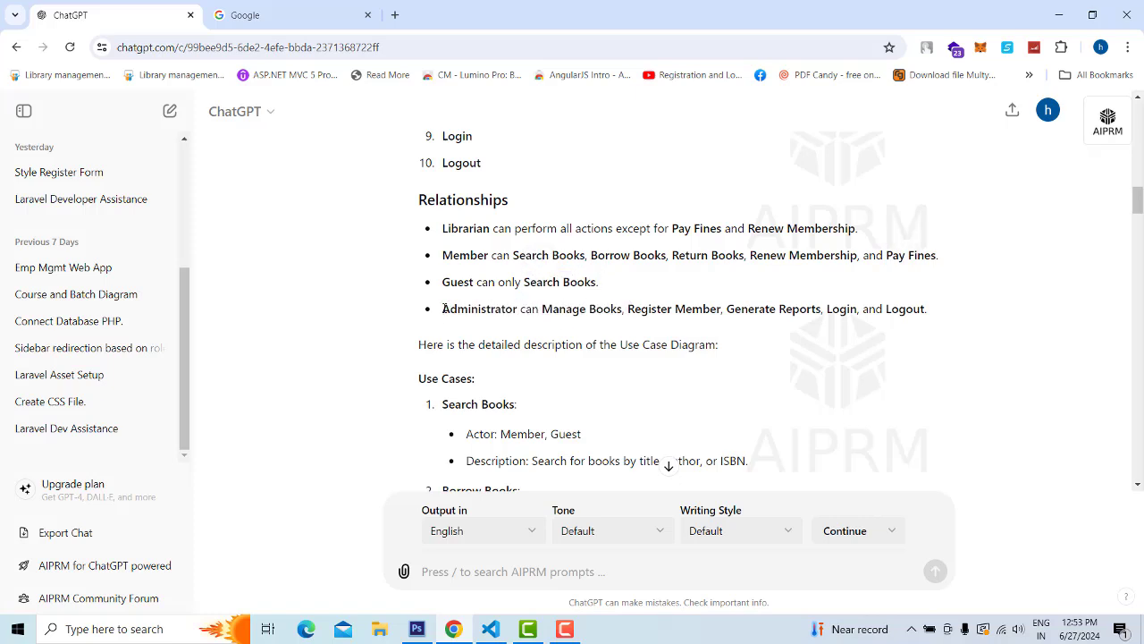
{"action": "left_click_drag", "start_coordinate": [445, 308], "coordinate": [904, 329]}
{"action": "scroll", "coordinate": [685, 306], "scroll_direction": "down", "scroll_amount": 2}
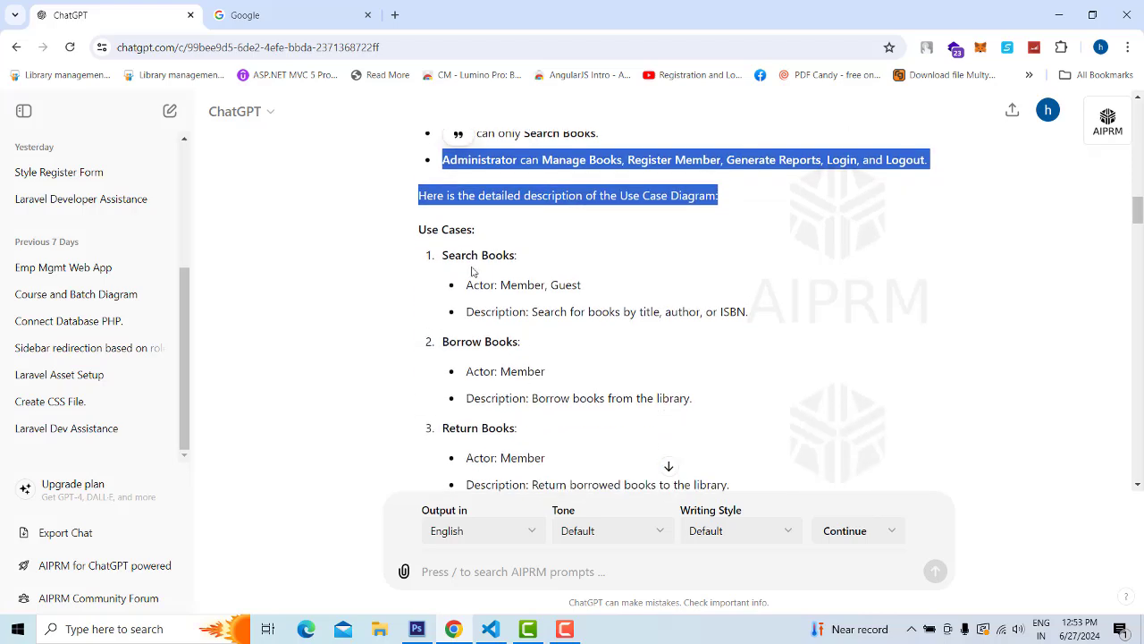
{"action": "left_click", "coordinate": [441, 260]}
{"action": "scroll", "coordinate": [524, 307], "scroll_direction": "down", "scroll_amount": 3}
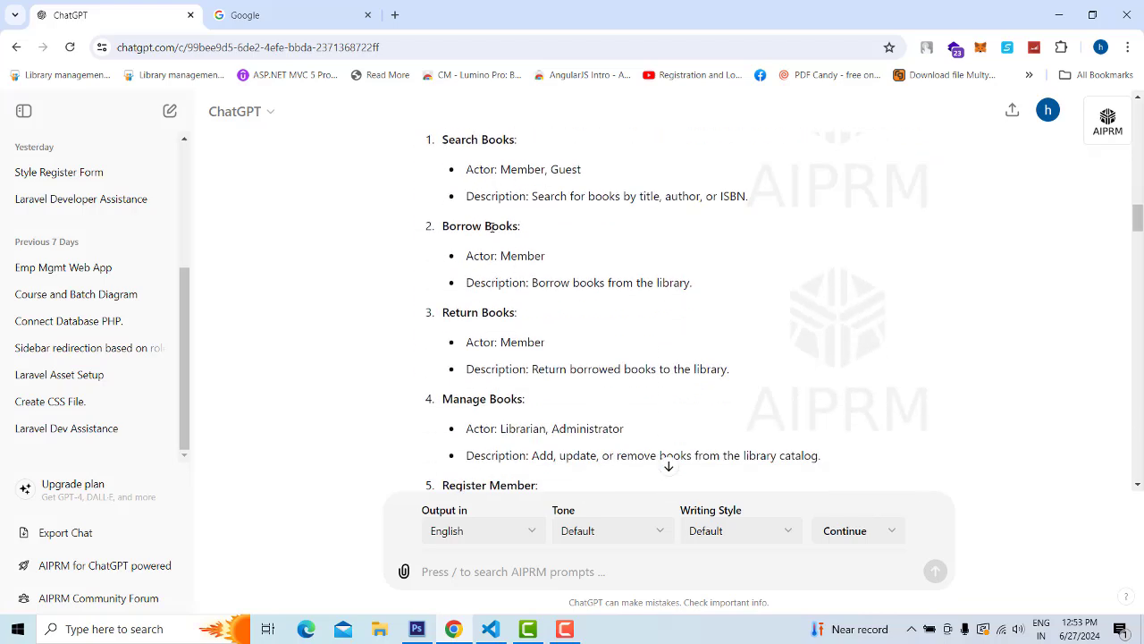
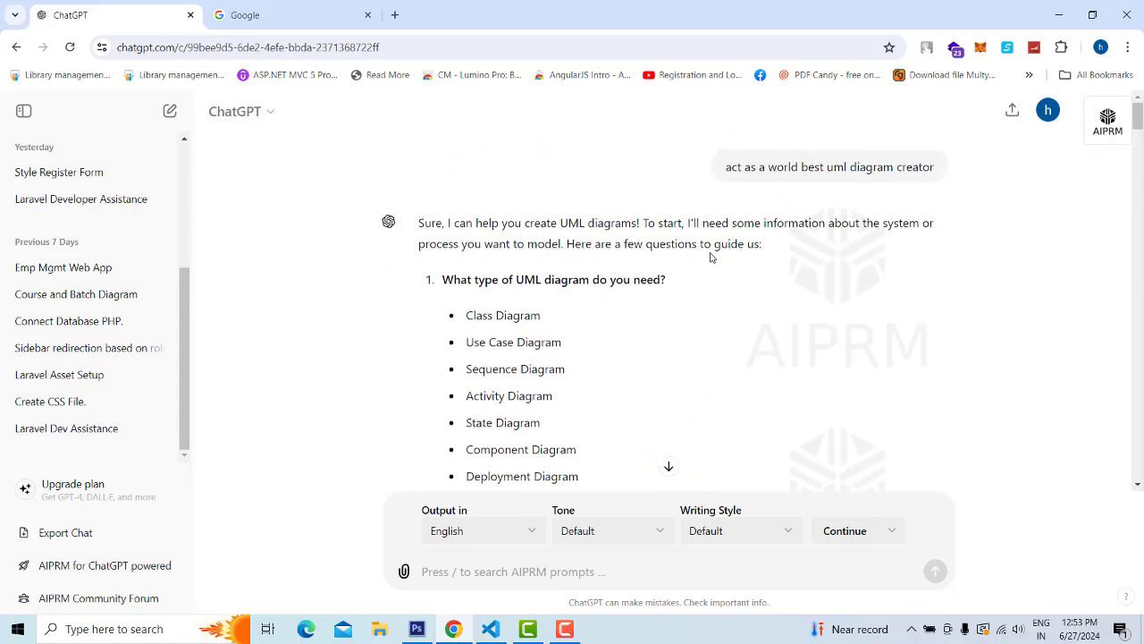
Reuse the name "Class Diagram" from the first reply's list of diagram types and send the message "generate a Class Diagram".
{"action": "scroll", "coordinate": [711, 249], "scroll_direction": "down", "scroll_amount": 1}
{"action": "left_click_drag", "start_coordinate": [467, 241], "coordinate": [590, 242]}
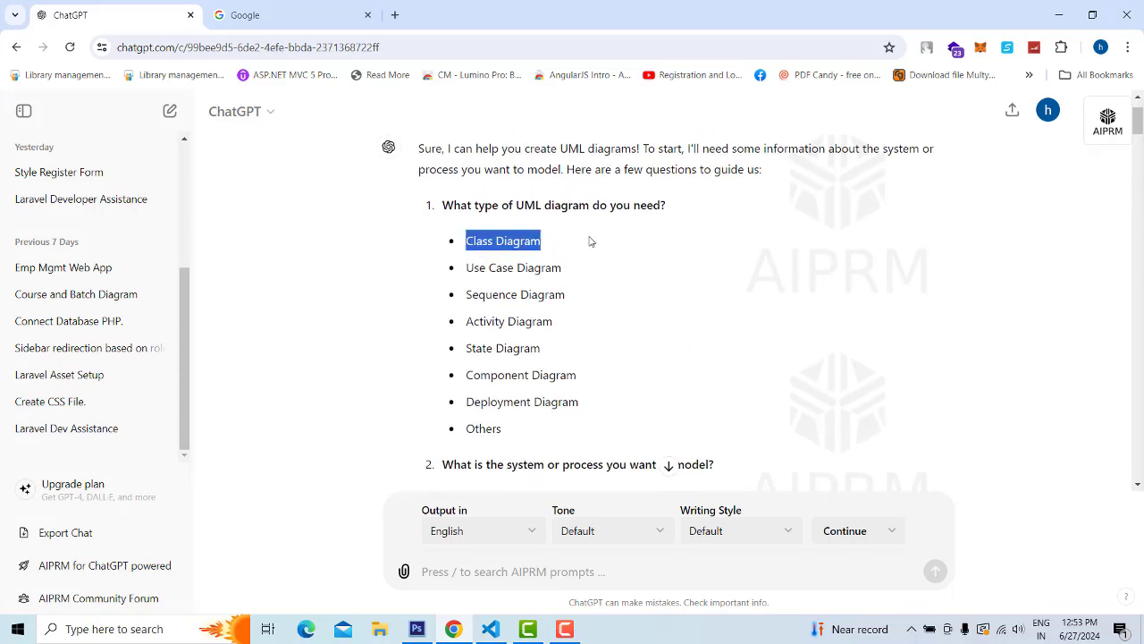
{"action": "left_click_drag", "start_coordinate": [1138, 121], "coordinate": [1140, 499]}
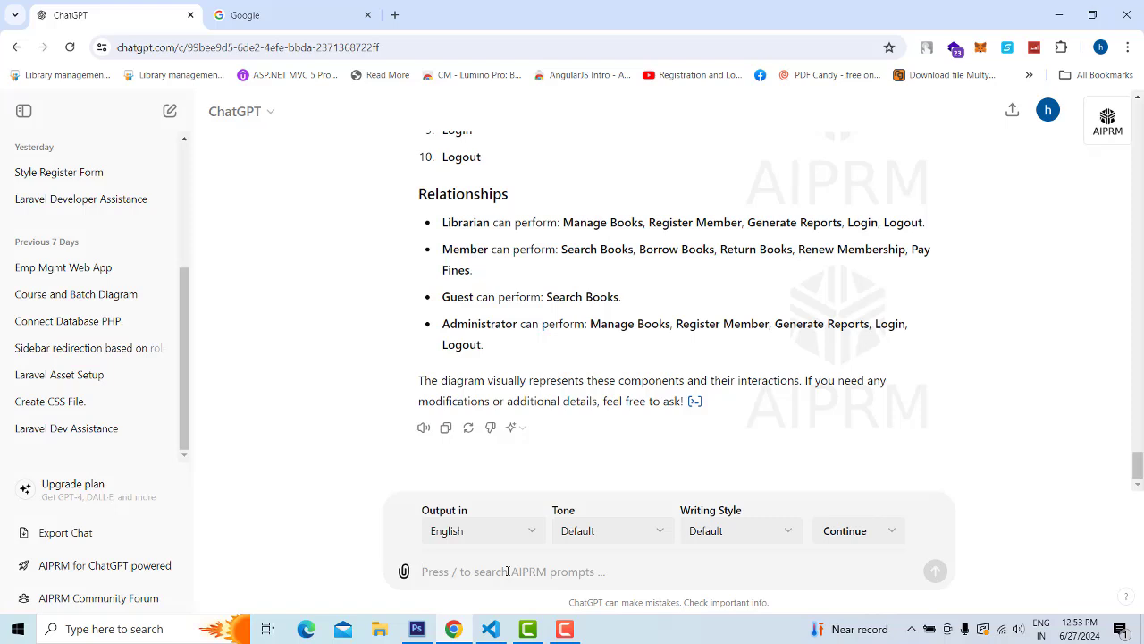
{"action": "type", "text": "generate"}
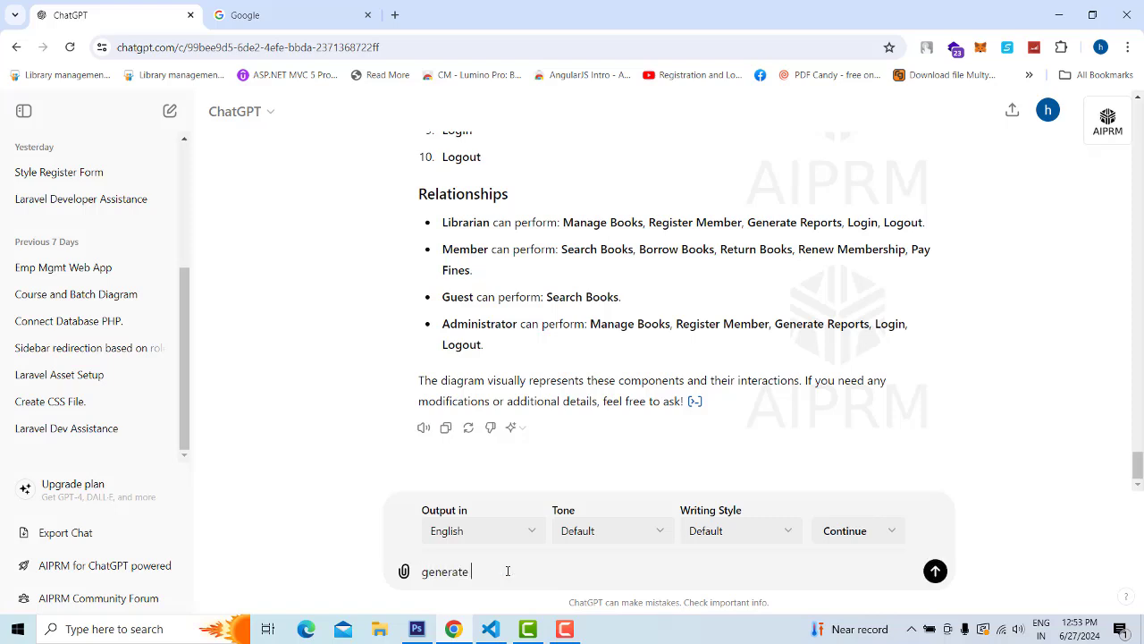
{"action": "type", "text": " a Class Diagram"}
{"action": "key", "text": "Return"}
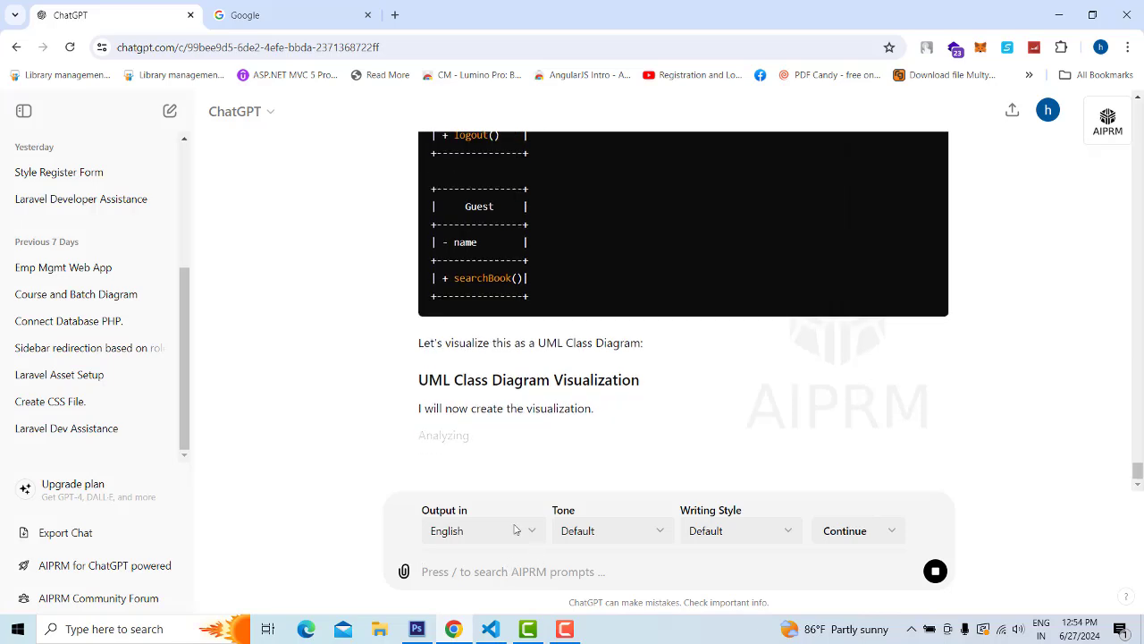
Look through the textual class diagram, checking the attributes and methods of each class from Library to Guest.
{"action": "scroll", "coordinate": [684, 253], "scroll_direction": "up", "scroll_amount": 10}
{"action": "scroll", "coordinate": [1015, 284], "scroll_direction": "down", "scroll_amount": 4}
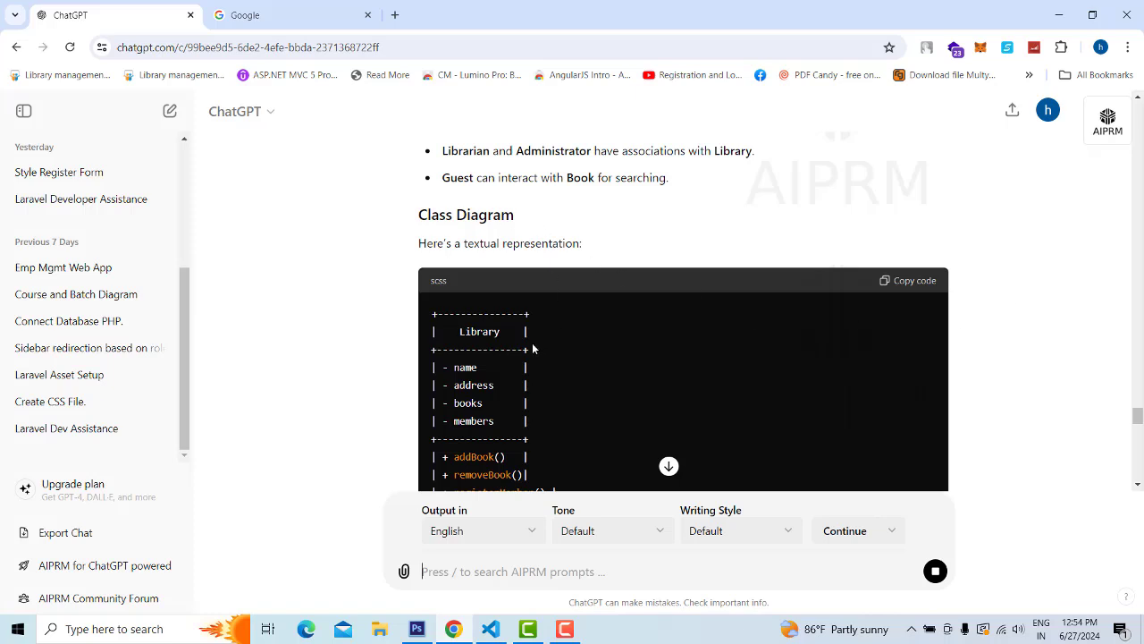
{"action": "scroll", "coordinate": [534, 349], "scroll_direction": "down", "scroll_amount": 2}
{"action": "scroll", "coordinate": [475, 362], "scroll_direction": "up", "scroll_amount": 2}
{"action": "scroll", "coordinate": [451, 231], "scroll_direction": "down", "scroll_amount": 2}
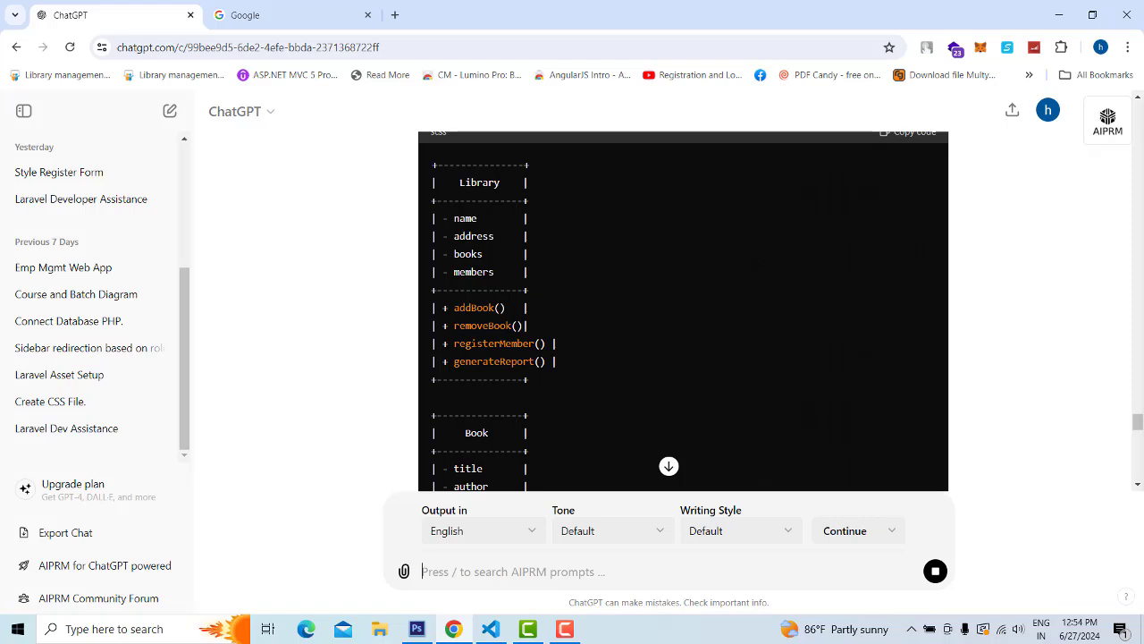
{"action": "left_click_drag", "start_coordinate": [434, 304], "coordinate": [612, 363]}
{"action": "scroll", "coordinate": [613, 365], "scroll_direction": "down", "scroll_amount": 3}
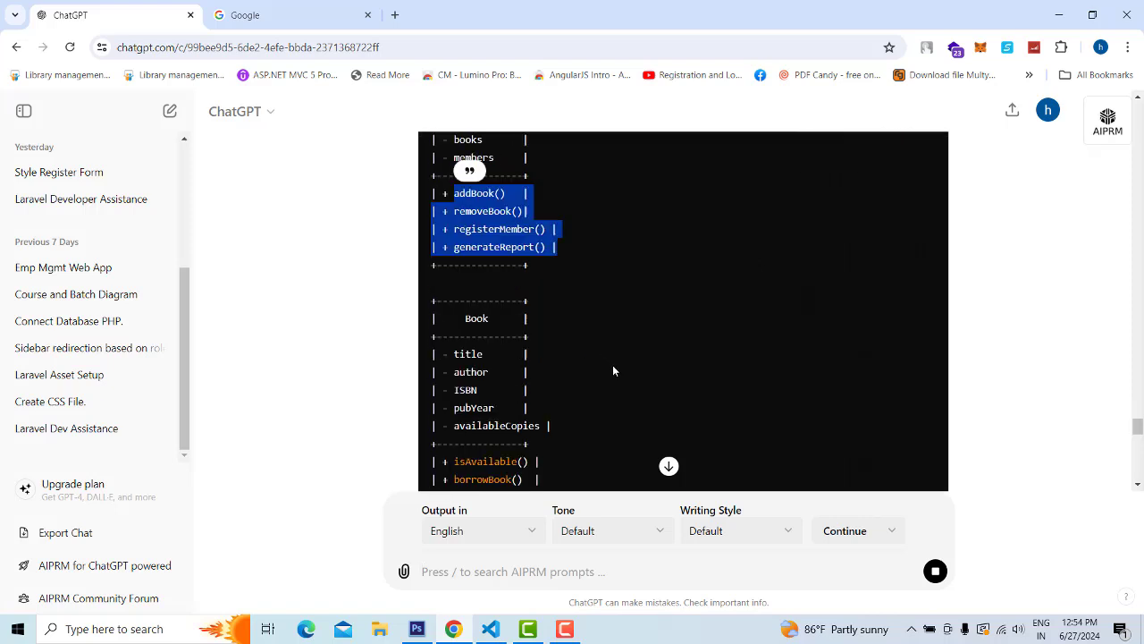
{"action": "left_click_drag", "start_coordinate": [453, 281], "coordinate": [523, 281]}
{"action": "left_click_drag", "start_coordinate": [453, 299], "coordinate": [545, 318]}
{"action": "scroll", "coordinate": [480, 286], "scroll_direction": "down", "scroll_amount": 1}
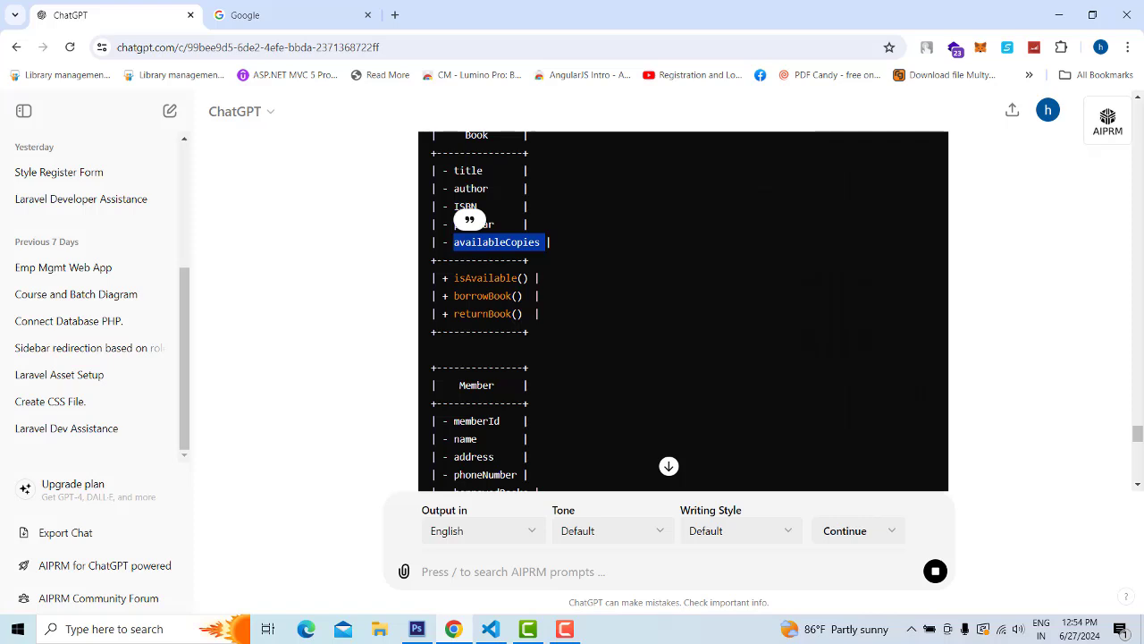
{"action": "scroll", "coordinate": [656, 304], "scroll_direction": "down", "scroll_amount": 3}
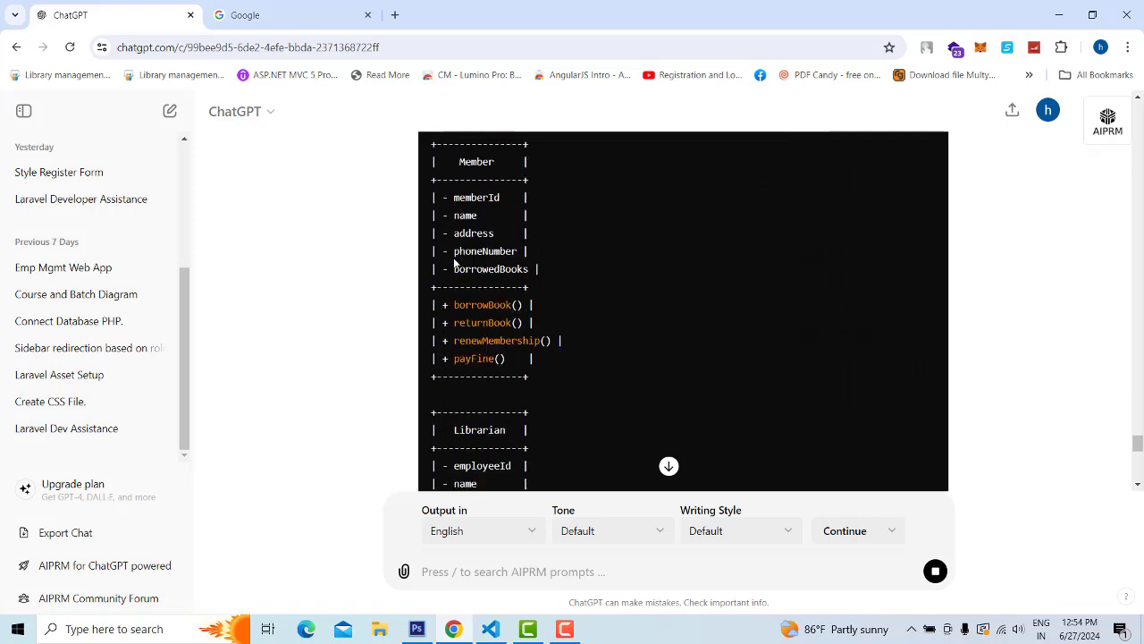
{"action": "scroll", "coordinate": [610, 355], "scroll_direction": "down", "scroll_amount": 3}
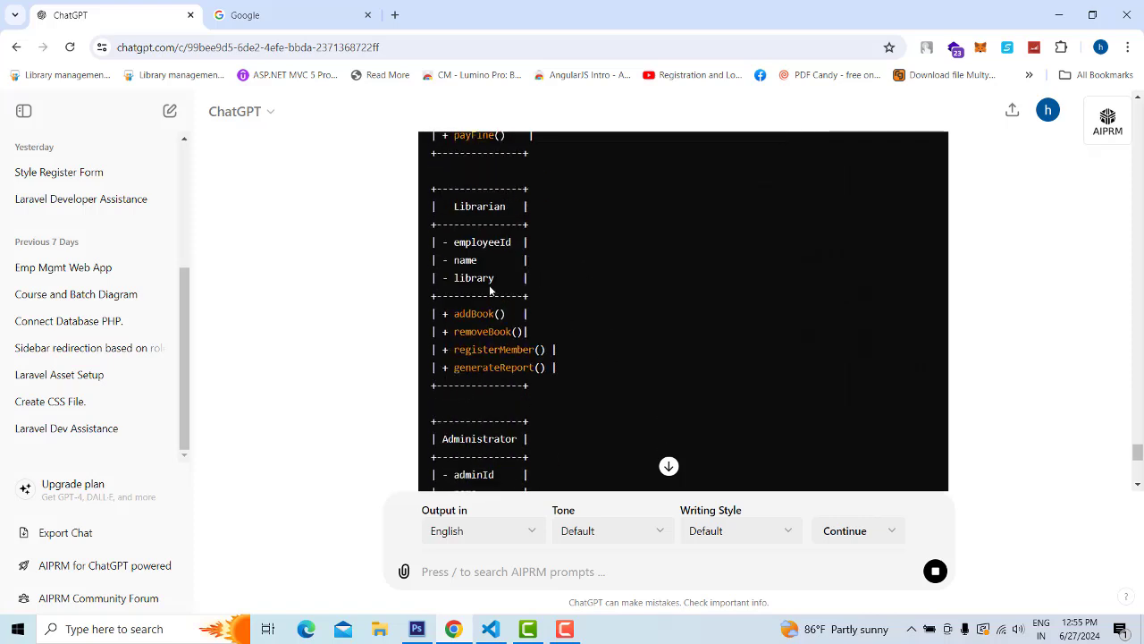
{"action": "scroll", "coordinate": [490, 290], "scroll_direction": "down", "scroll_amount": 2}
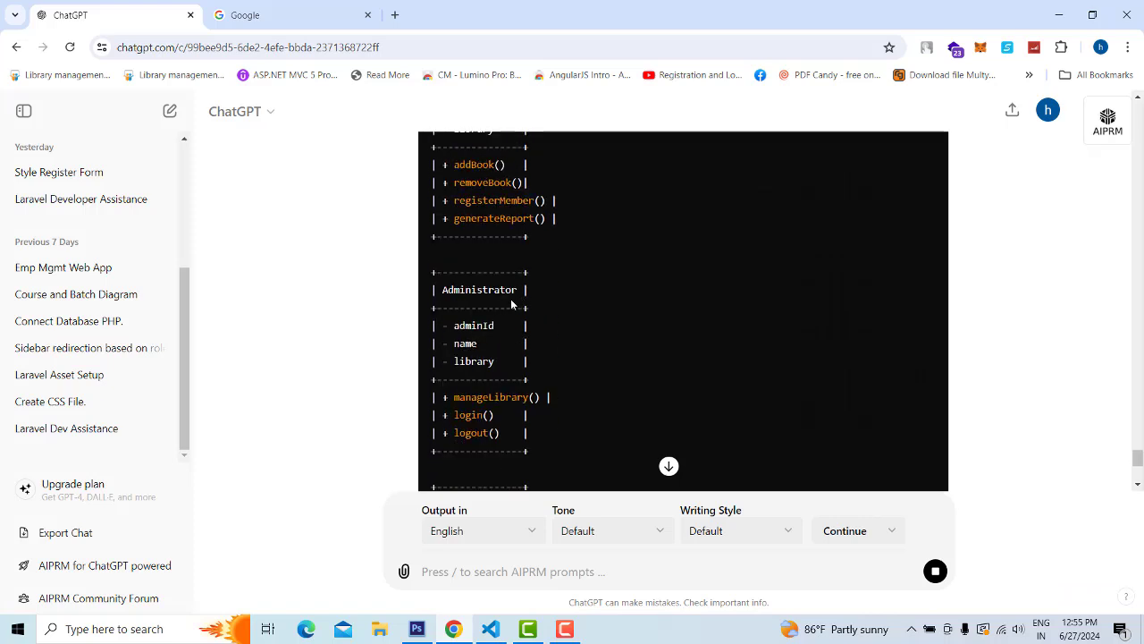
{"action": "scroll", "coordinate": [512, 305], "scroll_direction": "down", "scroll_amount": 3}
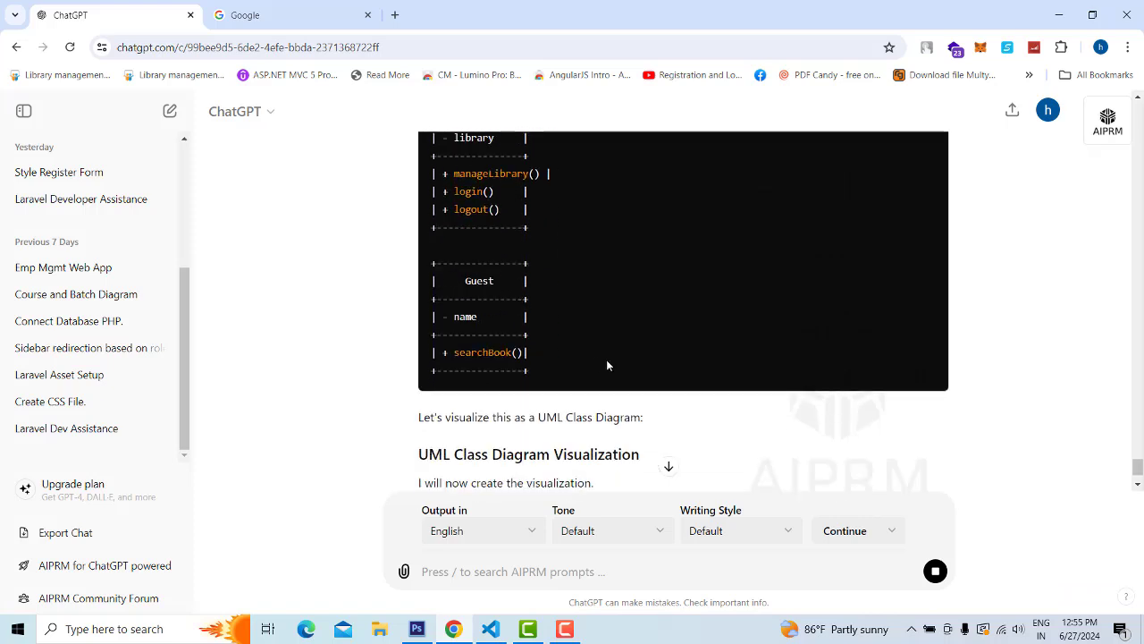
Review the attributes and methods listed for the Library, Book, Member and Librarian classes at the start of the Class Diagram reply.
{"action": "scroll", "coordinate": [606, 365], "scroll_direction": "up", "scroll_amount": 8}
{"action": "scroll", "coordinate": [608, 362], "scroll_direction": "up", "scroll_amount": 5}
{"action": "scroll", "coordinate": [762, 353], "scroll_direction": "up", "scroll_amount": 8}
{"action": "scroll", "coordinate": [766, 352], "scroll_direction": "up", "scroll_amount": 10}
{"action": "scroll", "coordinate": [765, 353], "scroll_direction": "up", "scroll_amount": 8}
{"action": "left_click", "coordinate": [476, 325]}
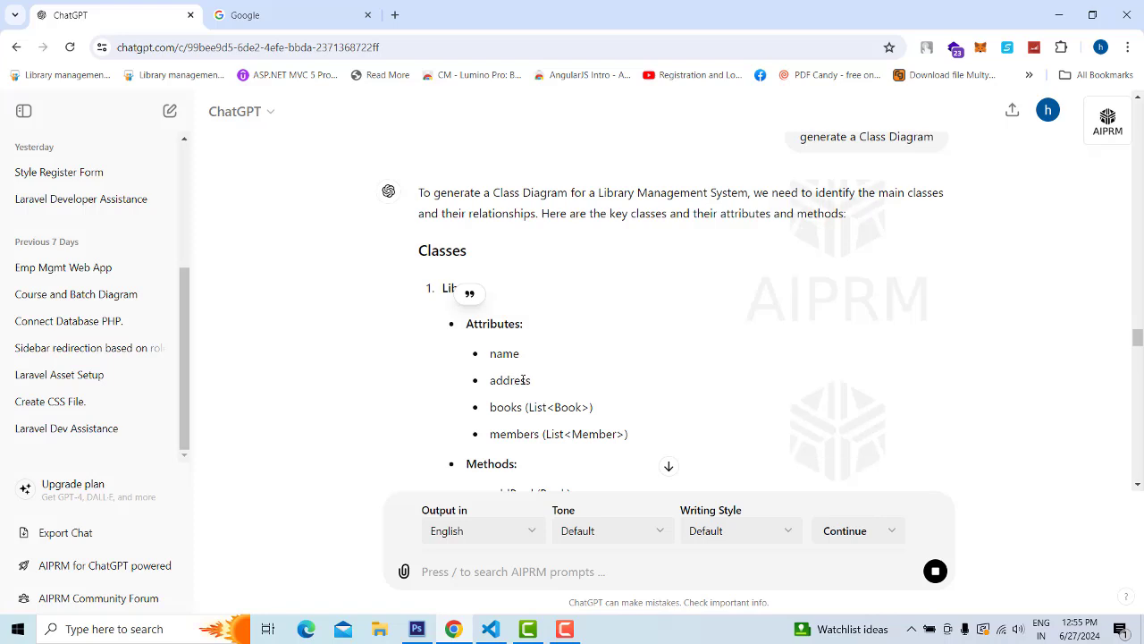
{"action": "scroll", "coordinate": [600, 264], "scroll_direction": "down", "scroll_amount": 1}
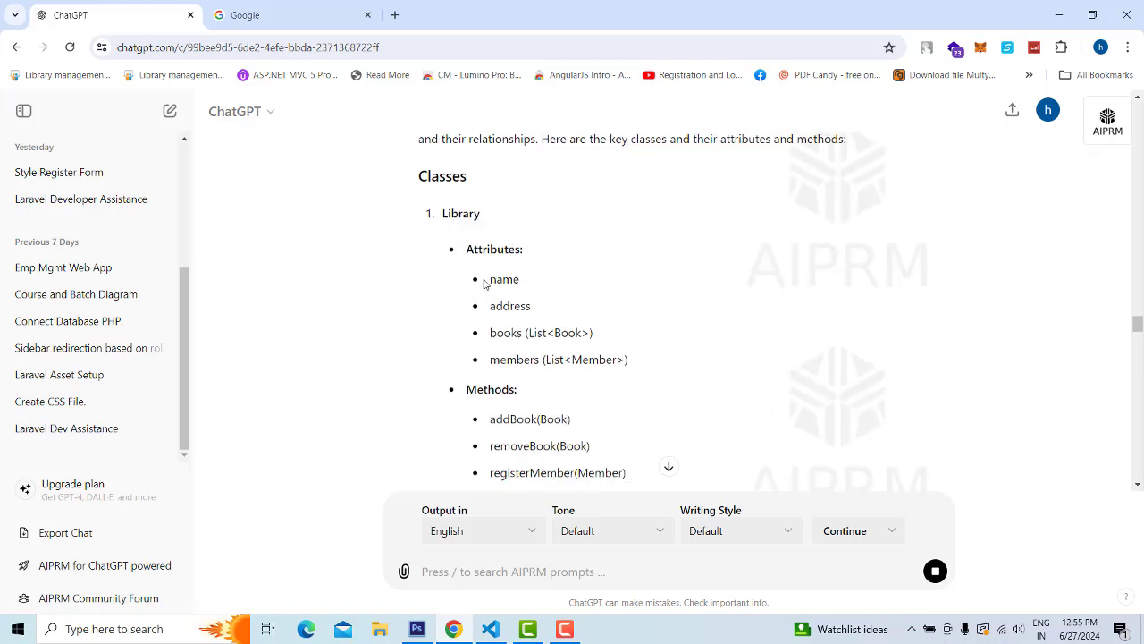
{"action": "left_click_drag", "start_coordinate": [490, 333], "coordinate": [593, 333]}
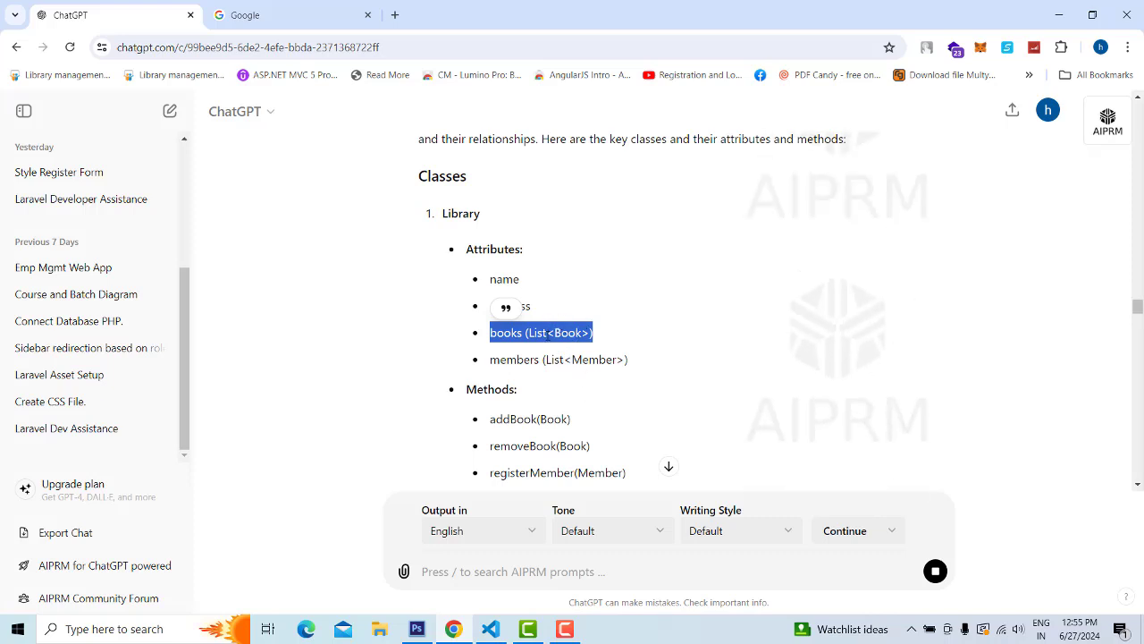
{"action": "scroll", "coordinate": [593, 299], "scroll_direction": "down", "scroll_amount": 2}
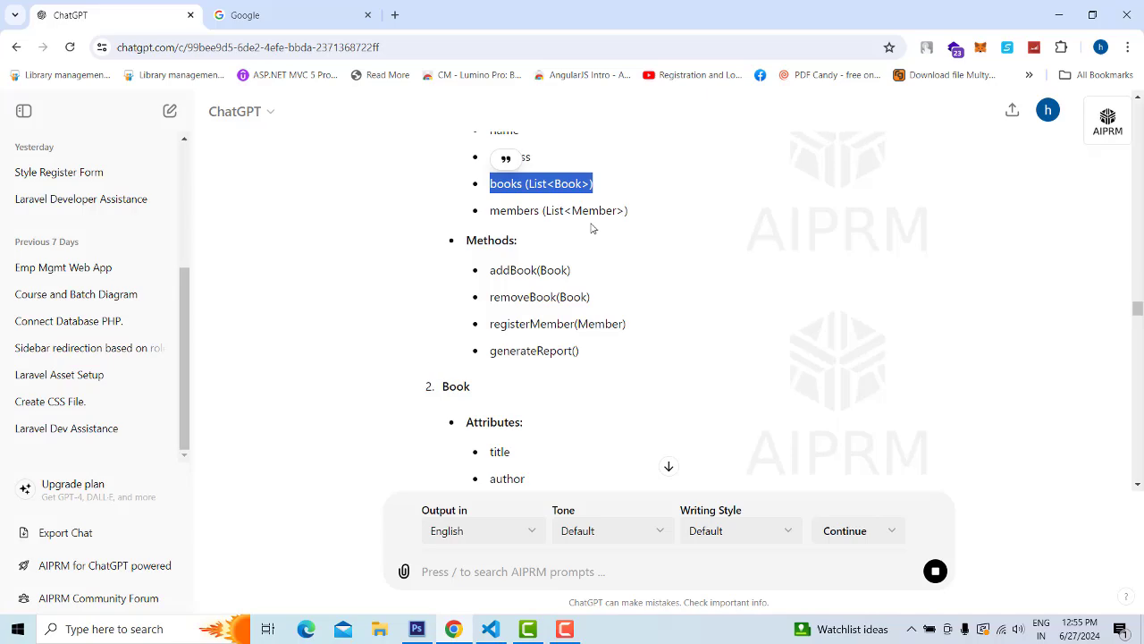
{"action": "scroll", "coordinate": [602, 352], "scroll_direction": "down", "scroll_amount": 6}
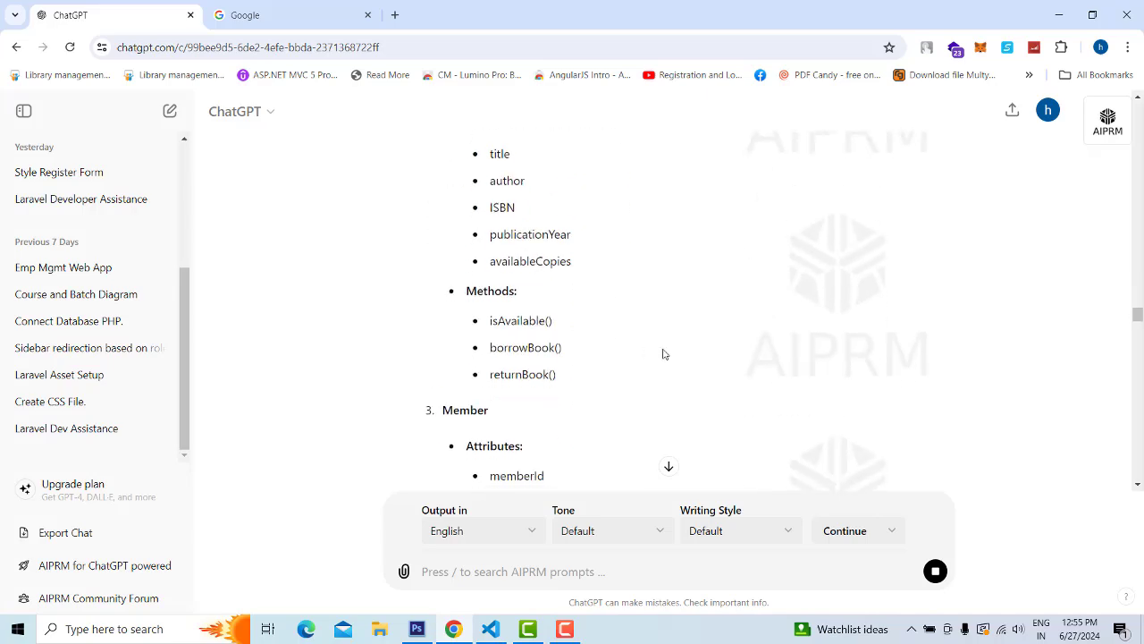
{"action": "scroll", "coordinate": [657, 349], "scroll_direction": "down", "scroll_amount": 3}
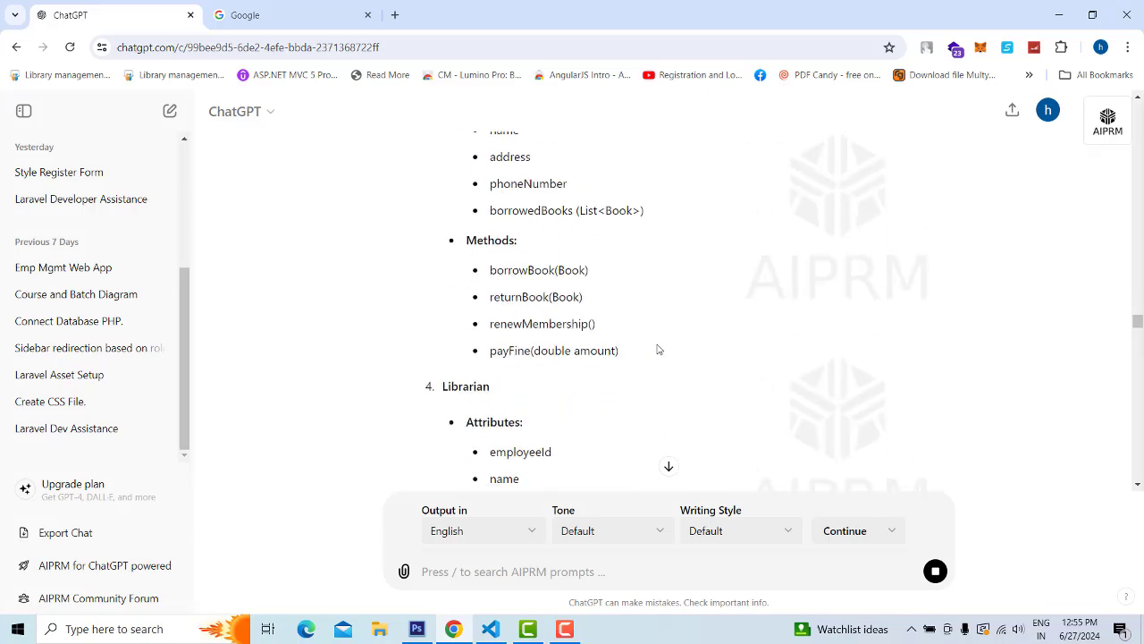
{"action": "scroll", "coordinate": [670, 350], "scroll_direction": "down", "scroll_amount": 4}
Examine the UML Class Diagram Visualization image, checking its class boxes and the connecting lines between them.
{"action": "scroll", "coordinate": [676, 351], "scroll_direction": "down", "scroll_amount": 15}
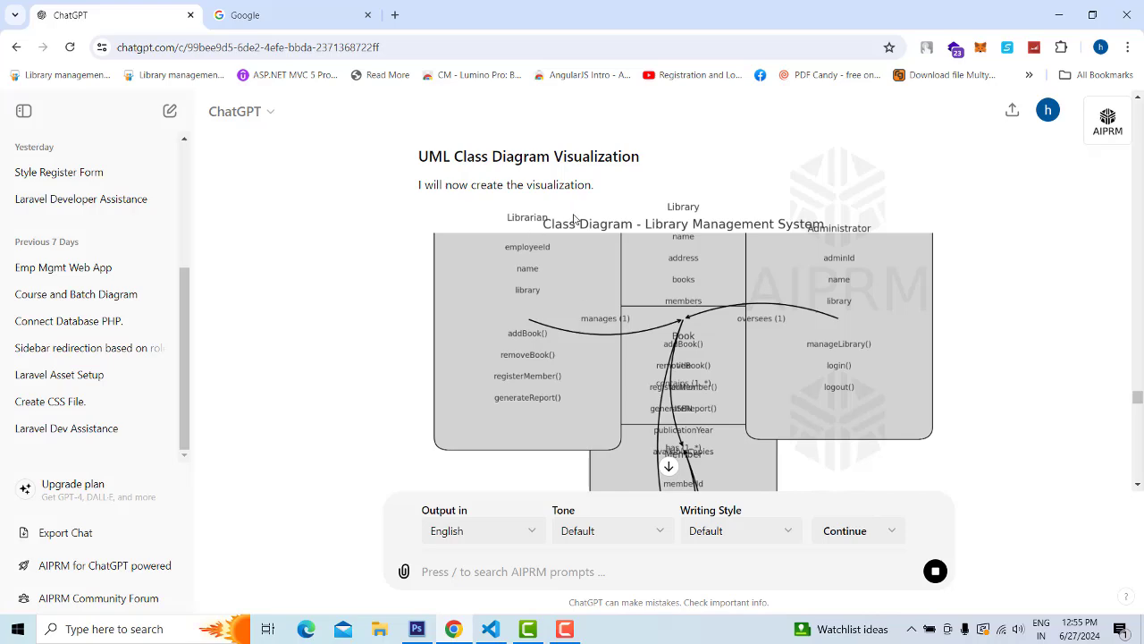
{"action": "scroll", "coordinate": [707, 342], "scroll_direction": "down", "scroll_amount": 2}
{"action": "scroll", "coordinate": [707, 342], "scroll_direction": "down", "scroll_amount": 3}
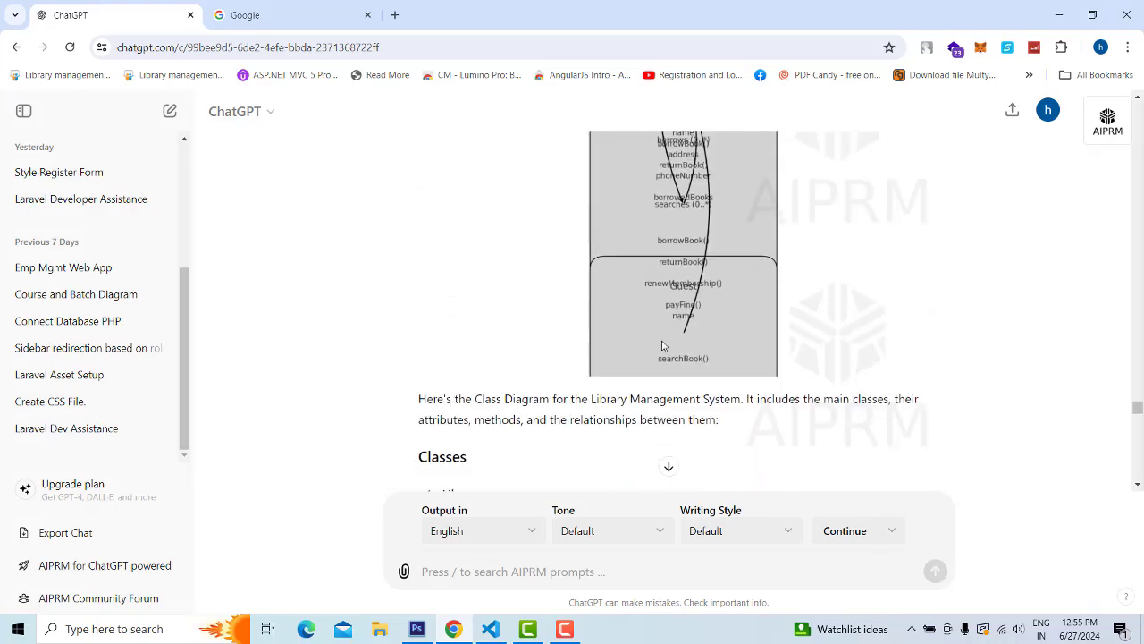
{"action": "scroll", "coordinate": [670, 265], "scroll_direction": "down", "scroll_amount": 3}
{"action": "scroll", "coordinate": [661, 277], "scroll_direction": "up", "scroll_amount": 7}
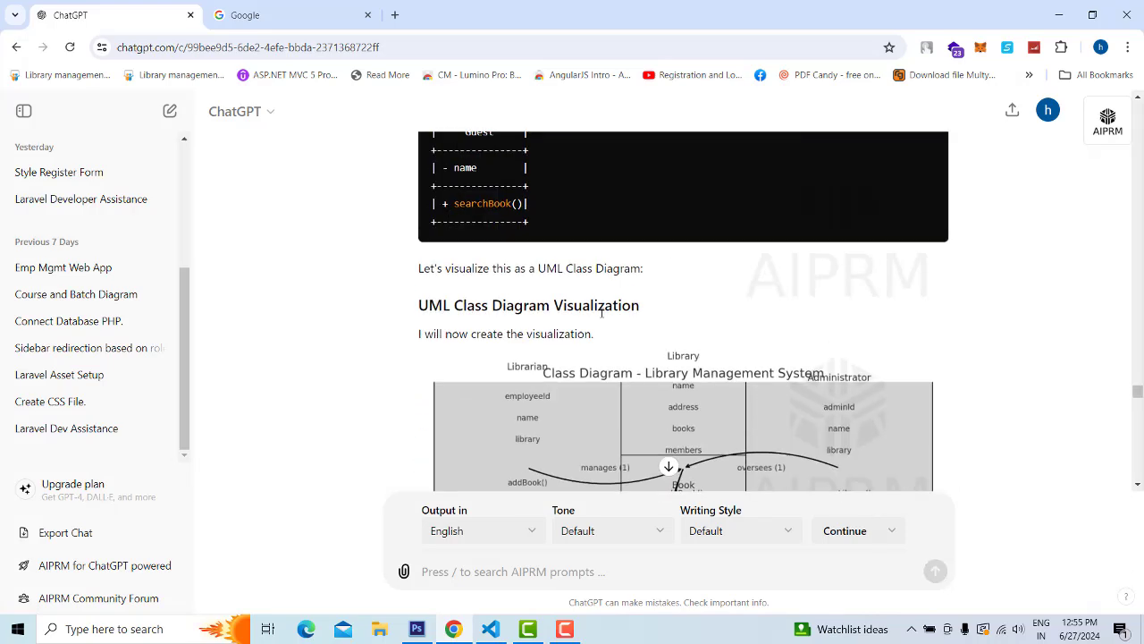
{"action": "scroll", "coordinate": [622, 284], "scroll_direction": "down", "scroll_amount": 3}
{"action": "scroll", "coordinate": [621, 284], "scroll_direction": "up", "scroll_amount": 2}
{"action": "scroll", "coordinate": [626, 268], "scroll_direction": "down", "scroll_amount": 3}
{"action": "scroll", "coordinate": [620, 231], "scroll_direction": "up", "scroll_amount": 2}
{"action": "scroll", "coordinate": [608, 268], "scroll_direction": "up", "scroll_amount": 2}
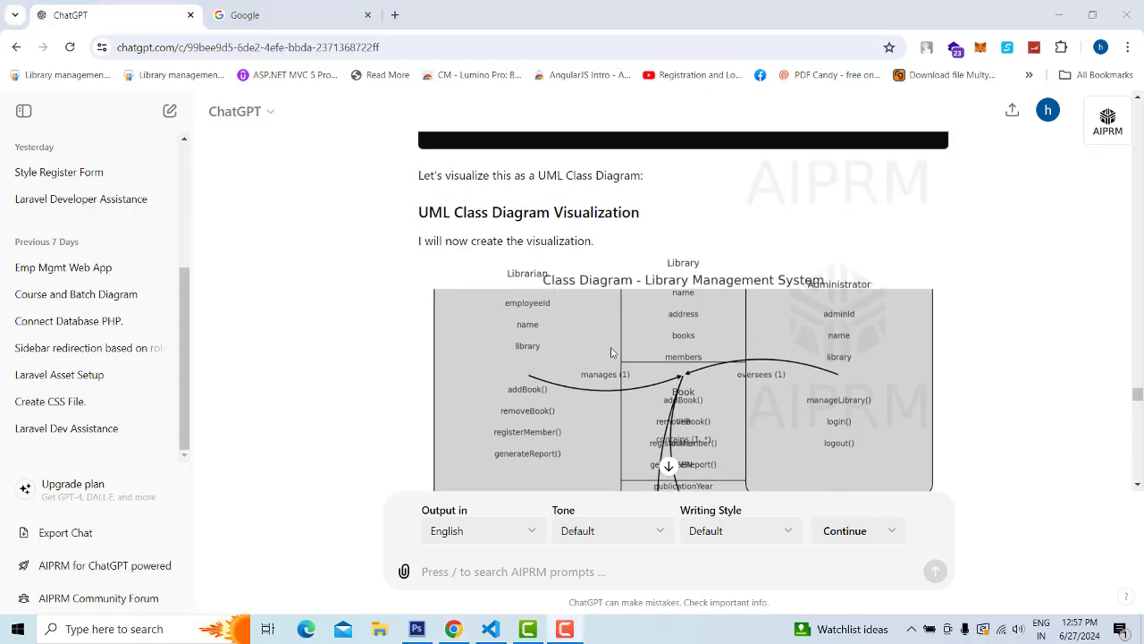
Compare the textual class diagram with the class list written below the diagram image.
{"action": "scroll", "coordinate": [613, 351], "scroll_direction": "up", "scroll_amount": 12}
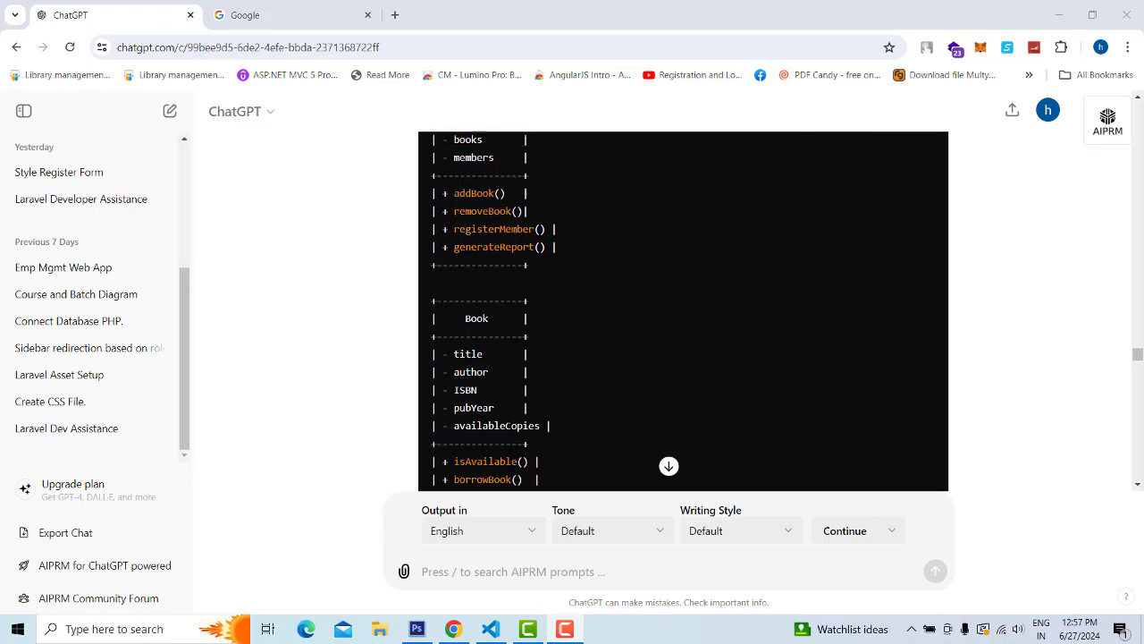
{"action": "scroll", "coordinate": [465, 343], "scroll_direction": "up", "scroll_amount": 2}
{"action": "scroll", "coordinate": [643, 351], "scroll_direction": "down", "scroll_amount": 20}
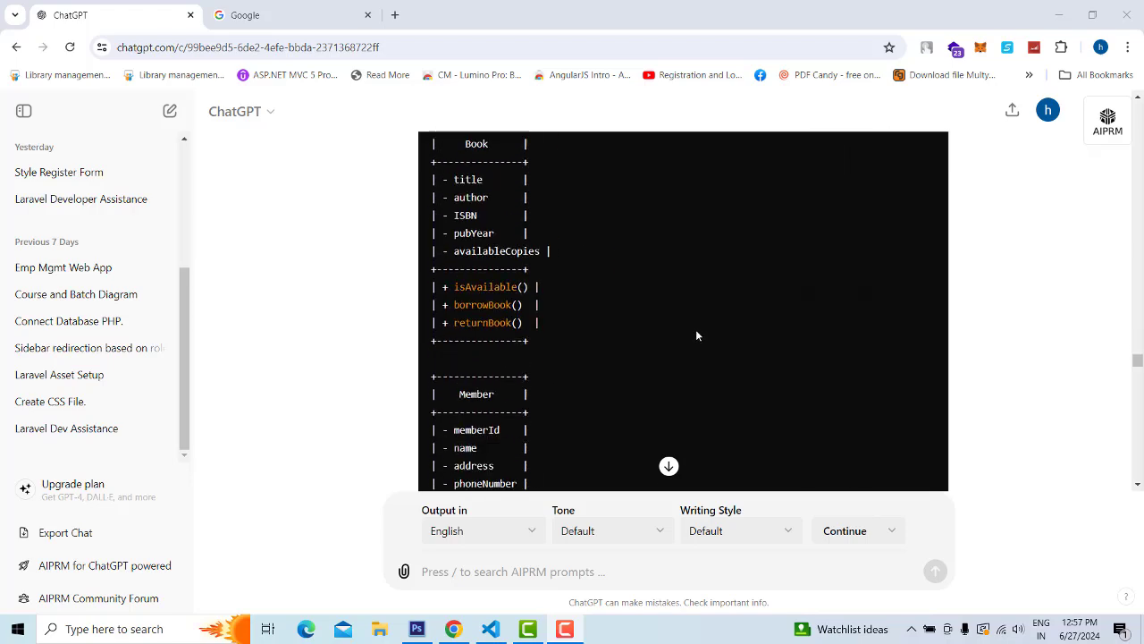
{"action": "scroll", "coordinate": [707, 326], "scroll_direction": "down", "scroll_amount": 6}
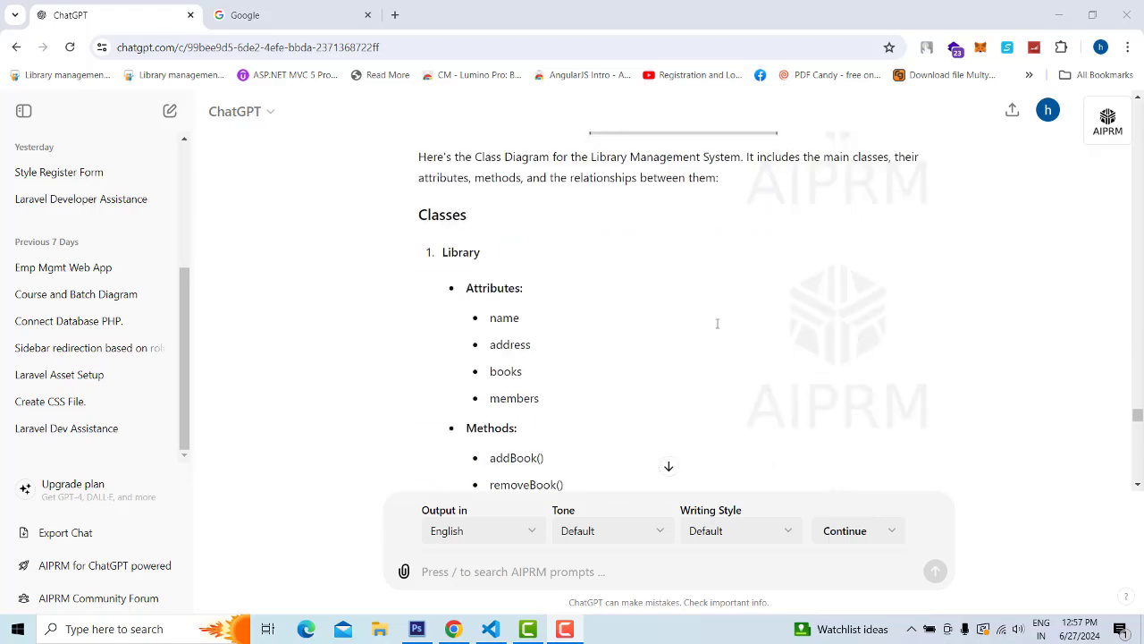
{"action": "scroll", "coordinate": [717, 324], "scroll_direction": "down", "scroll_amount": 1}
{"action": "scroll", "coordinate": [765, 296], "scroll_direction": "up", "scroll_amount": 20}
{"action": "scroll", "coordinate": [767, 301], "scroll_direction": "up", "scroll_amount": 9}
{"action": "scroll", "coordinate": [769, 304], "scroll_direction": "down", "scroll_amount": 8}
{"action": "scroll", "coordinate": [771, 307], "scroll_direction": "down", "scroll_amount": 3}
{"action": "scroll", "coordinate": [968, 384], "scroll_direction": "down", "scroll_amount": 15}
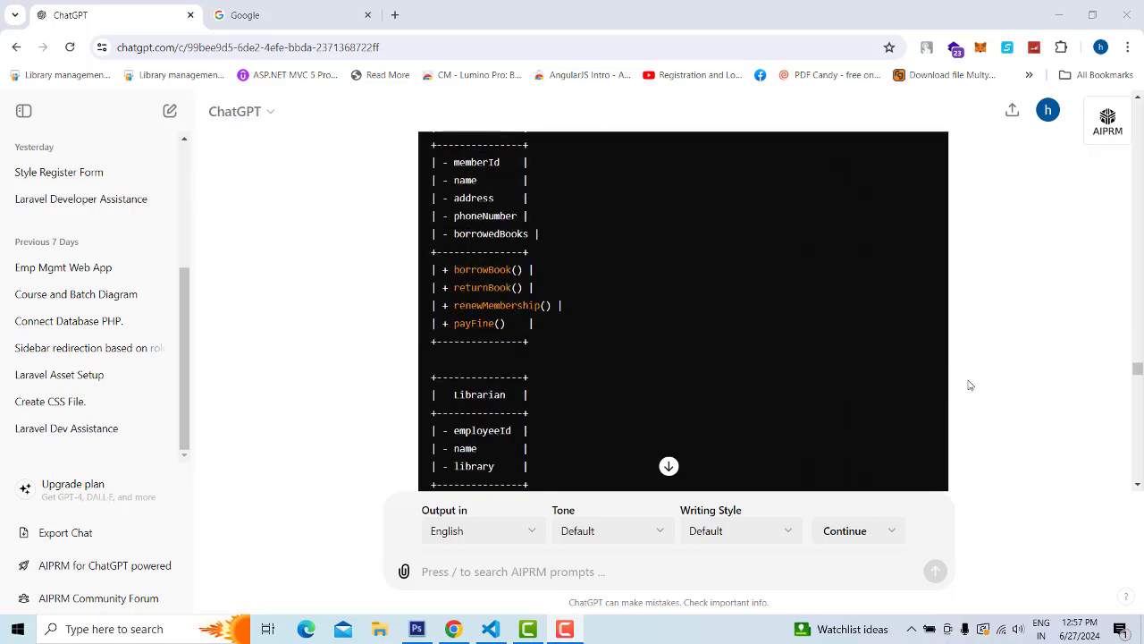
Send a follow-up message beginning "i need you to generate the relations" to request the class diagram's relationships.
{"action": "scroll", "coordinate": [950, 414], "scroll_direction": "down", "scroll_amount": 10}
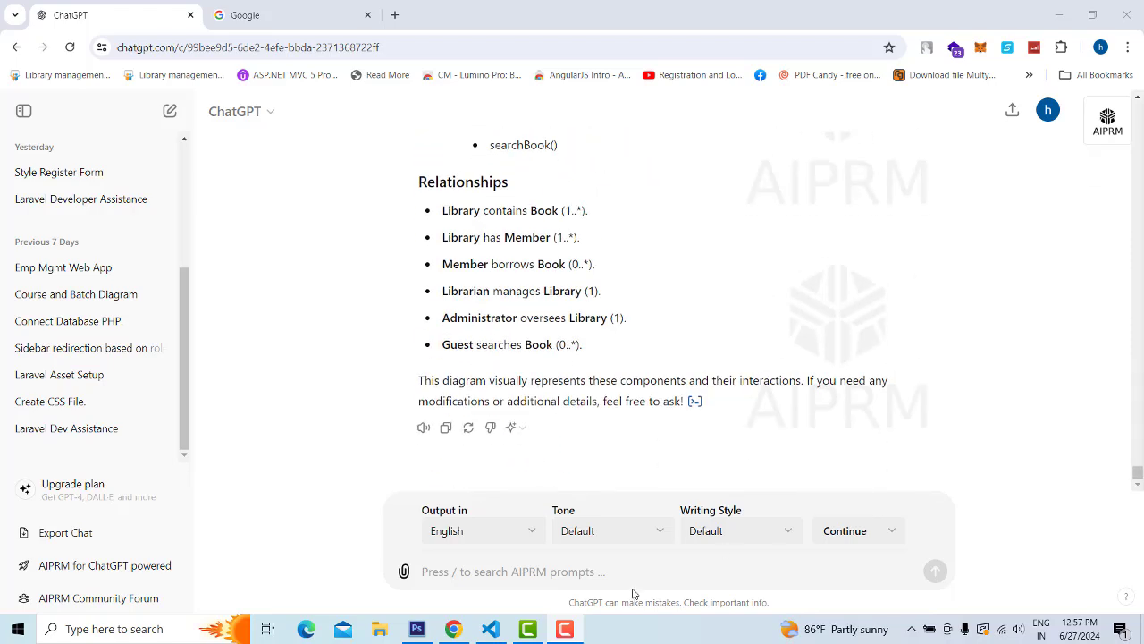
{"action": "type", "text": "i"}
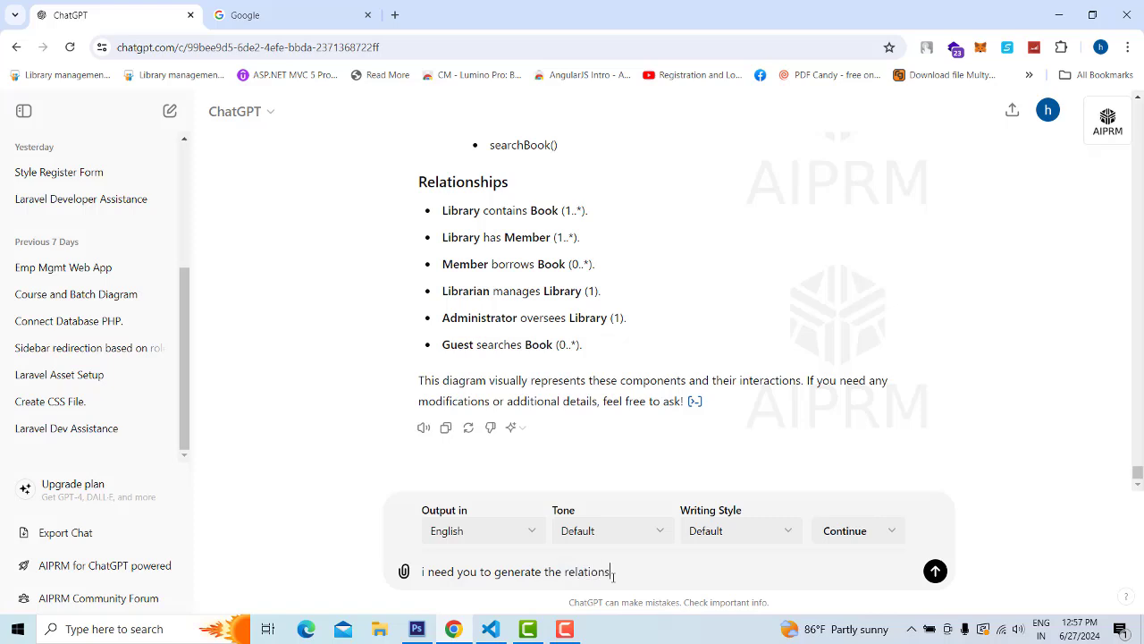
{"action": "key", "text": "Return"}
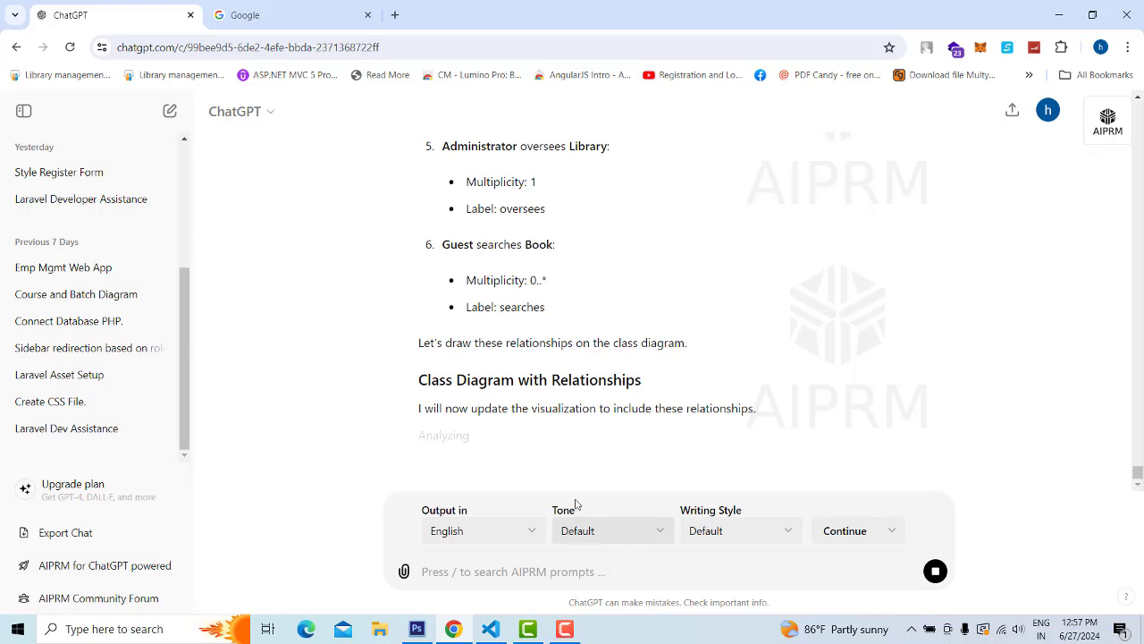
Review the first relationships in the new reply, Library contains Book and Library has Member, including their multiplicities and labels.
{"action": "scroll", "coordinate": [617, 370], "scroll_direction": "up", "scroll_amount": 4}
{"action": "scroll", "coordinate": [627, 368], "scroll_direction": "up", "scroll_amount": 2}
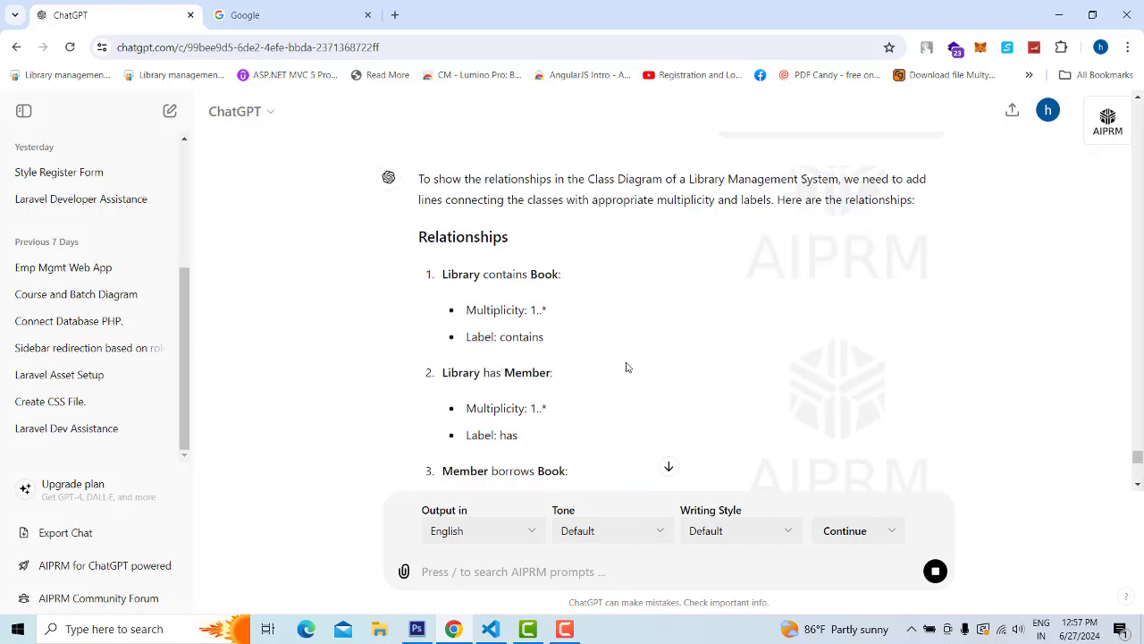
{"action": "double_click", "coordinate": [533, 309]}
{"action": "double_click", "coordinate": [543, 274]}
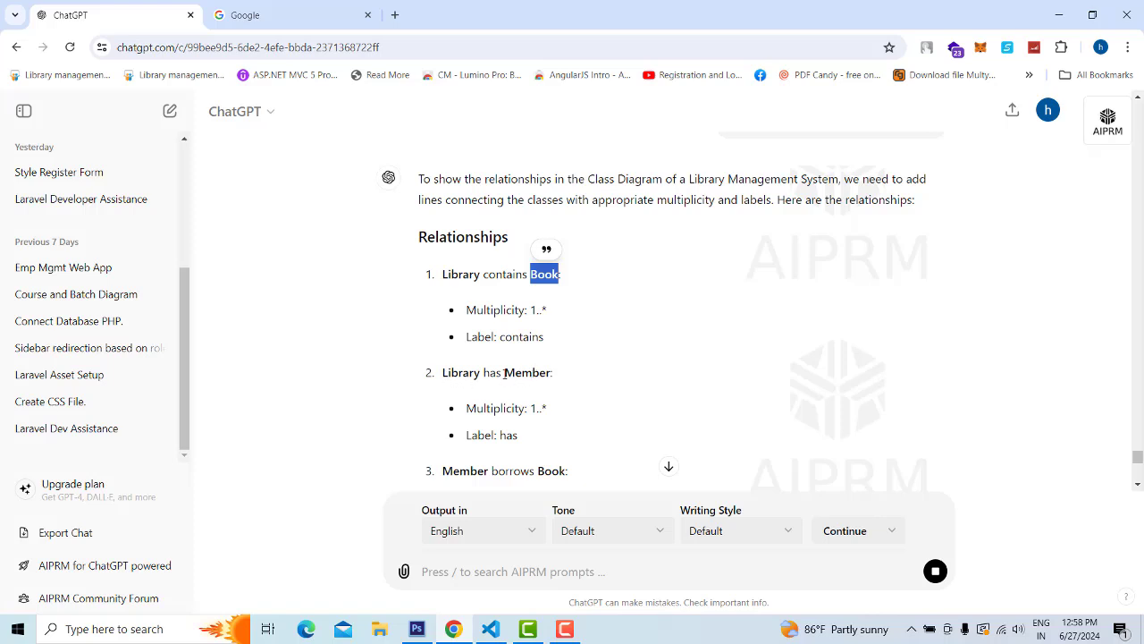
{"action": "scroll", "coordinate": [532, 375], "scroll_direction": "down", "scroll_amount": 1}
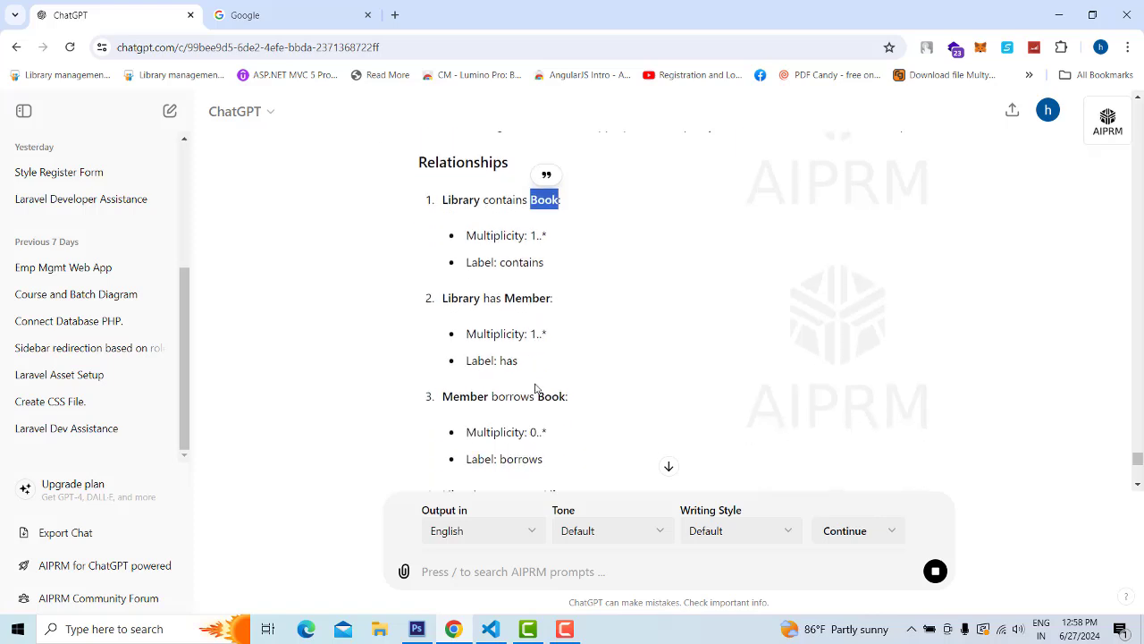
{"action": "double_click", "coordinate": [462, 299]}
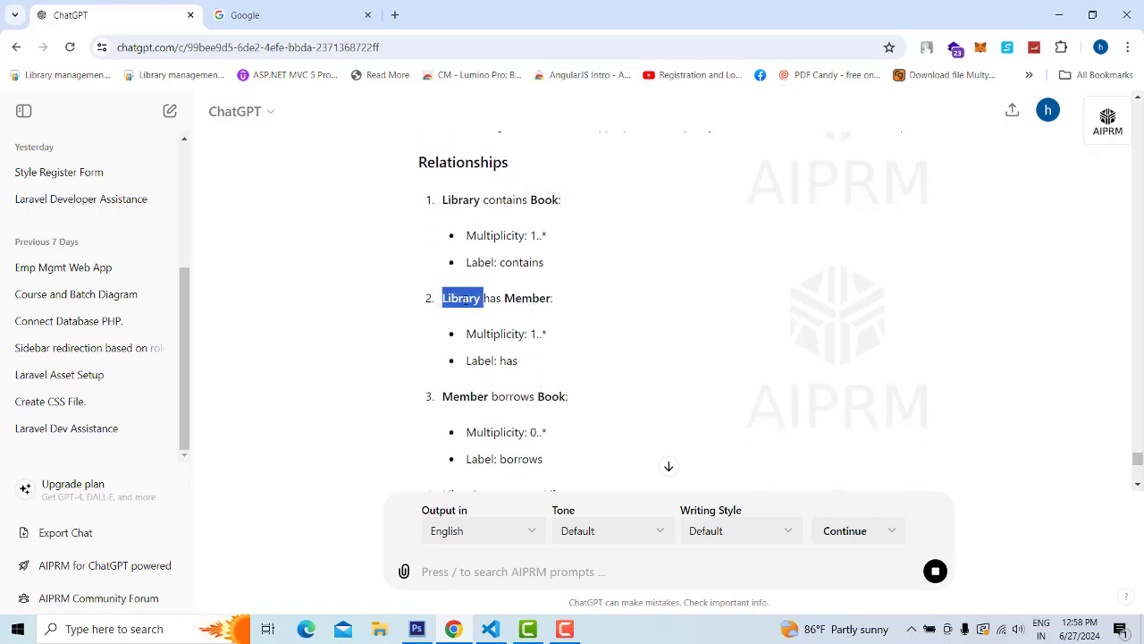
{"action": "left_click", "coordinate": [535, 334]}
{"action": "double_click", "coordinate": [473, 309]}
{"action": "left_click", "coordinate": [564, 315]}
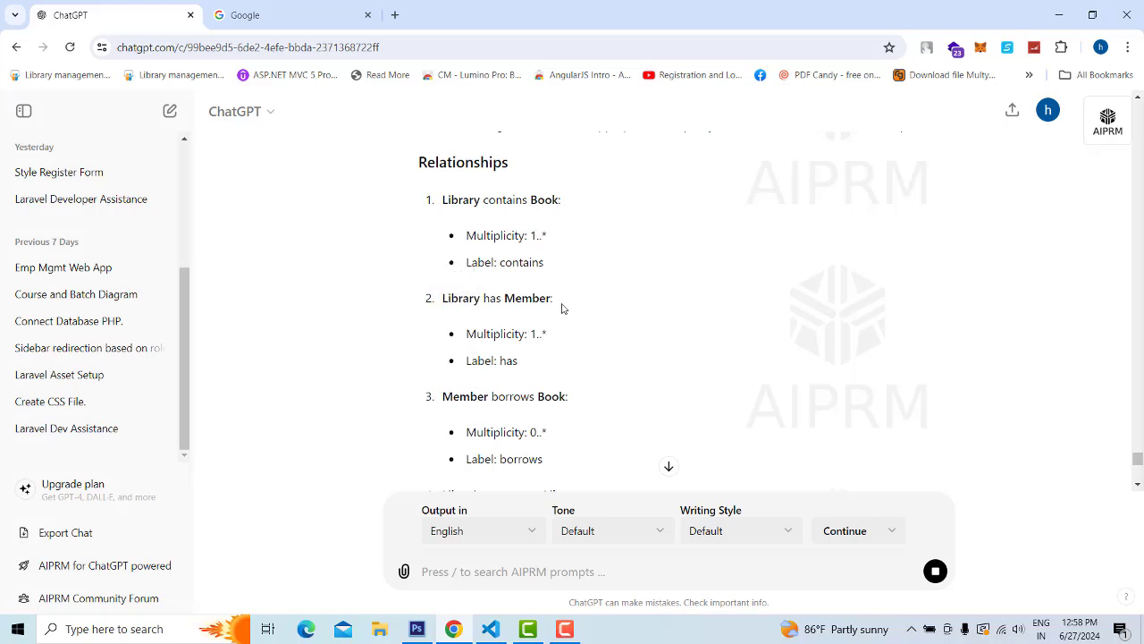
{"action": "double_click", "coordinate": [444, 199]}
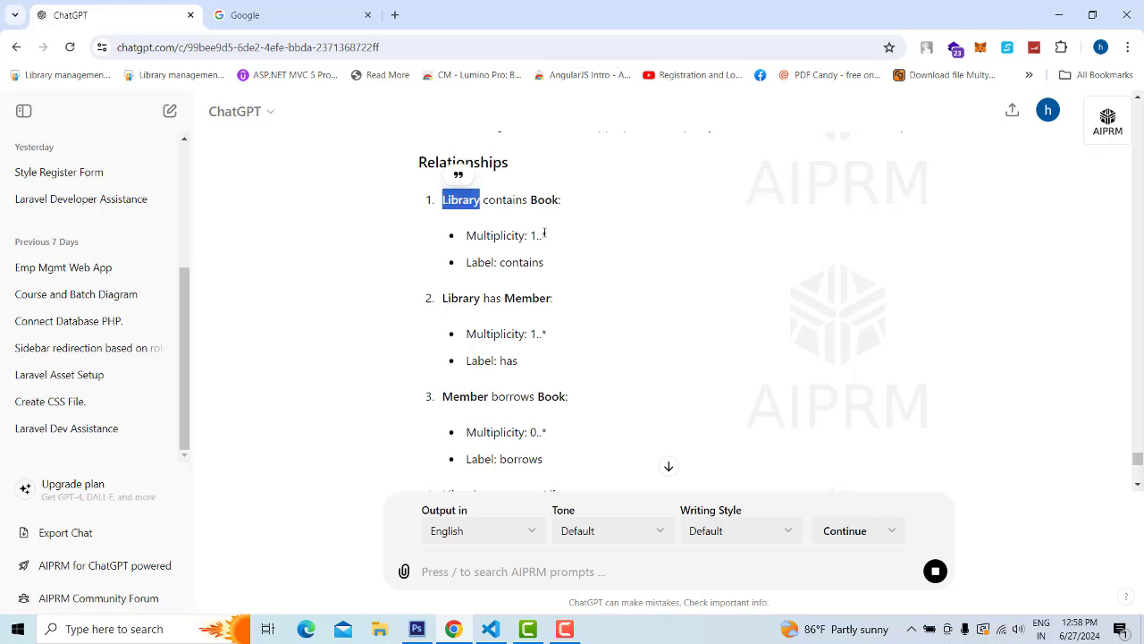
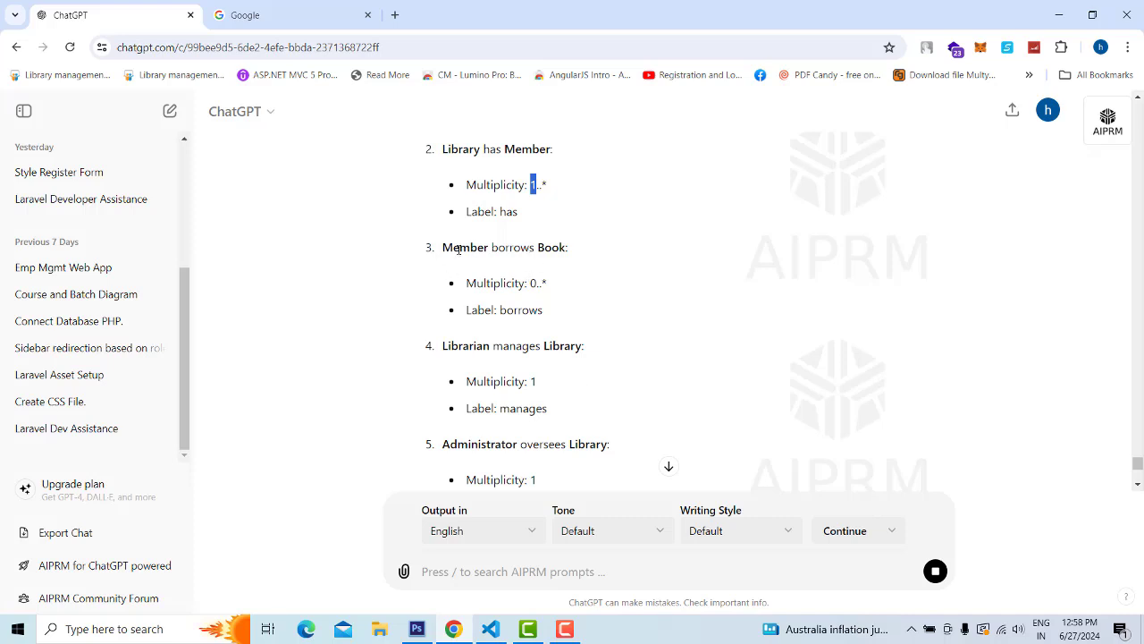
Examine the remaining relationships and multiplicities, from Member borrows Book and Librarian manages Library to Guest searches Book.
{"action": "double_click", "coordinate": [459, 250]}
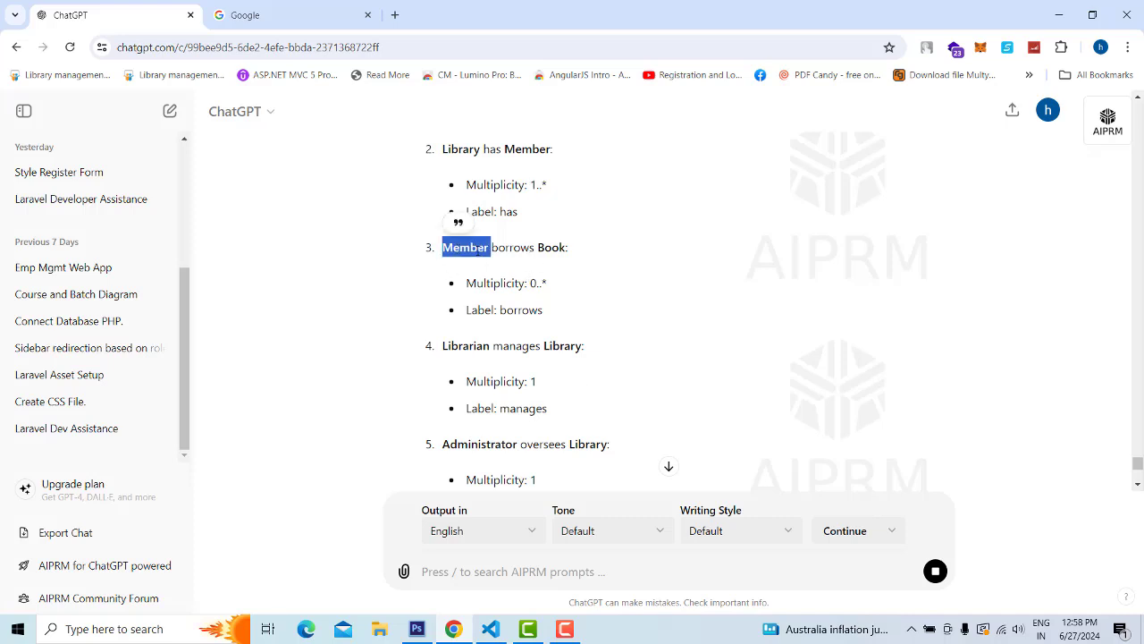
{"action": "double_click", "coordinate": [553, 248]}
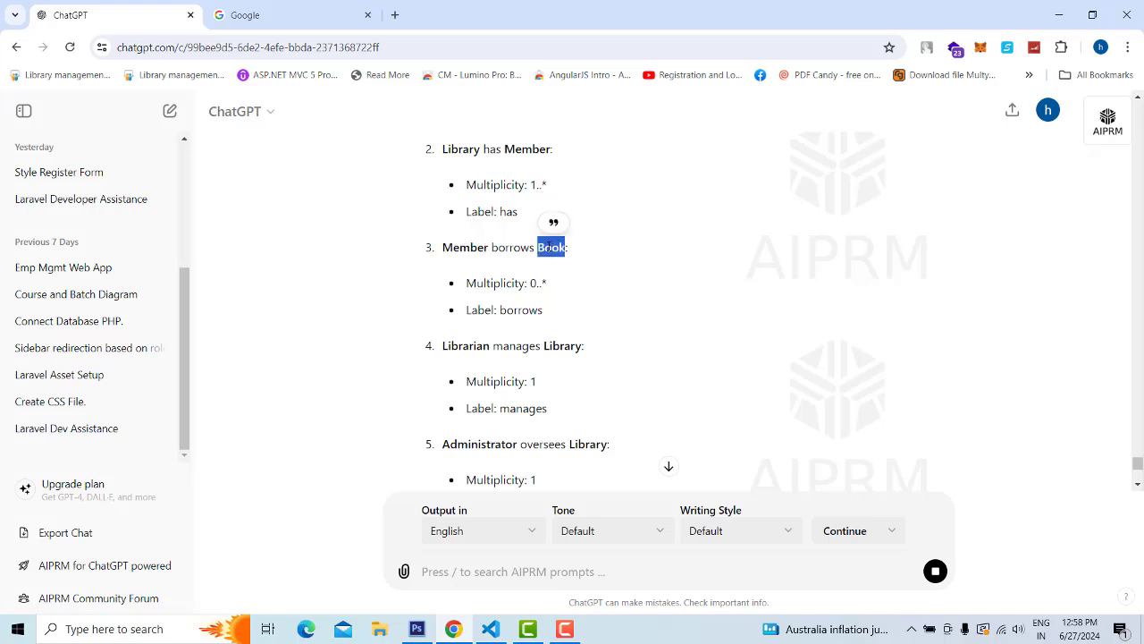
{"action": "double_click", "coordinate": [465, 248]}
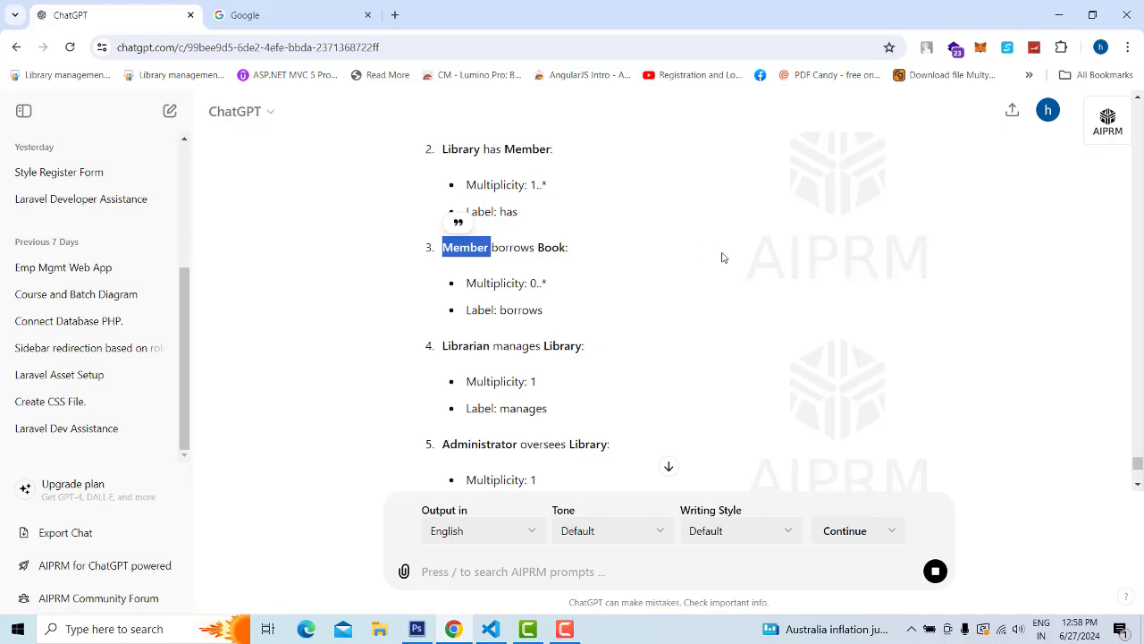
{"action": "scroll", "coordinate": [734, 286], "scroll_direction": "down", "scroll_amount": 2}
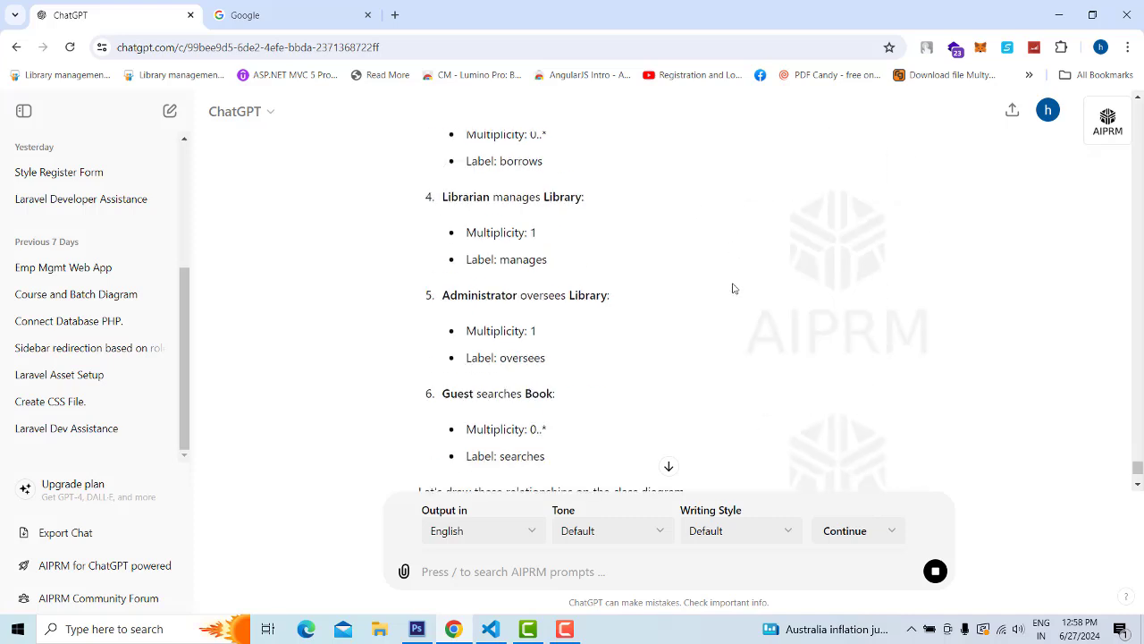
{"action": "left_click", "coordinate": [505, 225]}
{"action": "double_click", "coordinate": [471, 196]}
{"action": "double_click", "coordinate": [541, 234]}
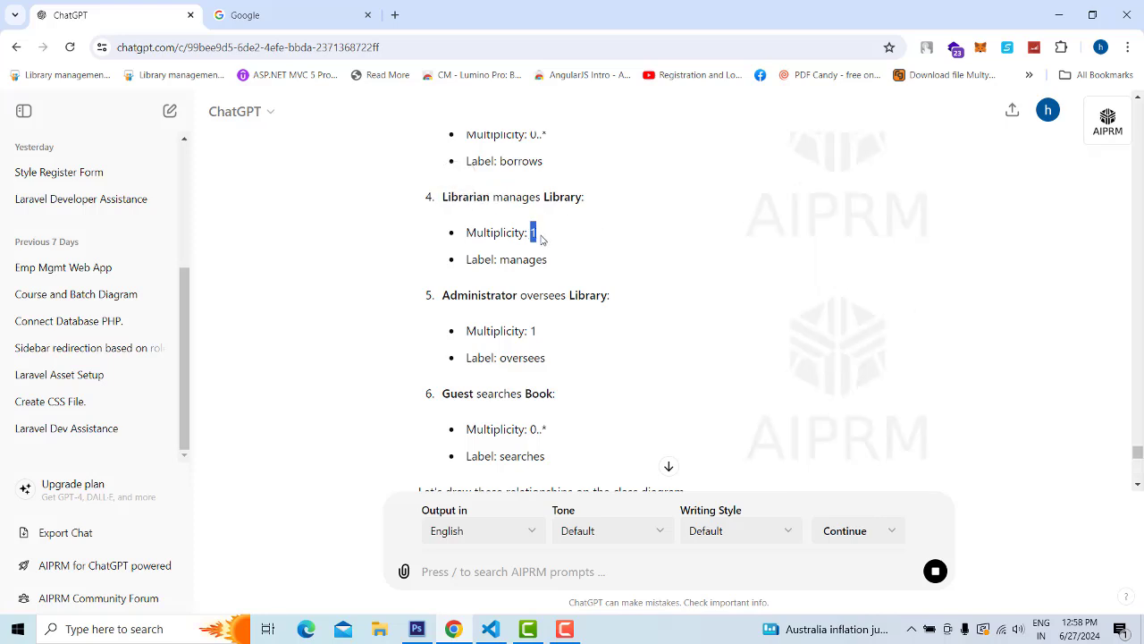
{"action": "double_click", "coordinate": [563, 197]}
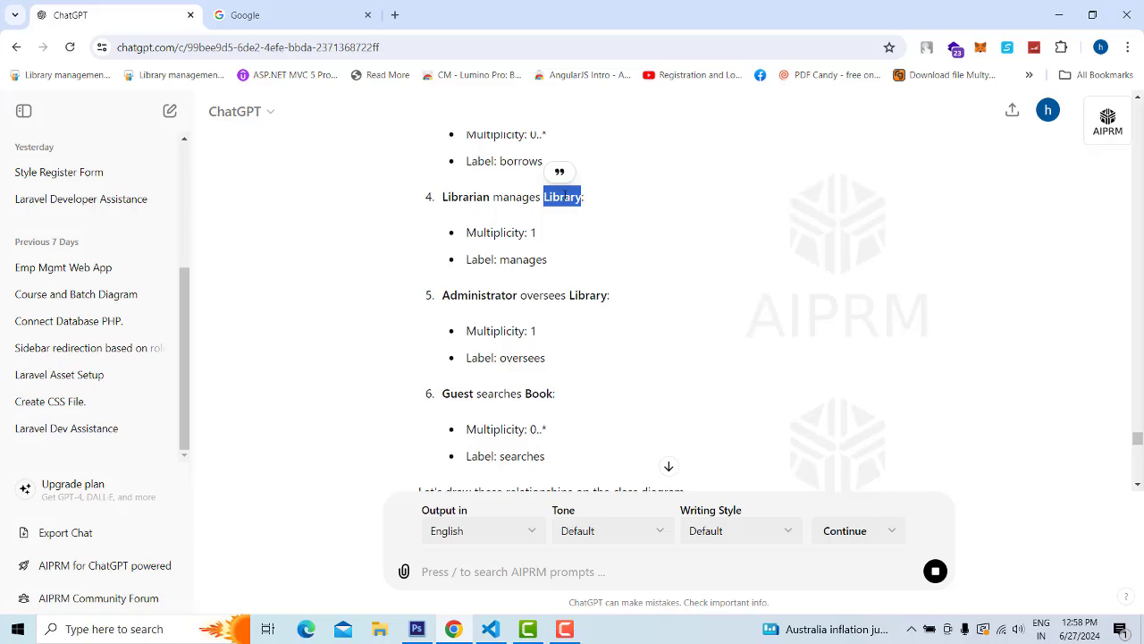
{"action": "scroll", "coordinate": [537, 206], "scroll_direction": "down", "scroll_amount": 3}
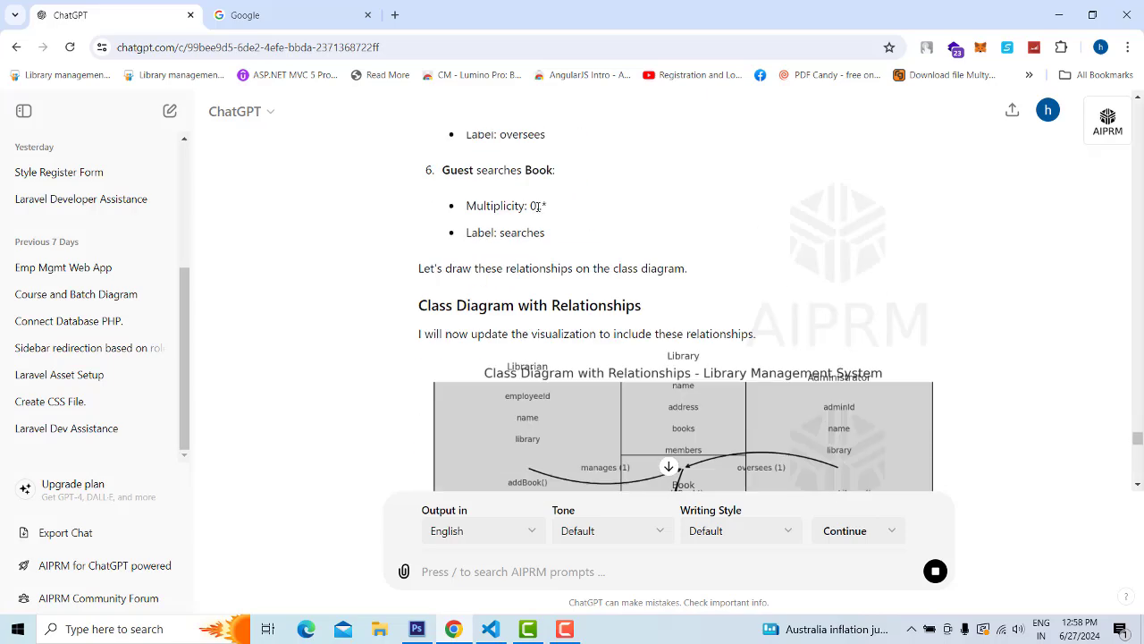
Look over the "Class Diagram with Relationships" image and the class and relationship lists below it.
{"action": "scroll", "coordinate": [626, 268], "scroll_direction": "down", "scroll_amount": 2}
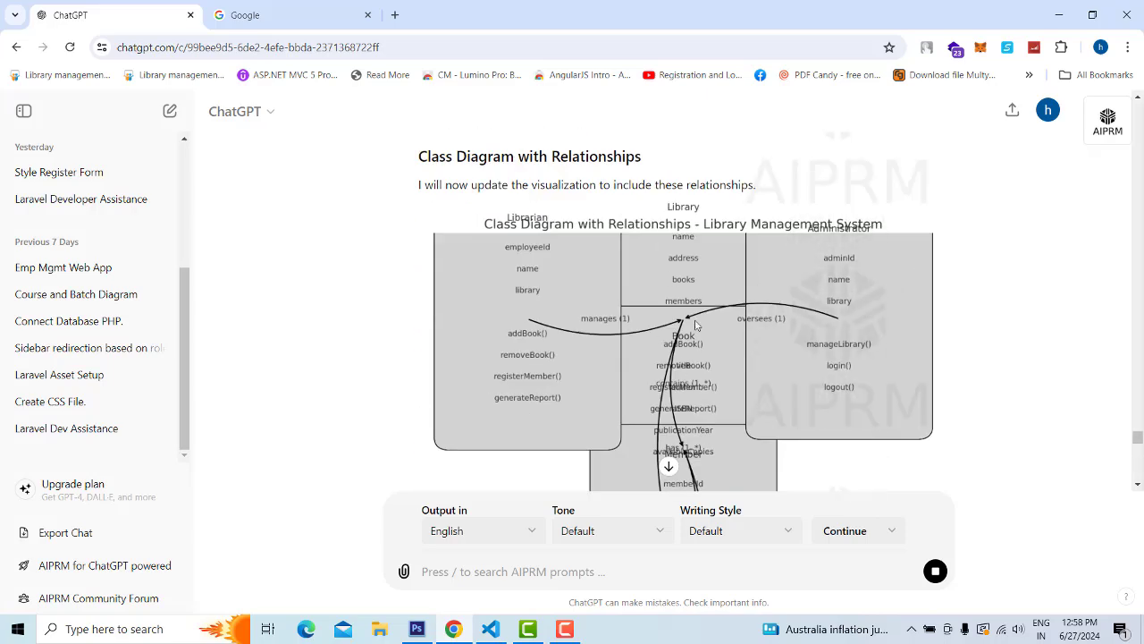
{"action": "scroll", "coordinate": [643, 286], "scroll_direction": "down", "scroll_amount": 3}
{"action": "scroll", "coordinate": [581, 174], "scroll_direction": "down", "scroll_amount": 3}
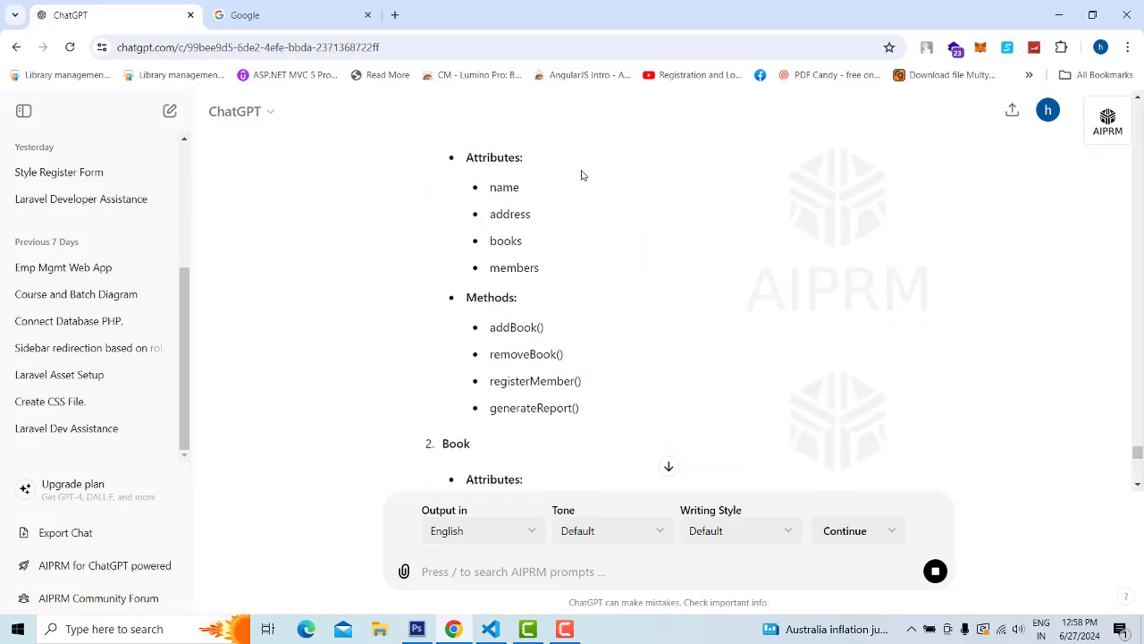
{"action": "scroll", "coordinate": [602, 312], "scroll_direction": "down", "scroll_amount": 10}
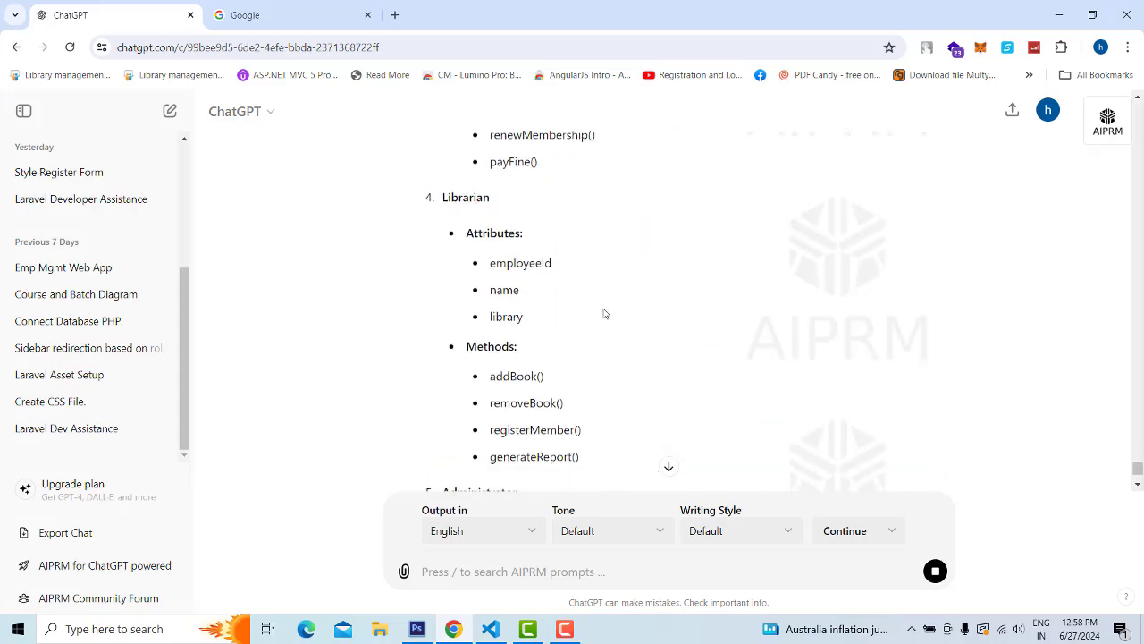
{"action": "scroll", "coordinate": [603, 312], "scroll_direction": "down", "scroll_amount": 5}
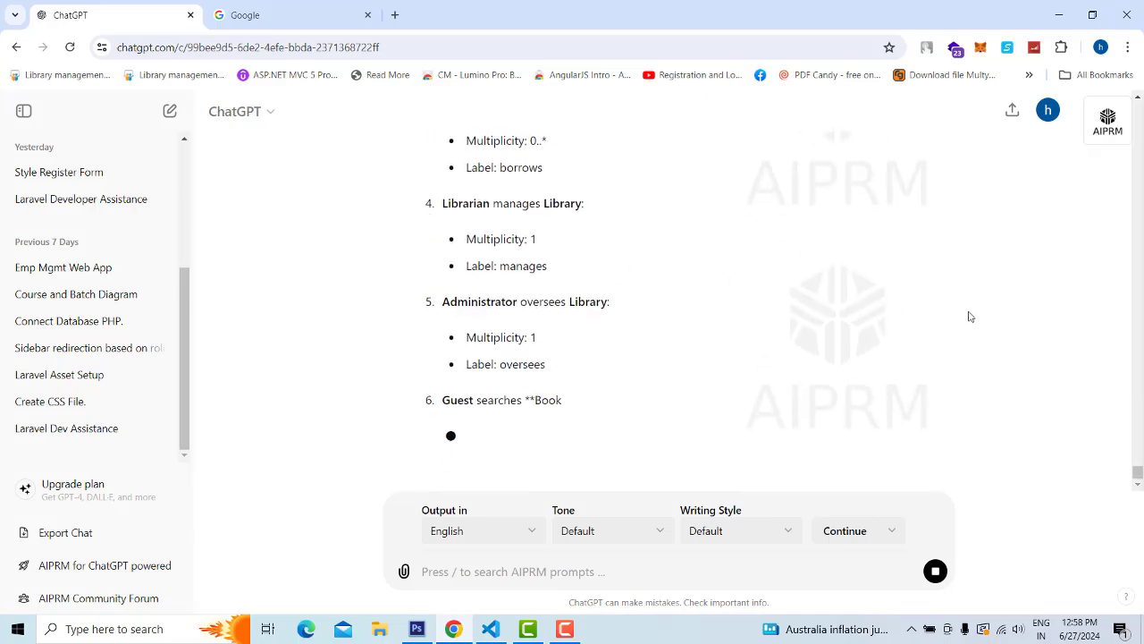
Go back through the conversation to the opening prompt and review the first reply's list of UML diagram types.
{"action": "scroll", "coordinate": [958, 308], "scroll_direction": "up", "scroll_amount": 10}
{"action": "scroll", "coordinate": [960, 304], "scroll_direction": "up", "scroll_amount": 10}
{"action": "scroll", "coordinate": [960, 295], "scroll_direction": "down", "scroll_amount": 10}
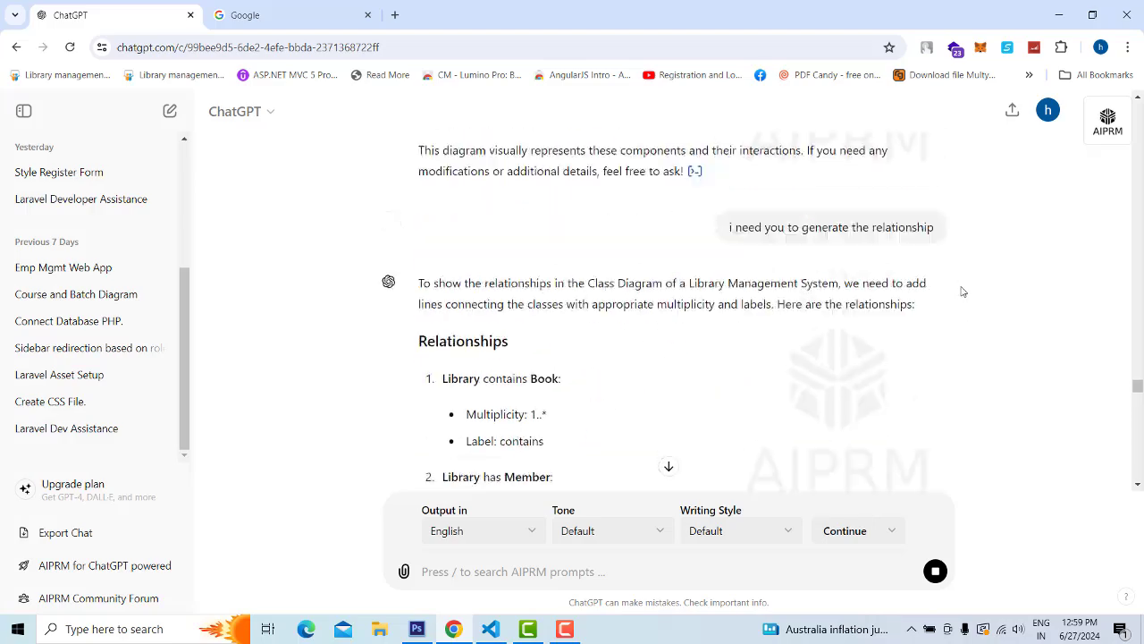
{"action": "scroll", "coordinate": [962, 282], "scroll_direction": "up", "scroll_amount": 10}
{"action": "scroll", "coordinate": [966, 269], "scroll_direction": "up", "scroll_amount": 20}
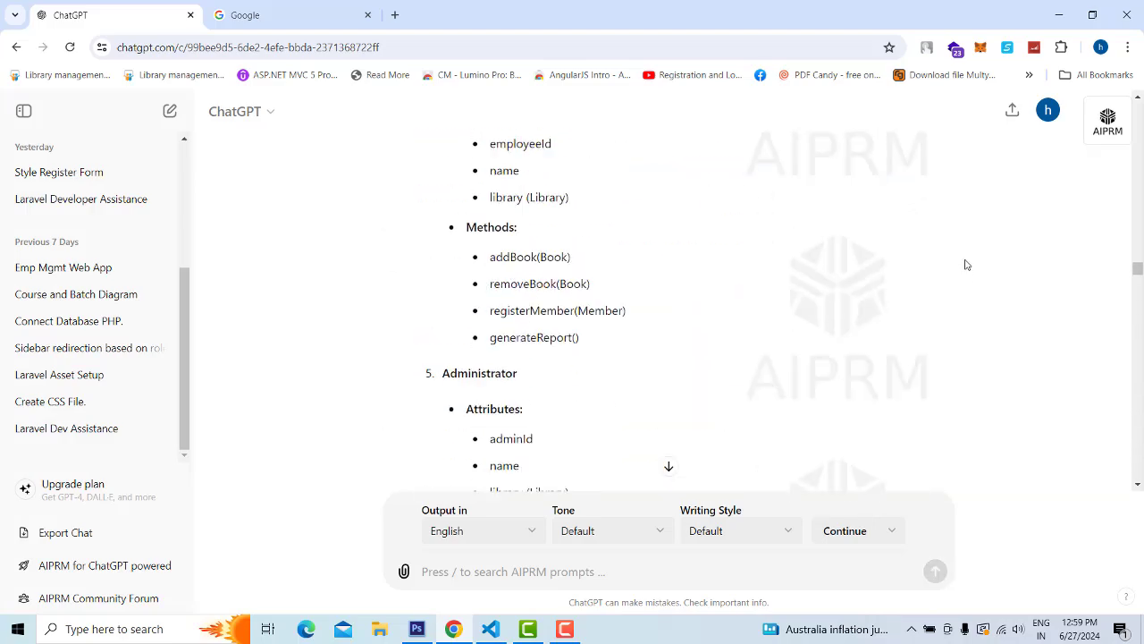
{"action": "scroll", "coordinate": [978, 254], "scroll_direction": "up", "scroll_amount": 15}
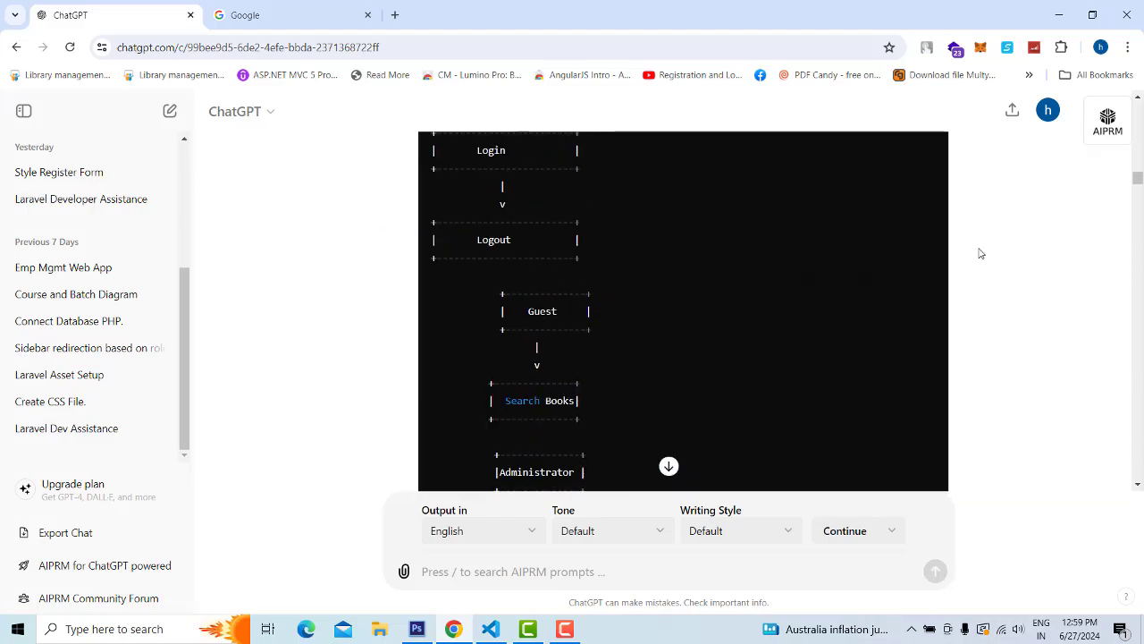
{"action": "scroll", "coordinate": [981, 251], "scroll_direction": "up", "scroll_amount": 15}
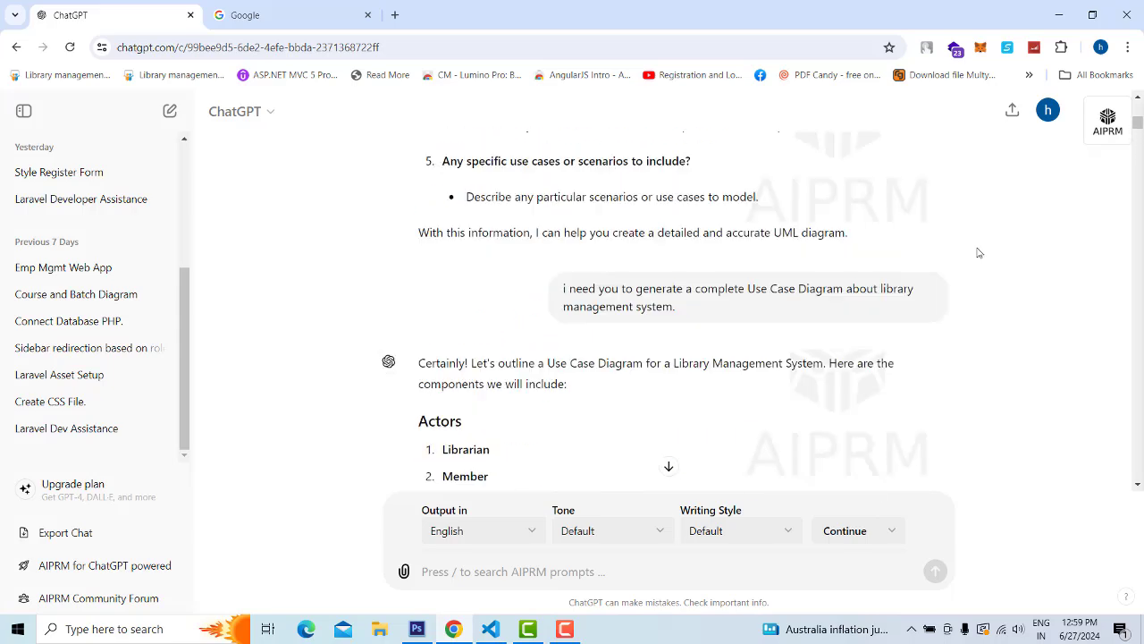
{"action": "scroll", "coordinate": [983, 248], "scroll_direction": "up", "scroll_amount": 5}
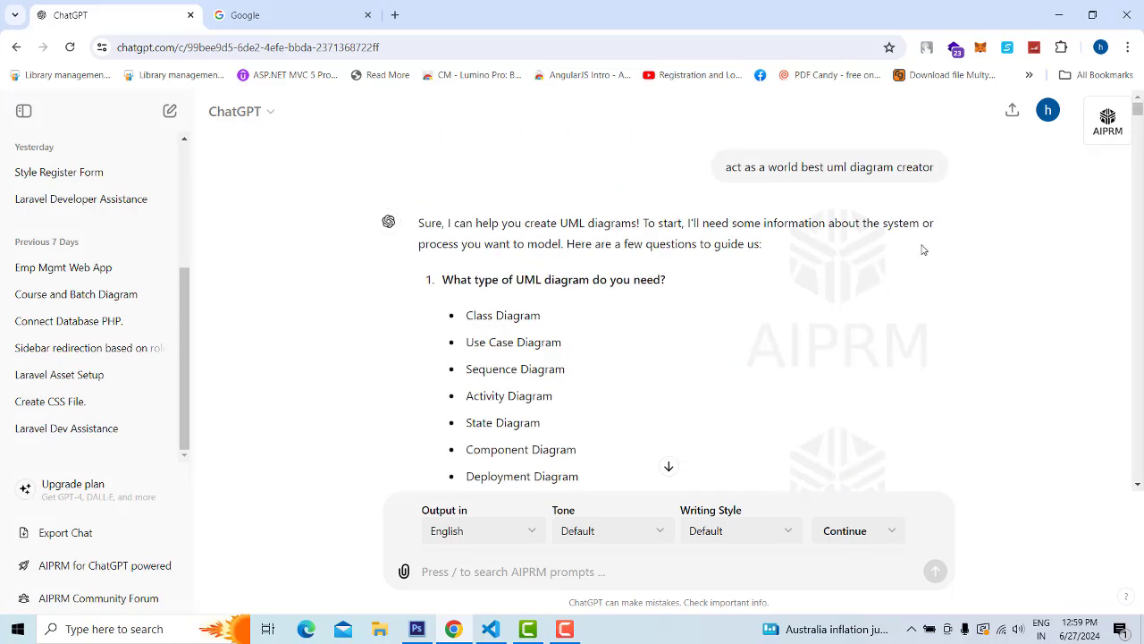
{"action": "scroll", "coordinate": [916, 249], "scroll_direction": "down", "scroll_amount": 10}
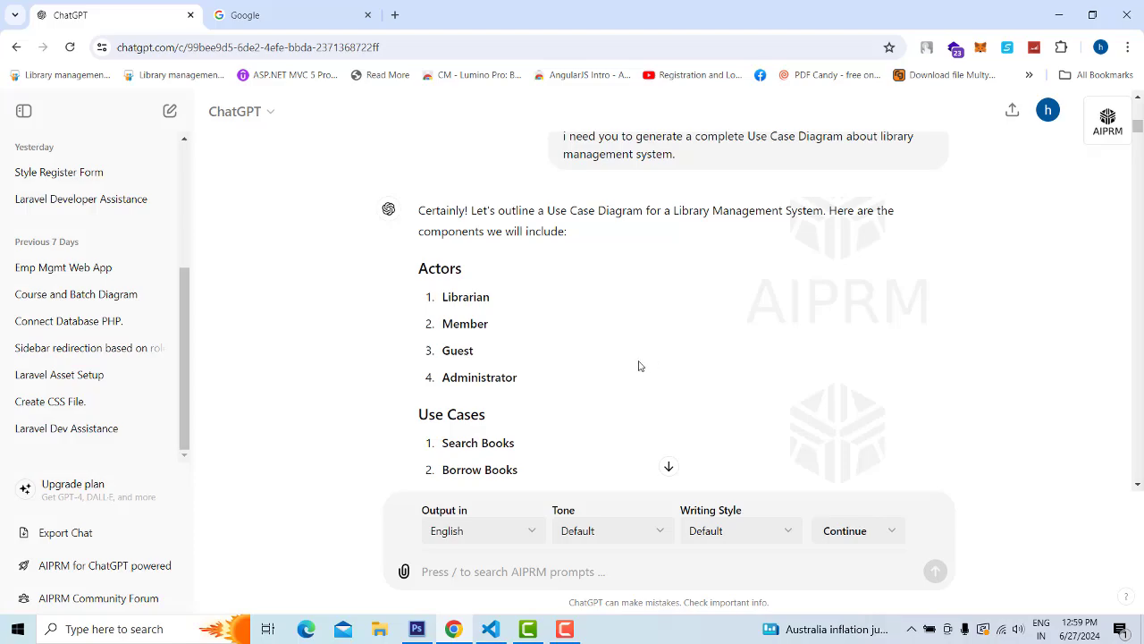
{"action": "scroll", "coordinate": [638, 365], "scroll_direction": "up", "scroll_amount": 10}
{"action": "scroll", "coordinate": [815, 374], "scroll_direction": "down", "scroll_amount": 1}
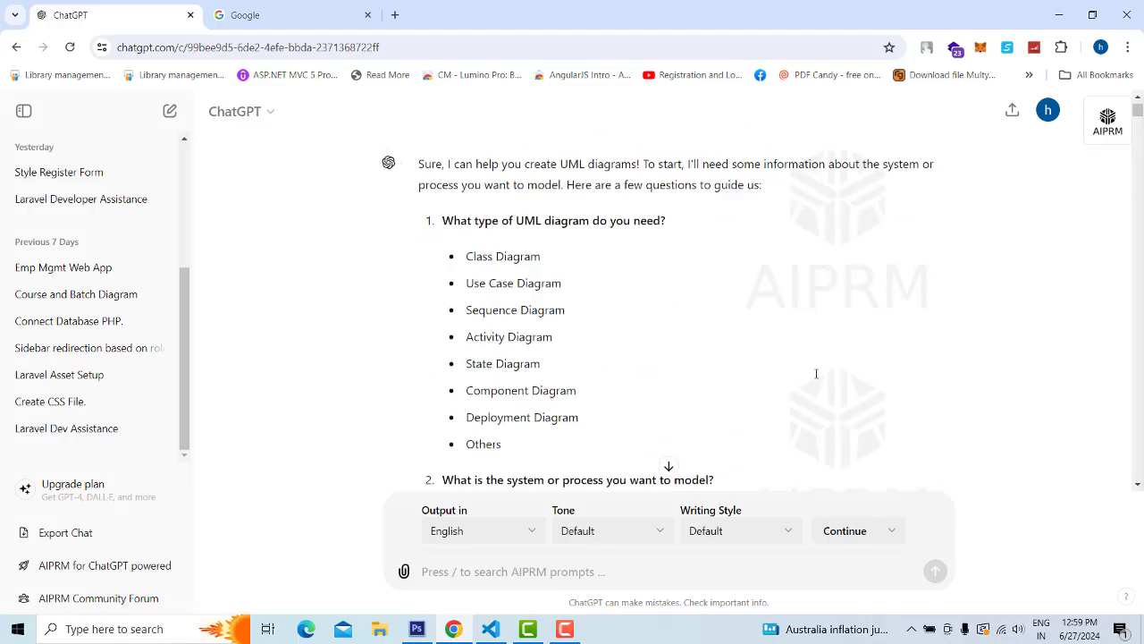
Review the drawn Use Case Diagram for the Library Management System, checking each actor's connections to the use cases.
{"action": "scroll", "coordinate": [815, 373], "scroll_direction": "down", "scroll_amount": 20}
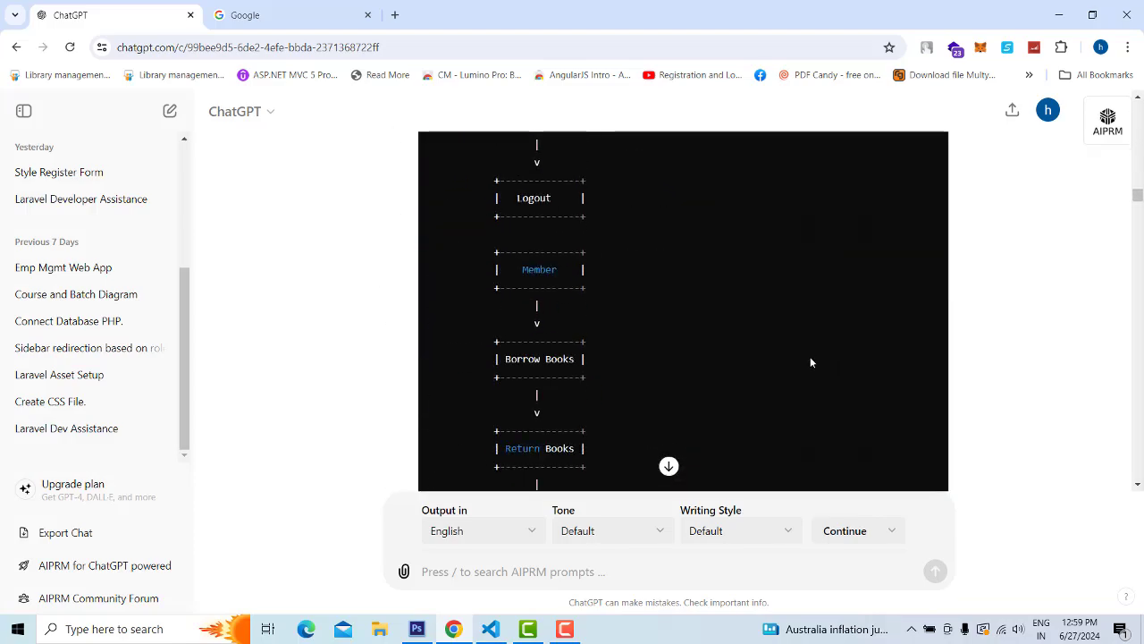
{"action": "scroll", "coordinate": [810, 357], "scroll_direction": "down", "scroll_amount": 10}
{"action": "scroll", "coordinate": [805, 350], "scroll_direction": "up", "scroll_amount": 1}
{"action": "scroll", "coordinate": [582, 250], "scroll_direction": "up", "scroll_amount": 2}
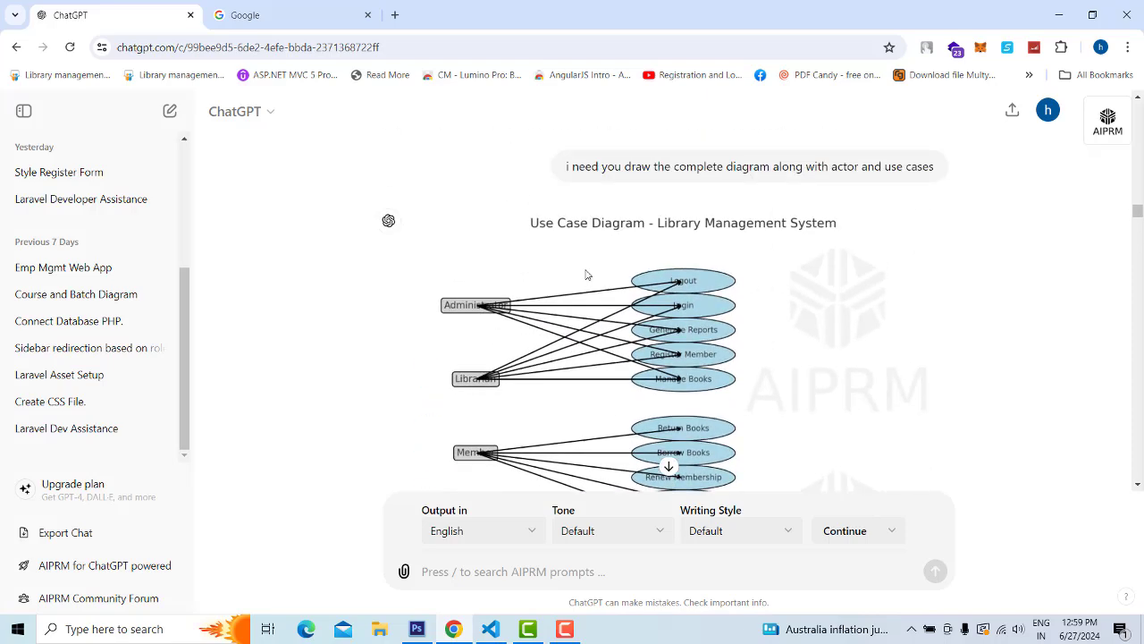
{"action": "scroll", "coordinate": [642, 272], "scroll_direction": "down", "scroll_amount": 2}
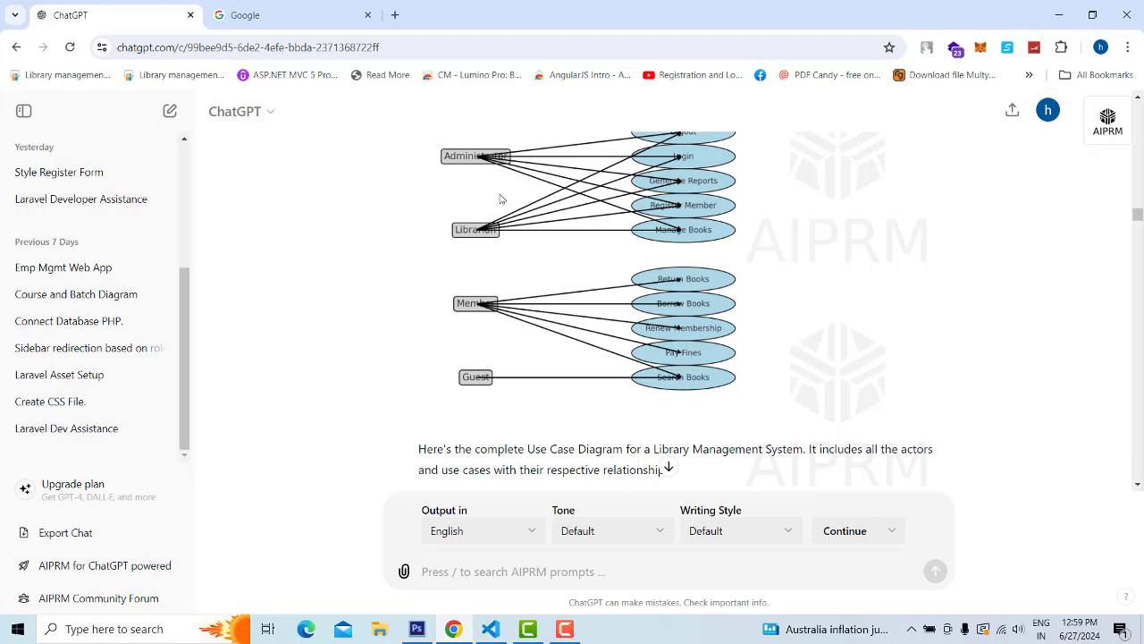
Look over the Class Diagram reply, from the class list and text version to the drawn diagram.
{"action": "scroll", "coordinate": [707, 265], "scroll_direction": "down", "scroll_amount": 15}
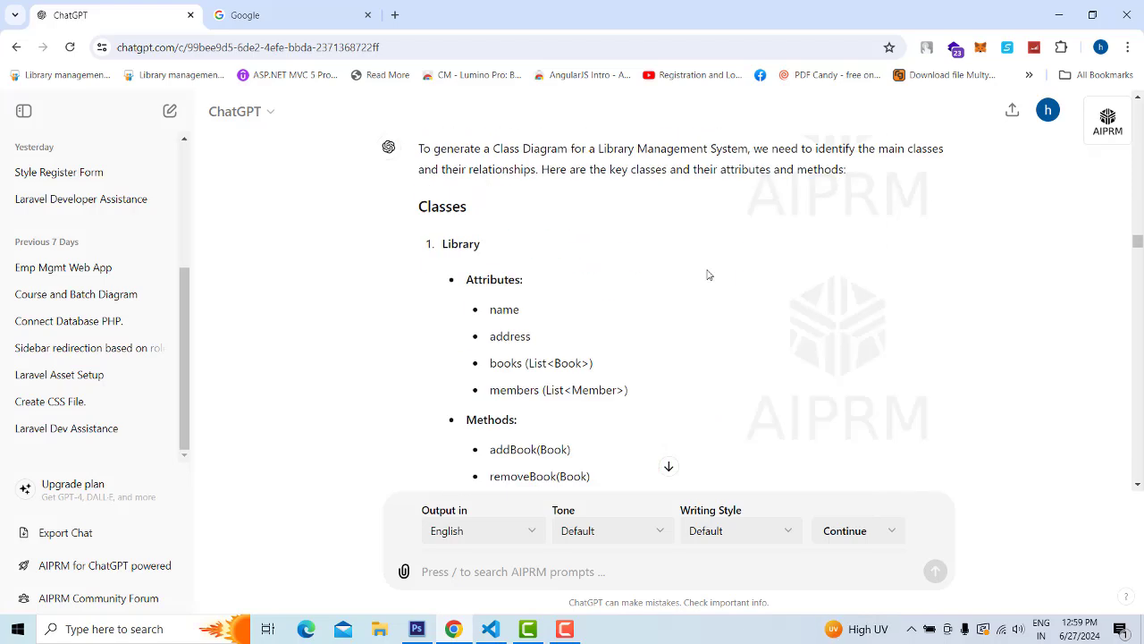
{"action": "scroll", "coordinate": [676, 332], "scroll_direction": "down", "scroll_amount": 7}
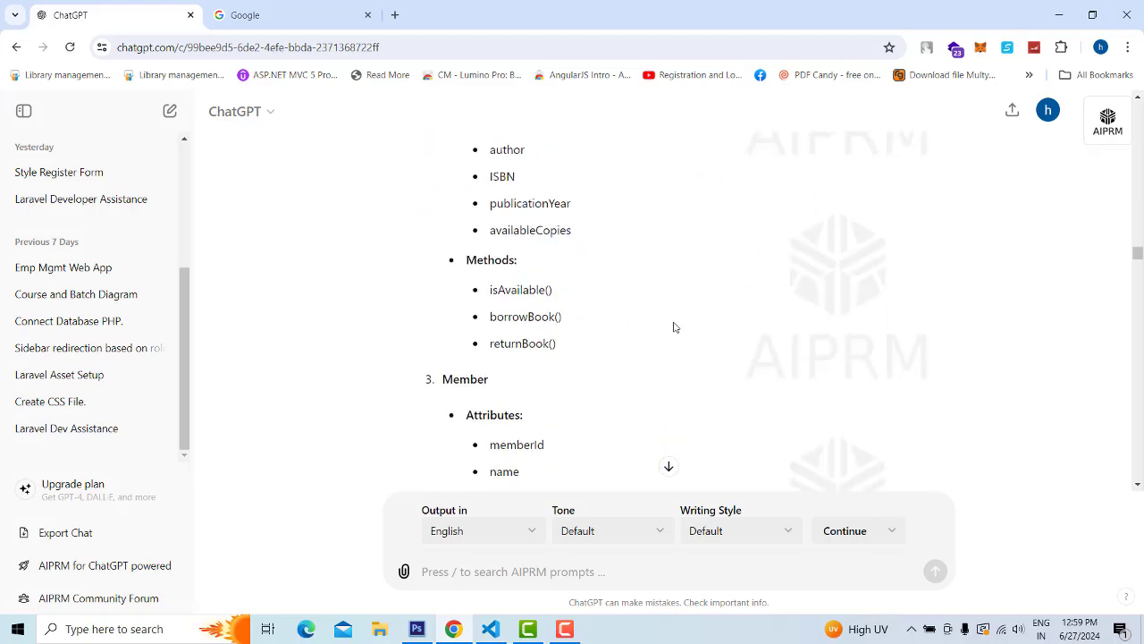
{"action": "scroll", "coordinate": [669, 330], "scroll_direction": "down", "scroll_amount": 10}
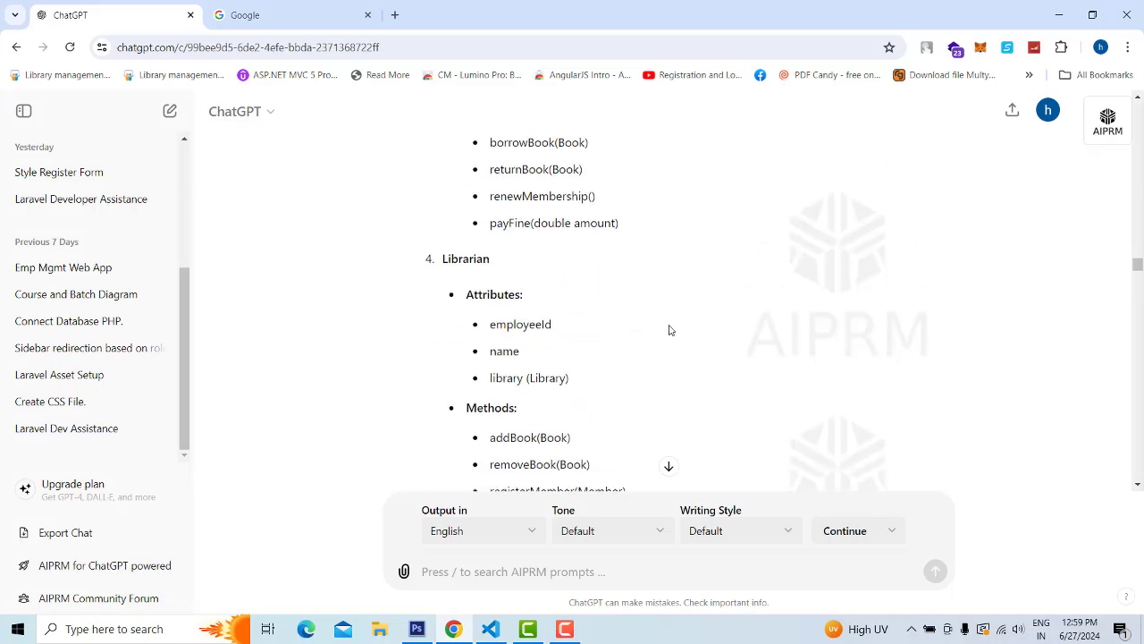
{"action": "scroll", "coordinate": [639, 341], "scroll_direction": "down", "scroll_amount": 15}
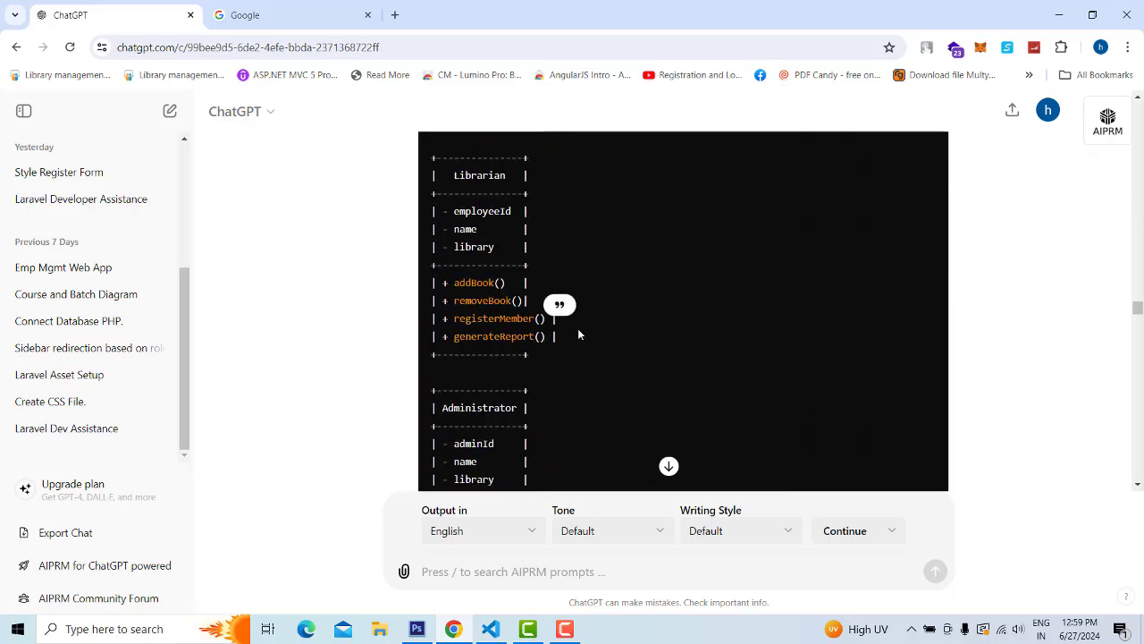
{"action": "scroll", "coordinate": [632, 257], "scroll_direction": "up", "scroll_amount": 3}
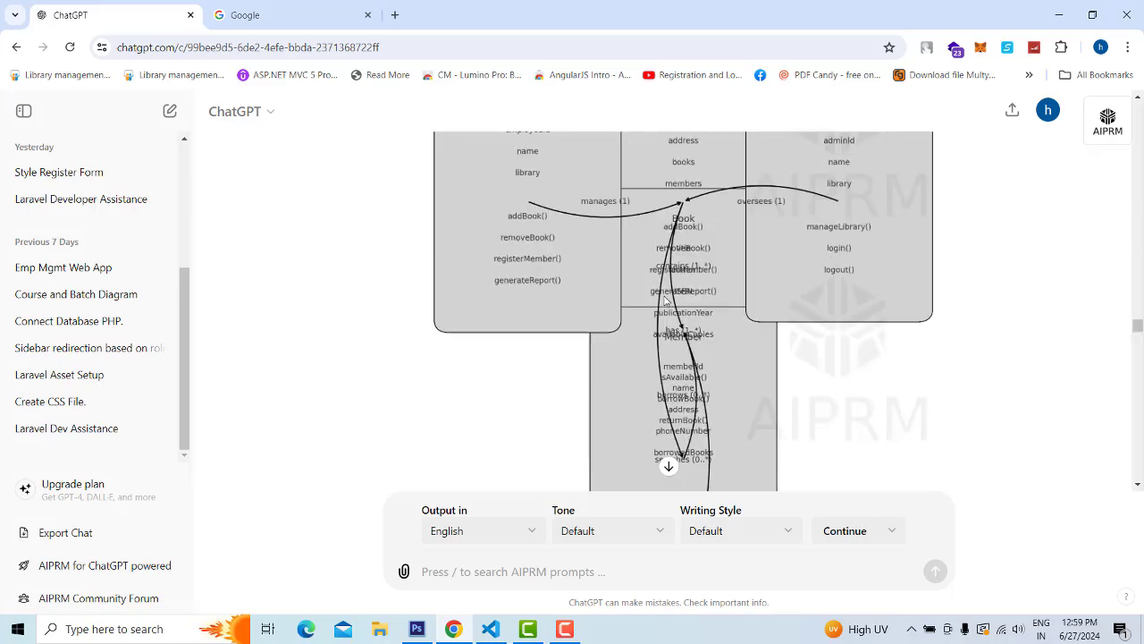
Examine the Library class's attributes and methods in the class list below the drawn diagram.
{"action": "scroll", "coordinate": [774, 315], "scroll_direction": "down", "scroll_amount": 8}
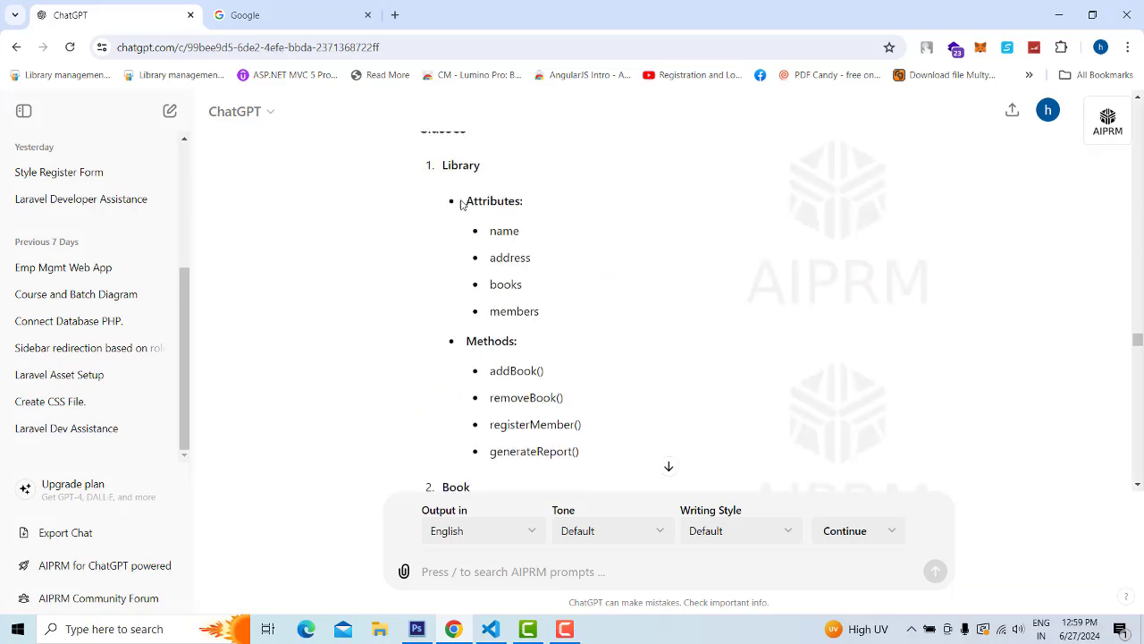
{"action": "left_click_drag", "start_coordinate": [470, 199], "coordinate": [566, 314]}
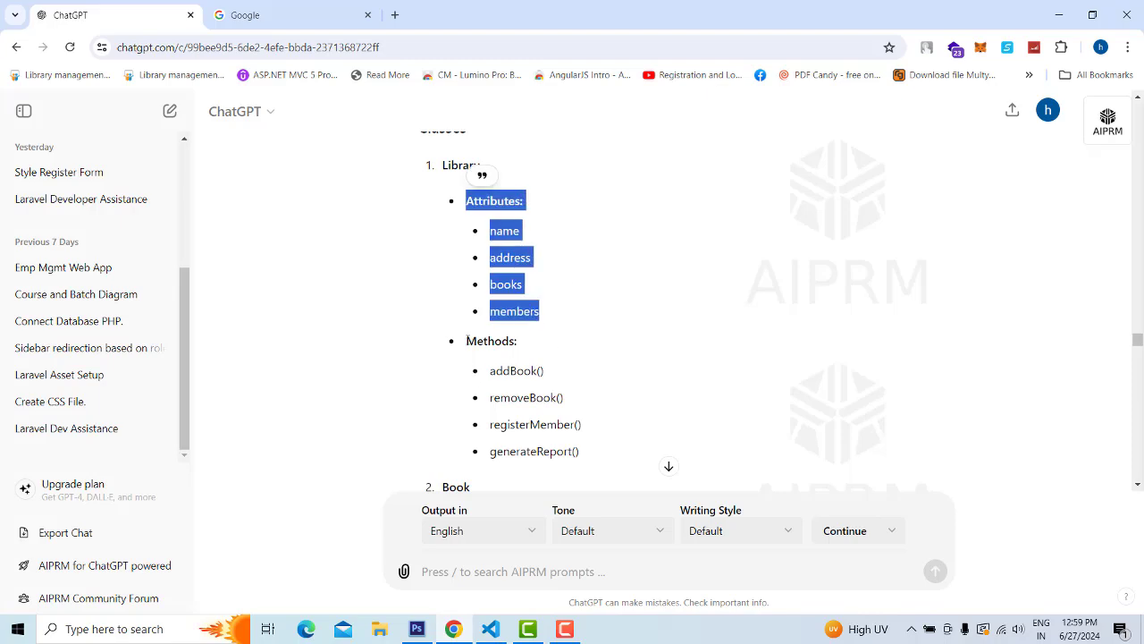
{"action": "left_click_drag", "start_coordinate": [492, 353], "coordinate": [572, 440]}
{"action": "scroll", "coordinate": [577, 433], "scroll_direction": "down", "scroll_amount": 10}
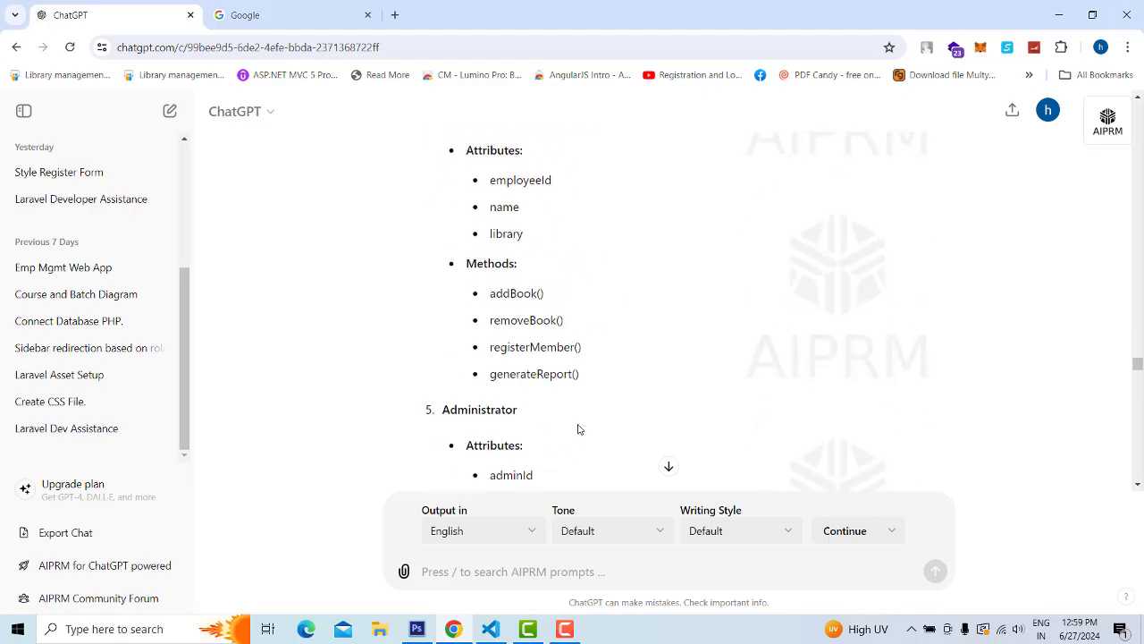
Examine the Relationships list and its multiplicities, from Library contains Book to Guest searches Book.
{"action": "scroll", "coordinate": [578, 429], "scroll_direction": "down", "scroll_amount": 3}
{"action": "scroll", "coordinate": [579, 430], "scroll_direction": "down", "scroll_amount": 3}
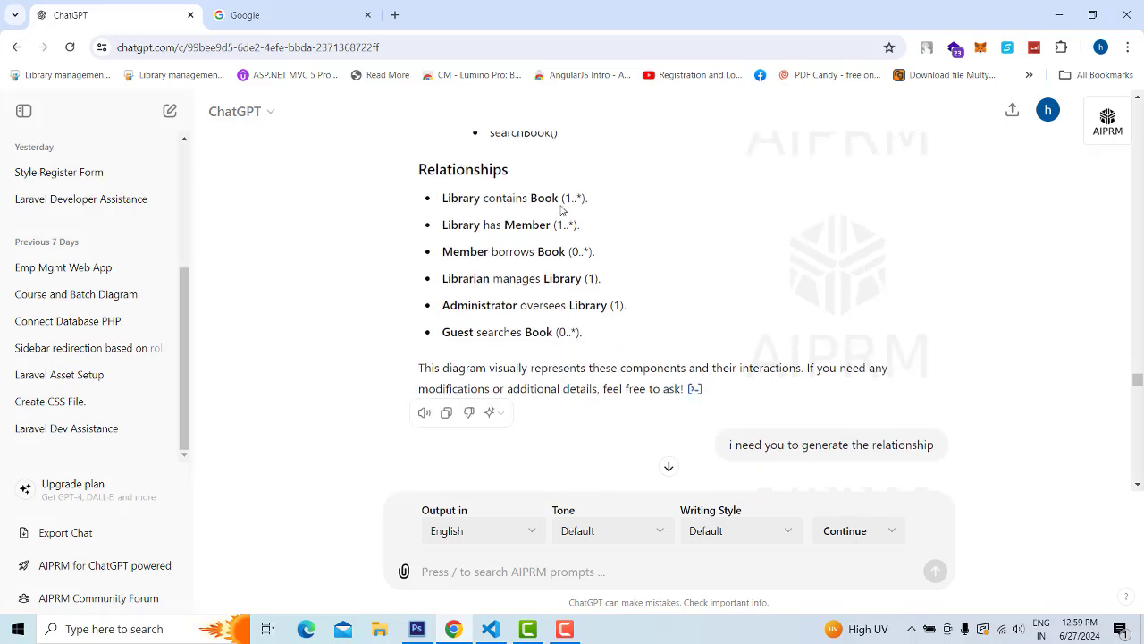
{"action": "left_click_drag", "start_coordinate": [588, 197], "coordinate": [632, 232]}
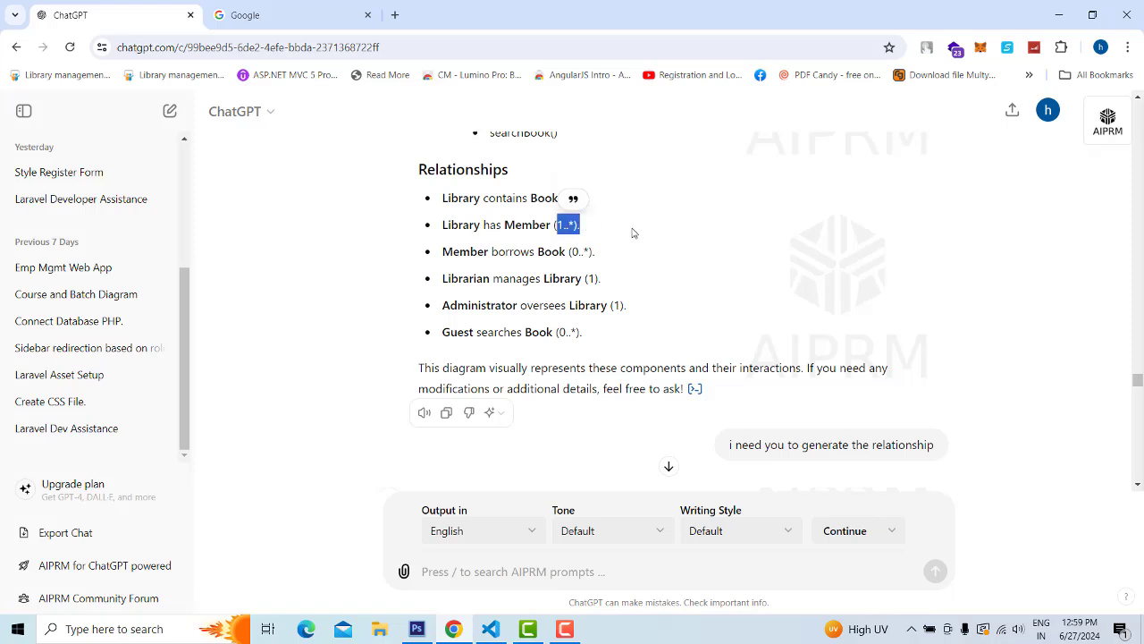
{"action": "left_click_drag", "start_coordinate": [572, 251], "coordinate": [638, 267]}
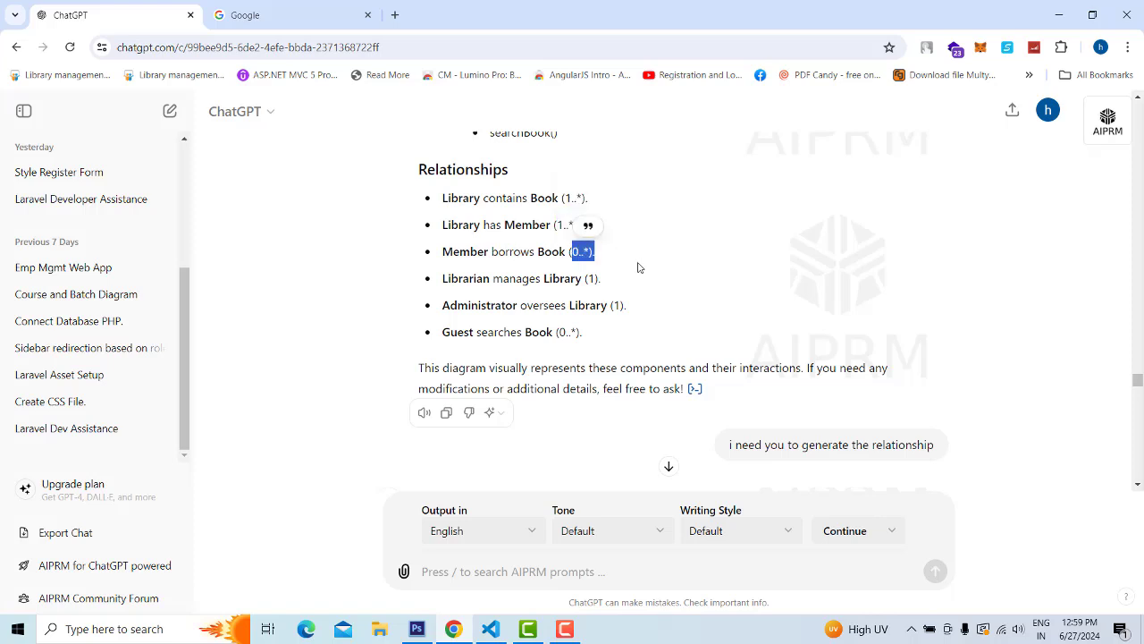
{"action": "left_click", "coordinate": [591, 252]}
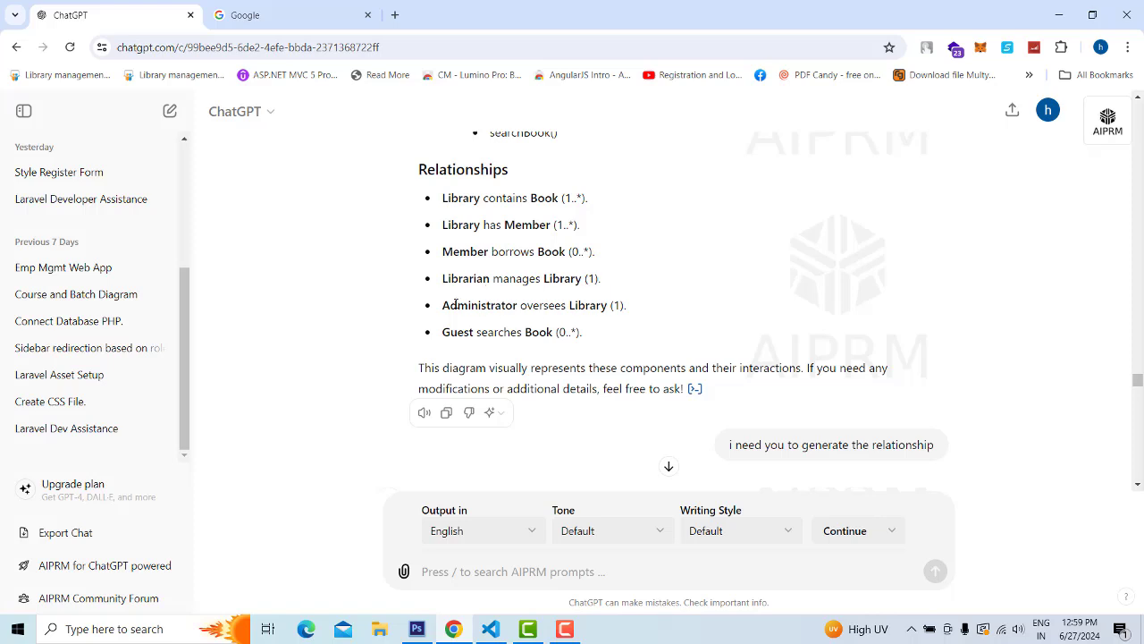
{"action": "left_click_drag", "start_coordinate": [442, 305], "coordinate": [686, 319]}
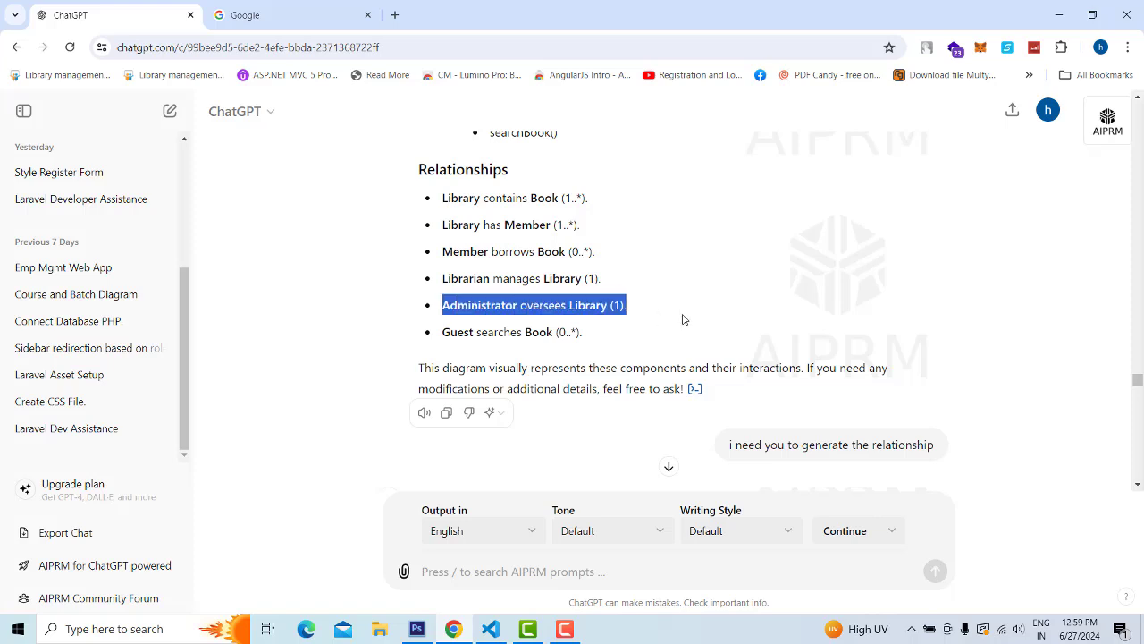
{"action": "left_click", "coordinate": [463, 338]}
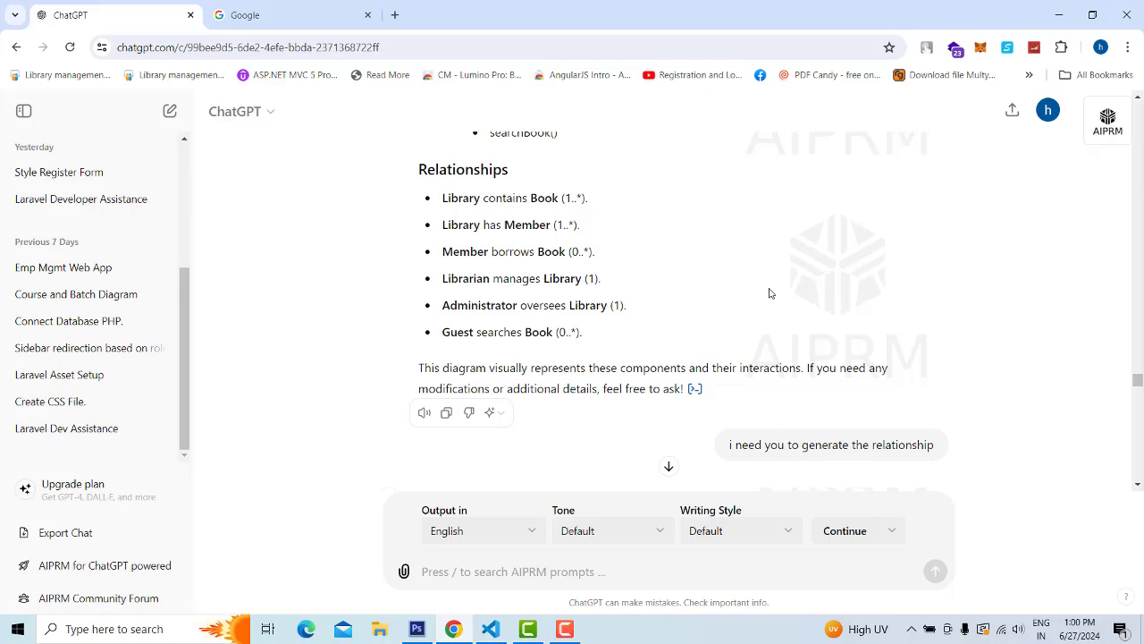
Review the "Class Diagram with Relationships" image and the numbered relationships at the end of the latest reply.
{"action": "scroll", "coordinate": [901, 273], "scroll_direction": "down", "scroll_amount": 3}
{"action": "scroll", "coordinate": [903, 277], "scroll_direction": "down", "scroll_amount": 10}
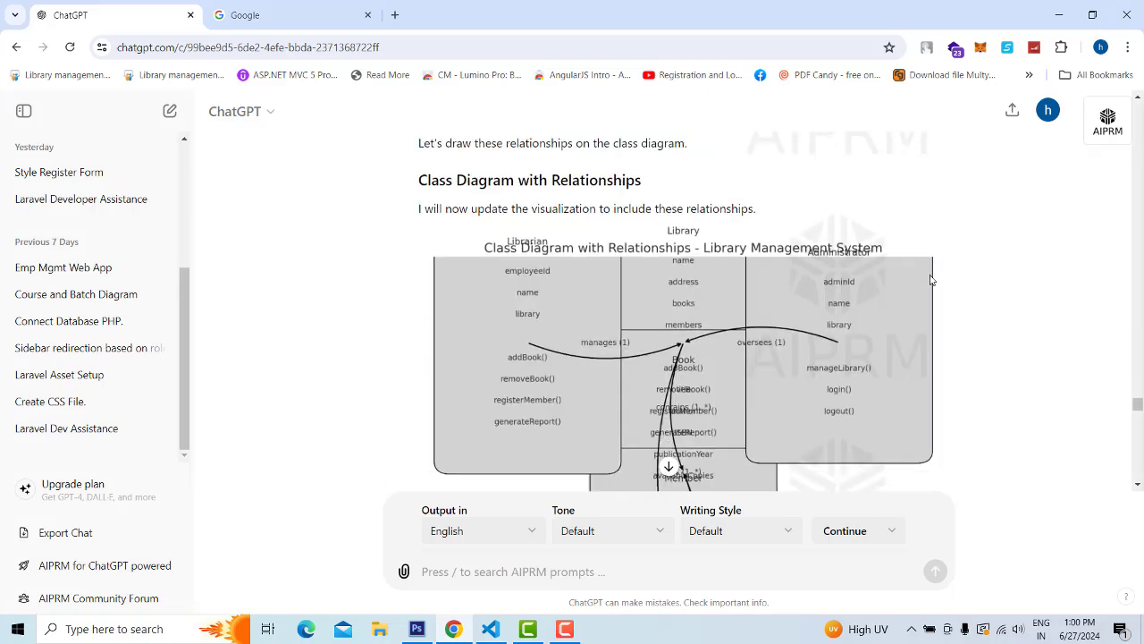
{"action": "scroll", "coordinate": [948, 276], "scroll_direction": "up", "scroll_amount": 15}
{"action": "scroll", "coordinate": [953, 274], "scroll_direction": "down", "scroll_amount": 5}
{"action": "scroll", "coordinate": [953, 274], "scroll_direction": "down", "scroll_amount": 8}
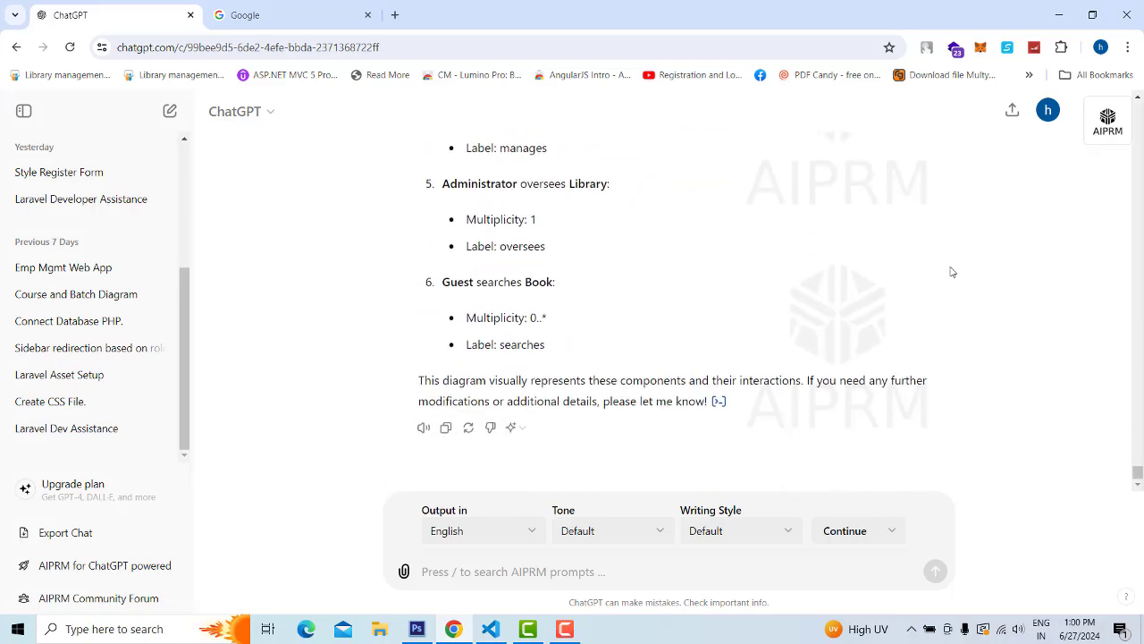
{"action": "scroll", "coordinate": [950, 269], "scroll_direction": "up", "scroll_amount": 12}
{"action": "scroll", "coordinate": [968, 259], "scroll_direction": "down", "scroll_amount": 8}
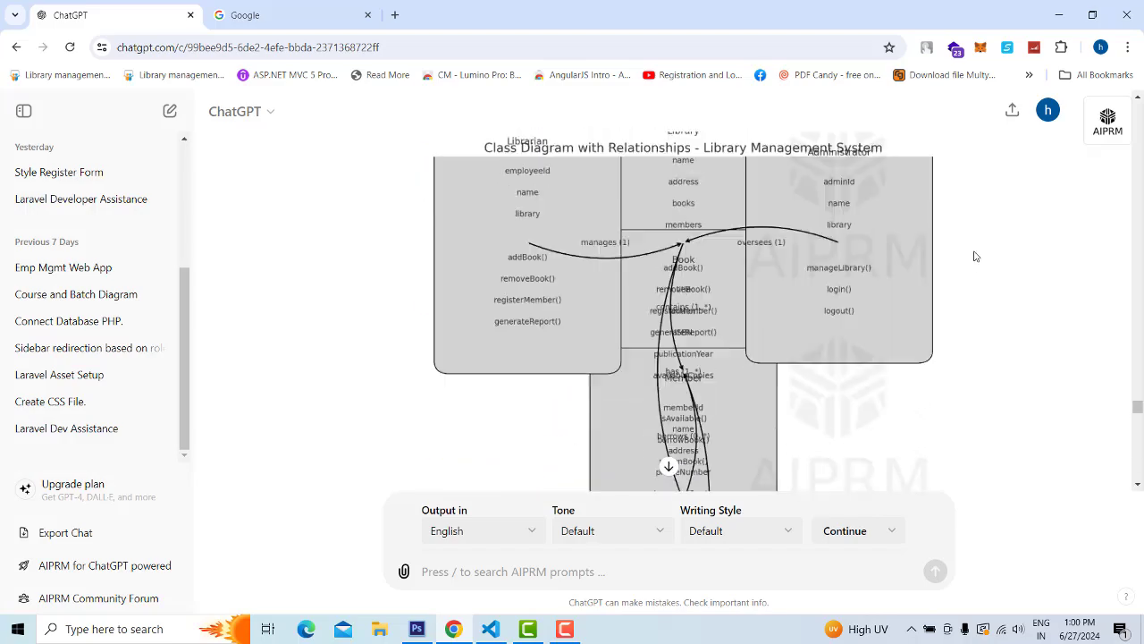
Return to the first reply's list of UML diagram types and highlight the Sequence Diagram entry.
{"action": "scroll", "coordinate": [983, 240], "scroll_direction": "up", "scroll_amount": 10}
{"action": "scroll", "coordinate": [992, 224], "scroll_direction": "down", "scroll_amount": 6}
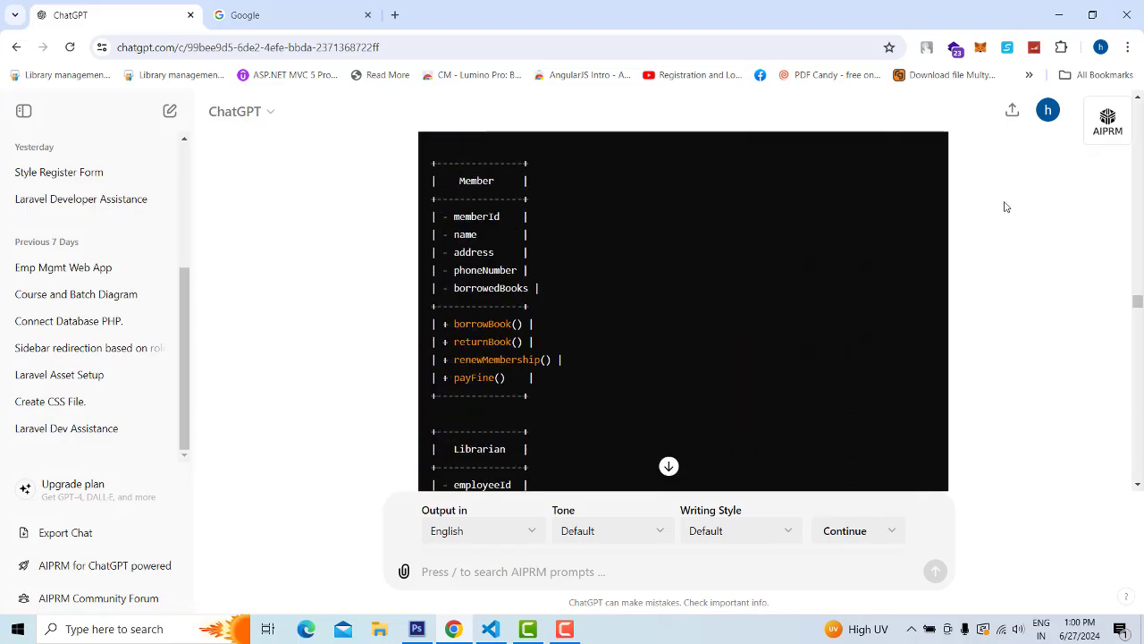
{"action": "scroll", "coordinate": [1005, 206], "scroll_direction": "up", "scroll_amount": 5}
{"action": "scroll", "coordinate": [1009, 197], "scroll_direction": "up", "scroll_amount": 15}
{"action": "scroll", "coordinate": [1013, 190], "scroll_direction": "down", "scroll_amount": 5}
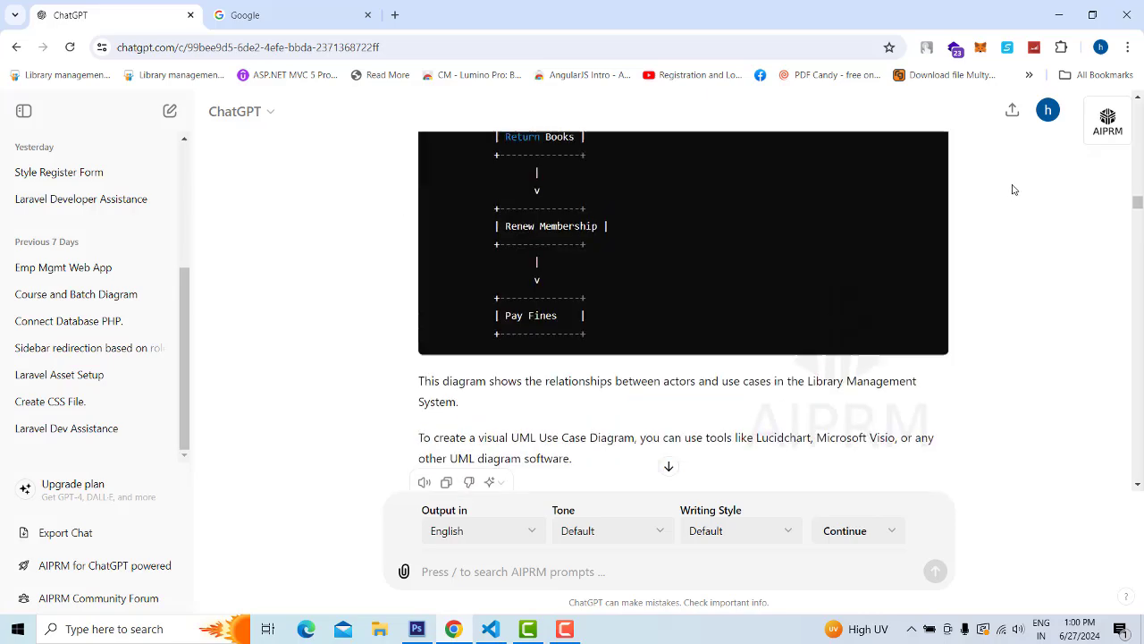
{"action": "scroll", "coordinate": [1015, 190], "scroll_direction": "up", "scroll_amount": 20}
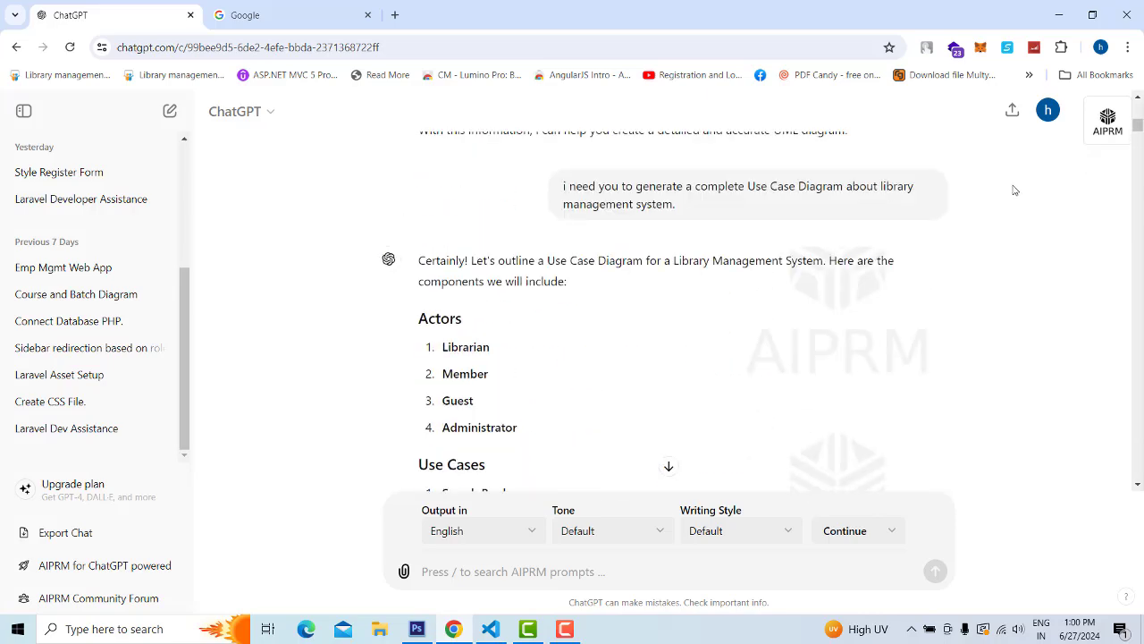
{"action": "scroll", "coordinate": [1010, 191], "scroll_direction": "up", "scroll_amount": 3}
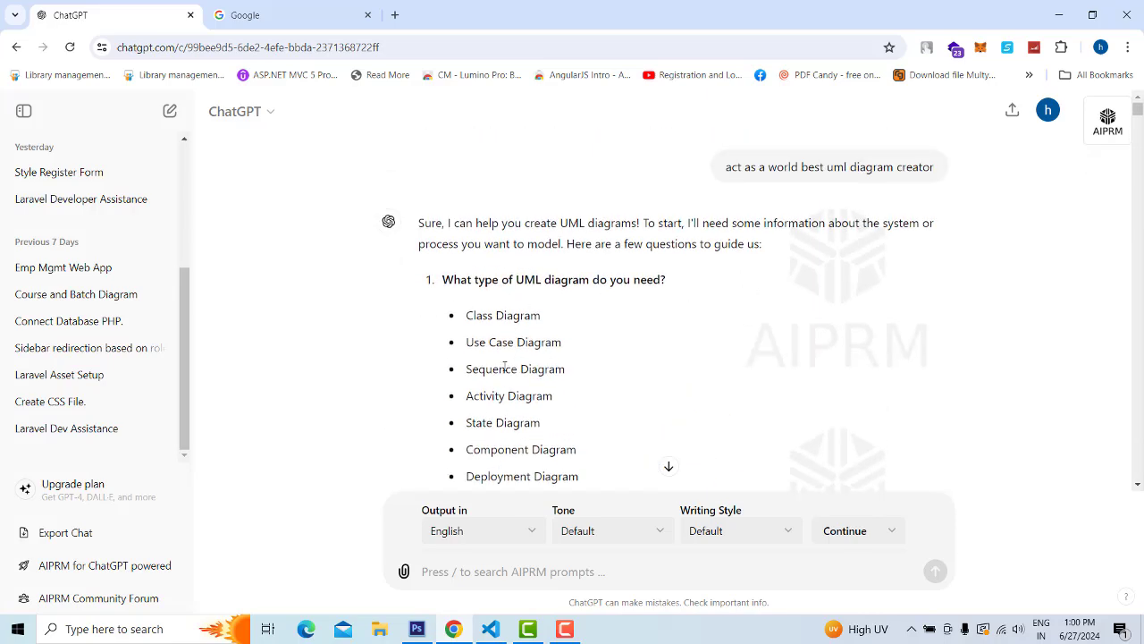
{"action": "left_click_drag", "start_coordinate": [461, 370], "coordinate": [578, 377]}
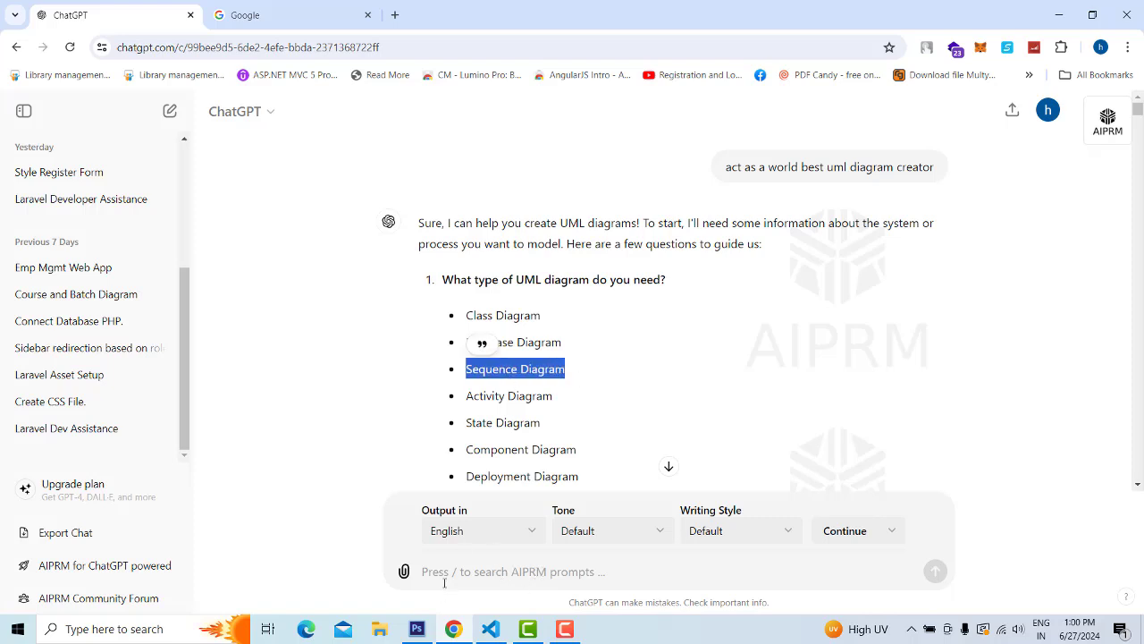
{"action": "left_click", "coordinate": [498, 385]}
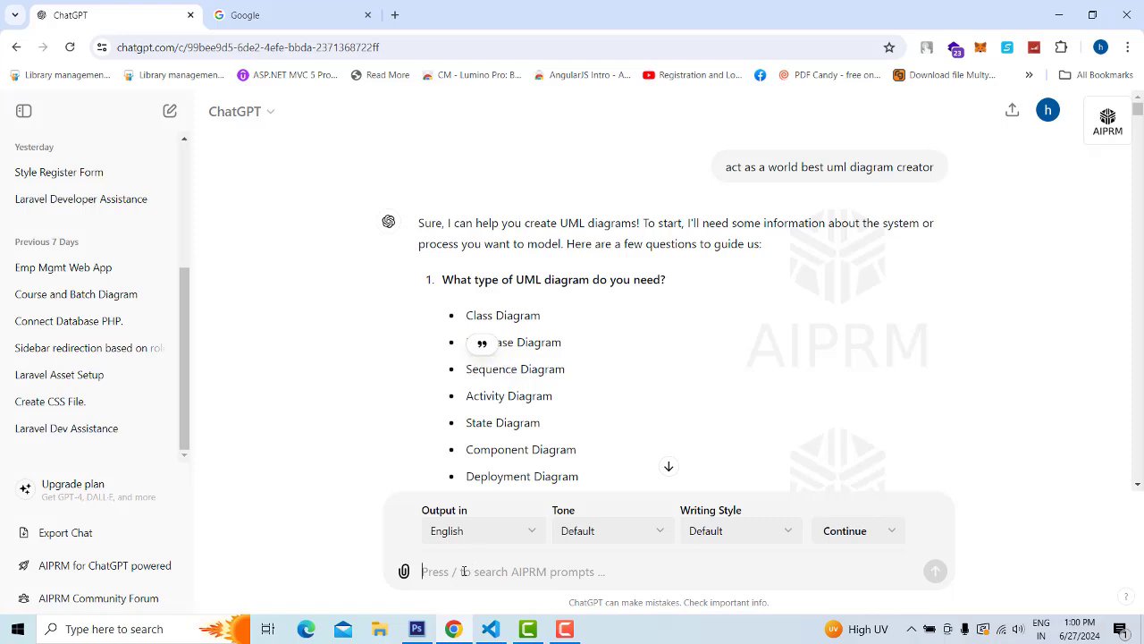
{"action": "triple_click", "coordinate": [525, 370]}
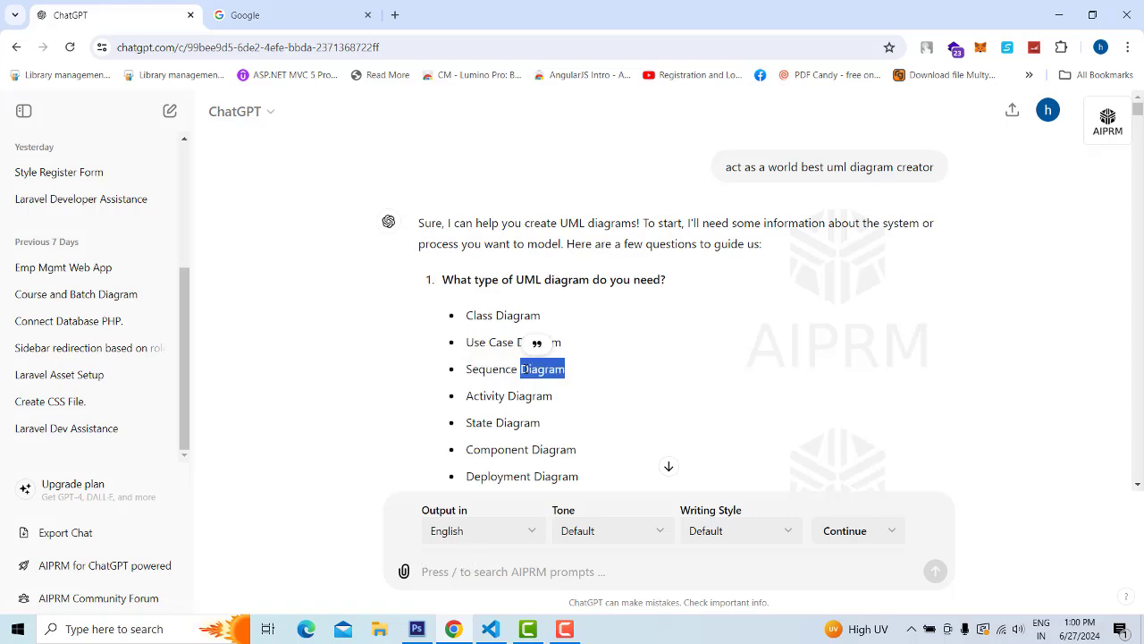